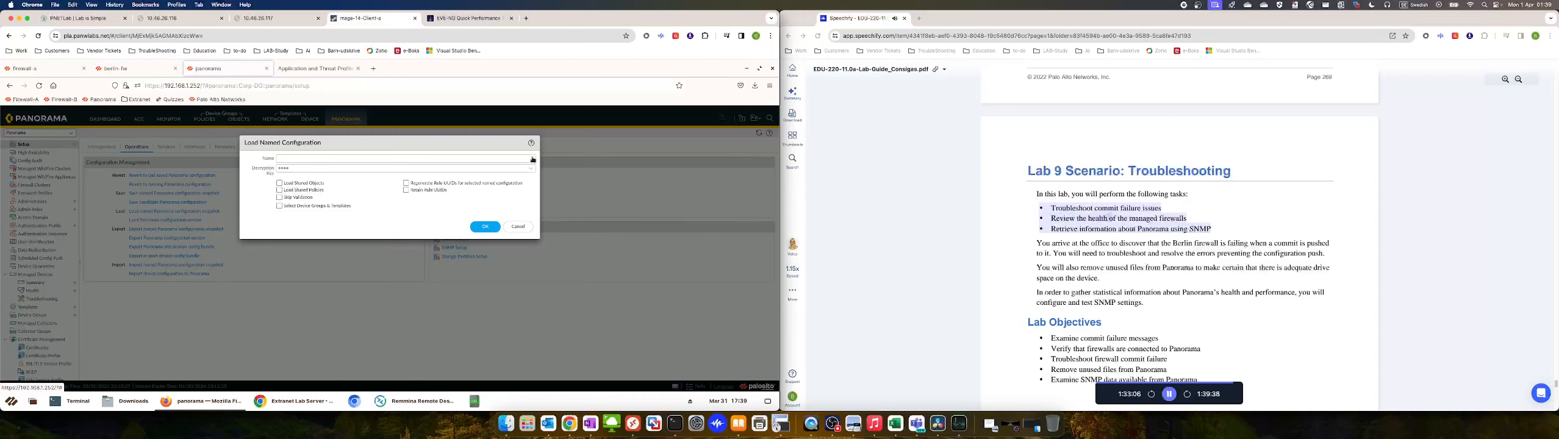
# Load the named Panorama configuration snapshot EDU-220-11.0a-Lab-9-Start.xml
pyautogui.click(530, 159)
pyautogui.click(355, 242)
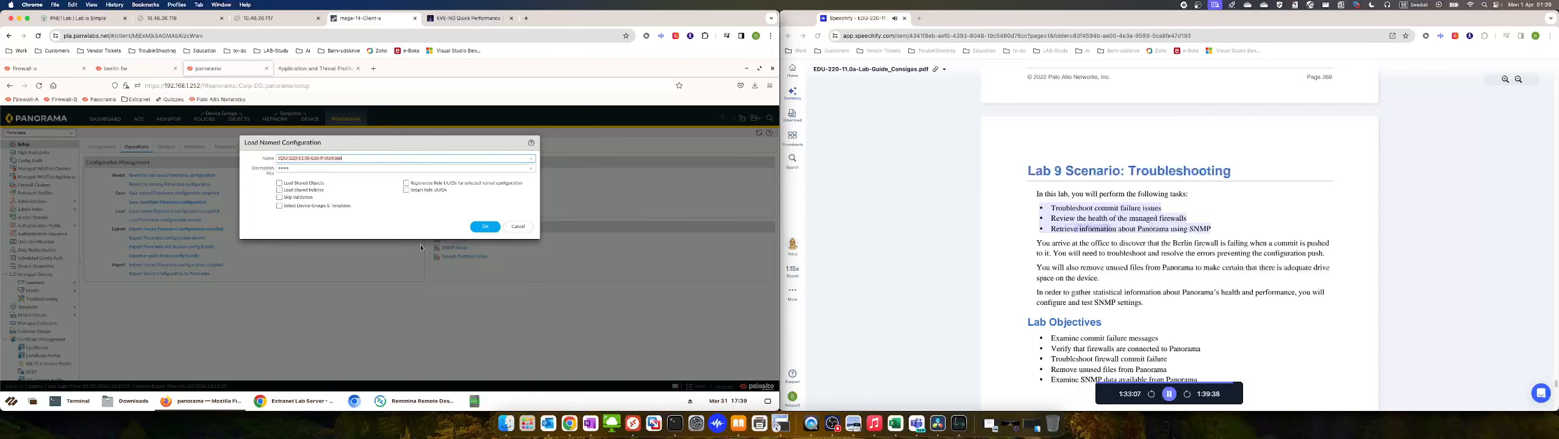
pyautogui.click(486, 227)
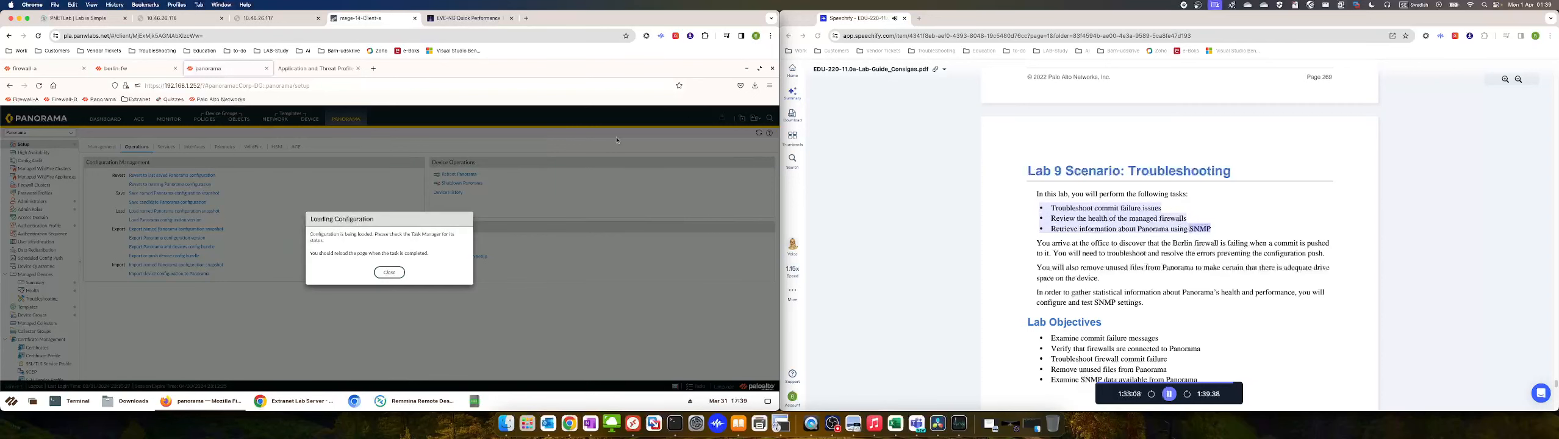
pyautogui.click(389, 272)
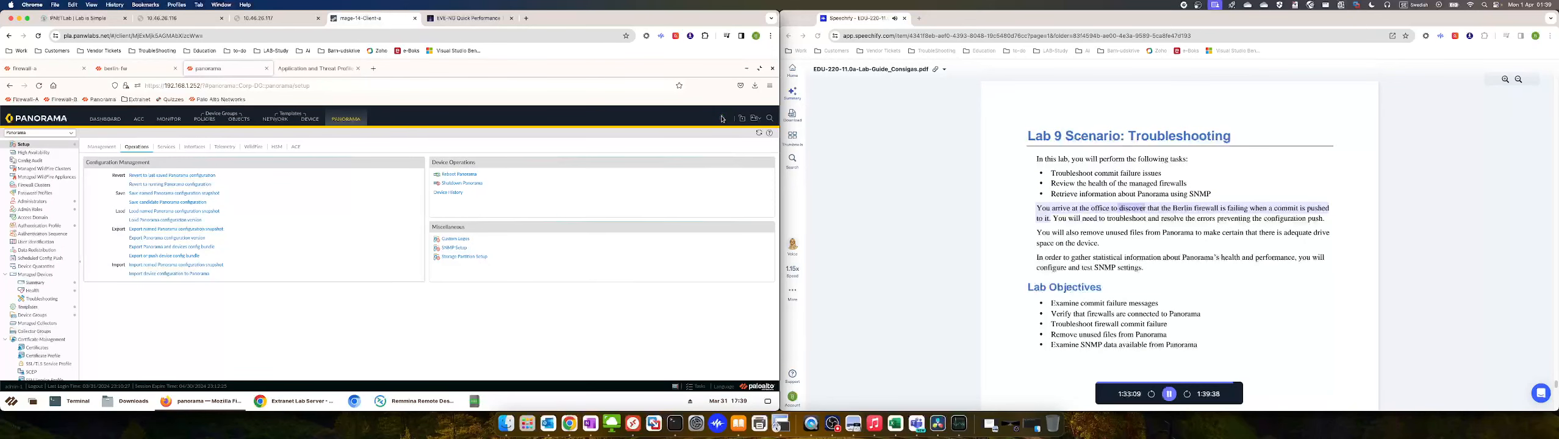
# Commit all changes of the loaded configuration to Panorama
pyautogui.click(720, 119)
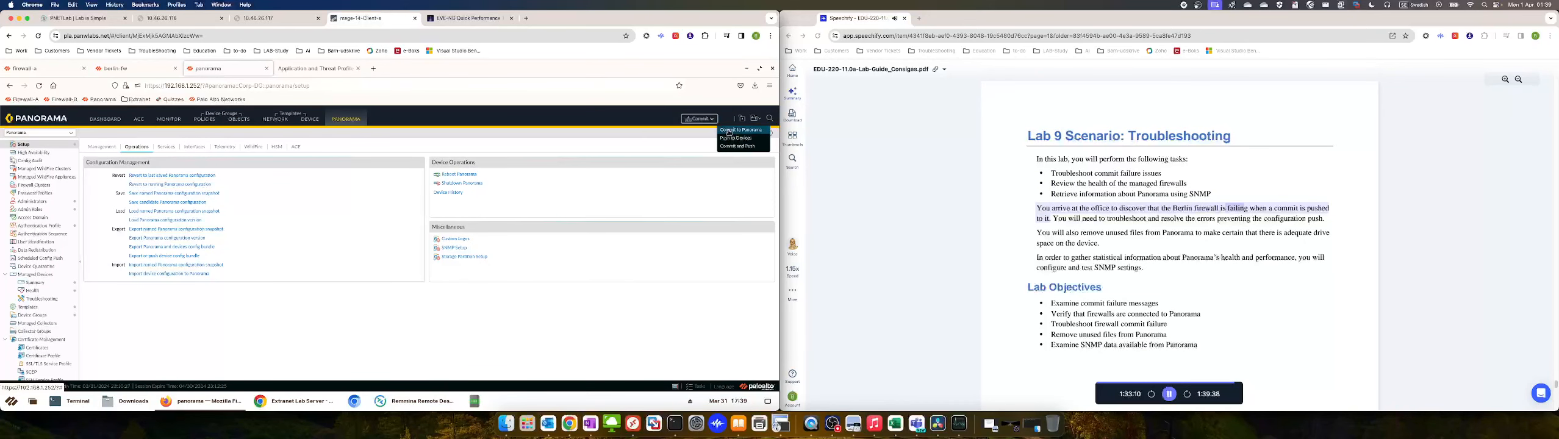
pyautogui.click(729, 130)
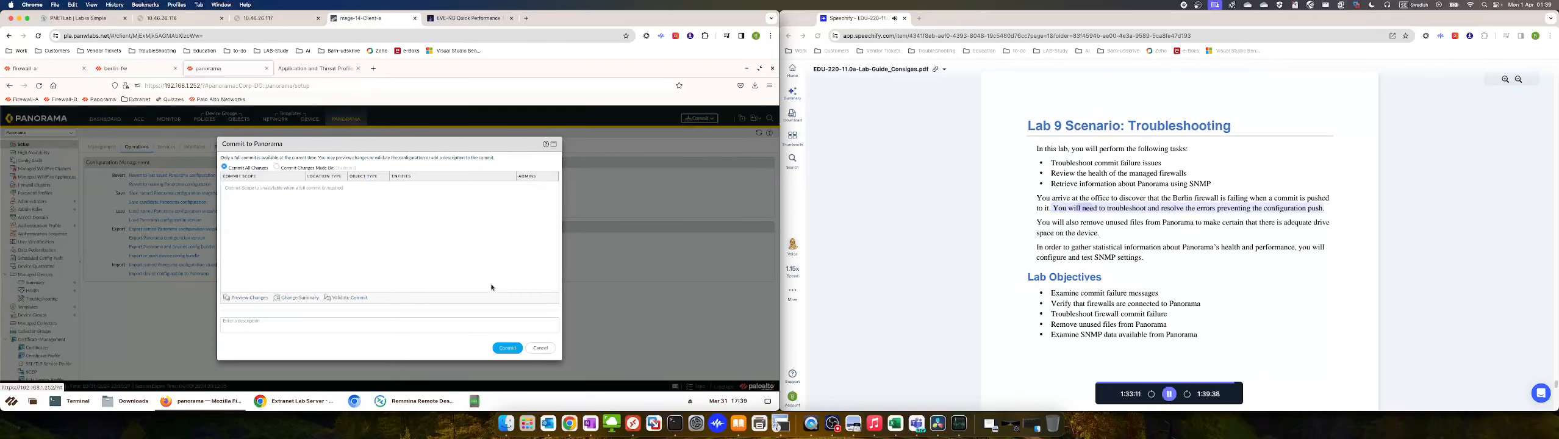
pyautogui.click(507, 348)
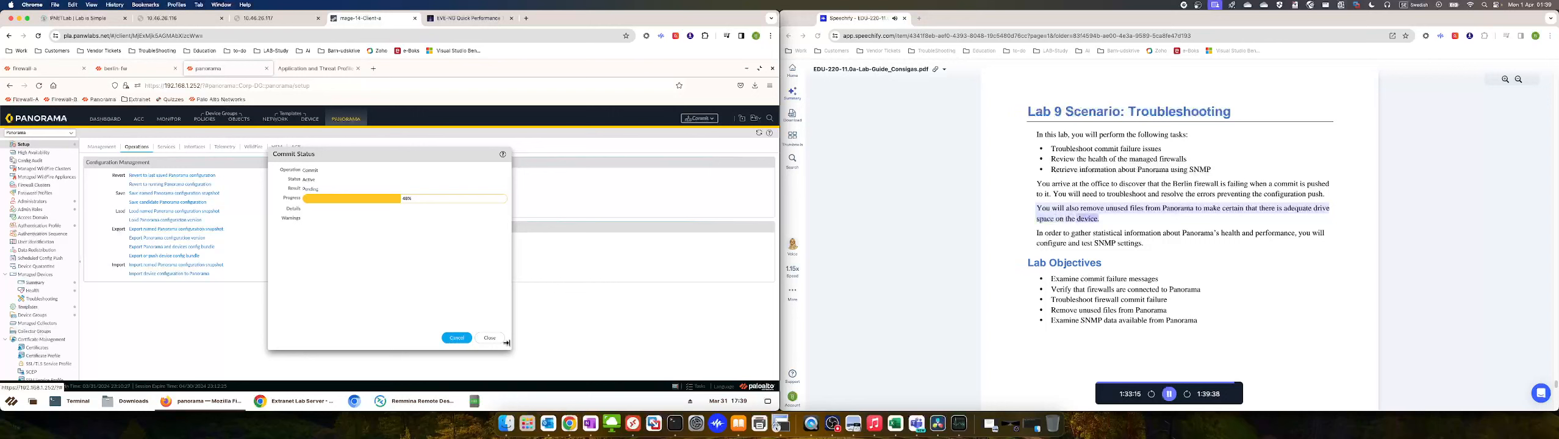
pyautogui.click(494, 338)
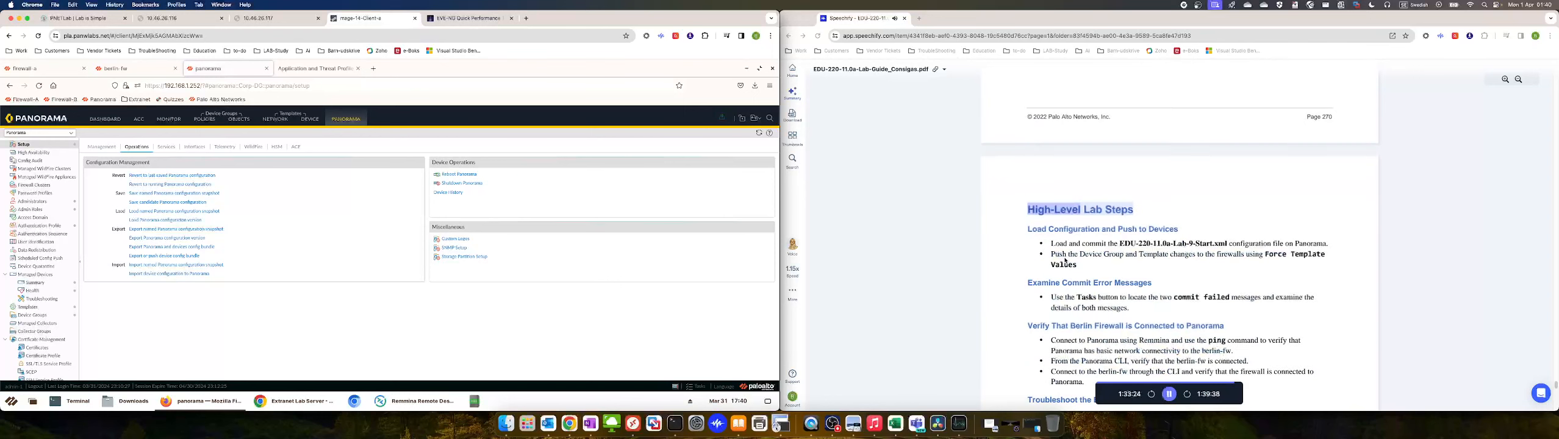
# Move the lab guide's reading position to the Detailed Lab Steps heading on loading and pushing the configuration
pyautogui.scroll(-10, 1065, 261)
pyautogui.scroll(-10, 1067, 262)
pyautogui.click(1067, 198)
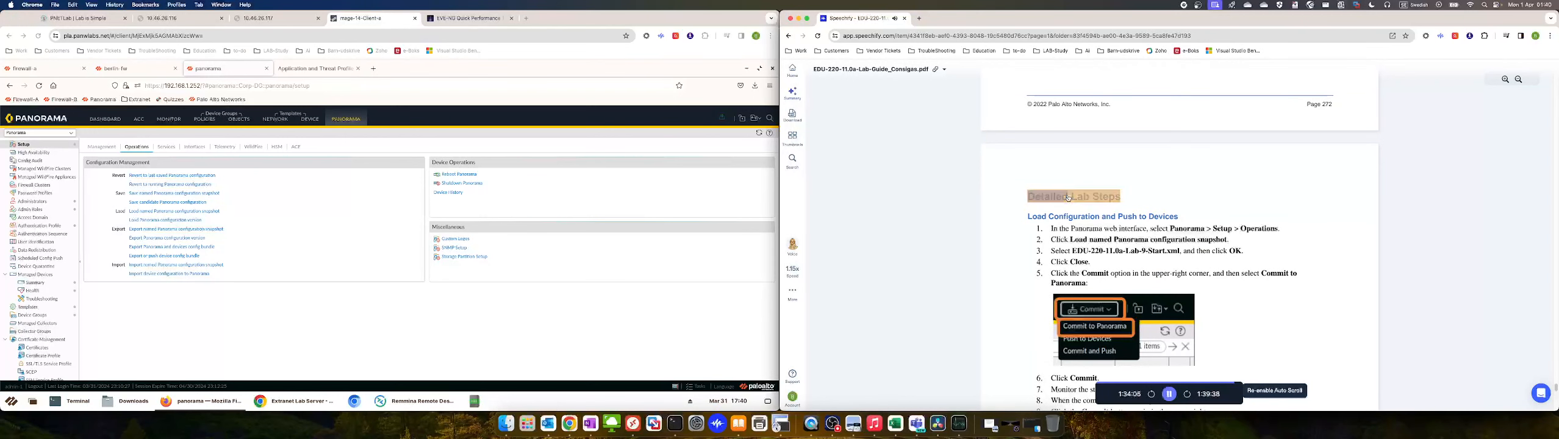
pyautogui.scroll(-2, 1024, 255)
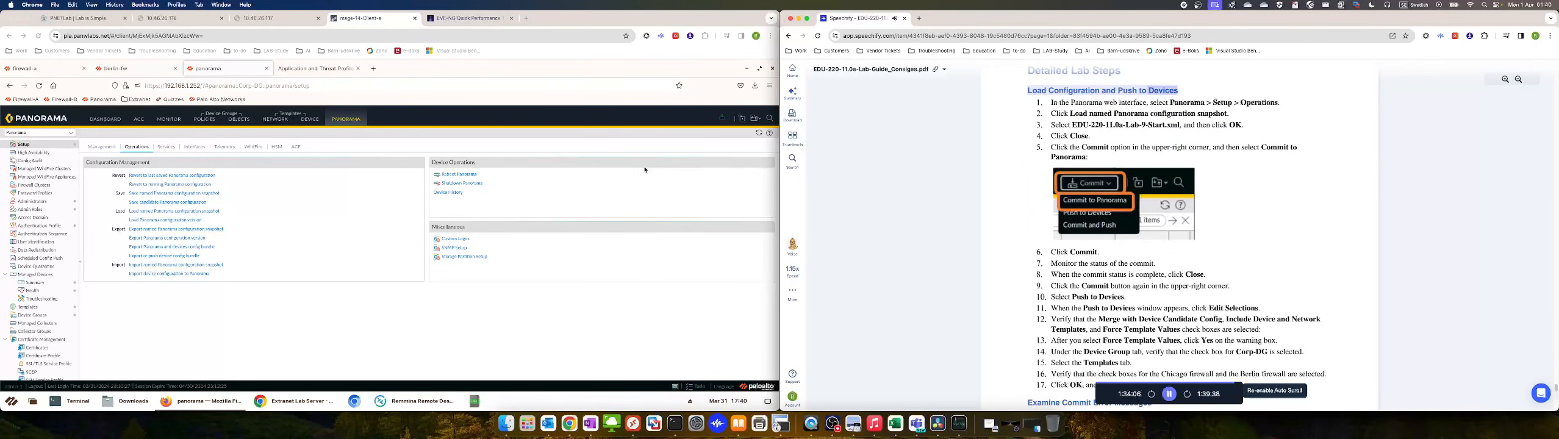
# Set up a push to devices with Force Template Values enabled, accepting its warning and reviewing the selected templates
pyautogui.click(722, 119)
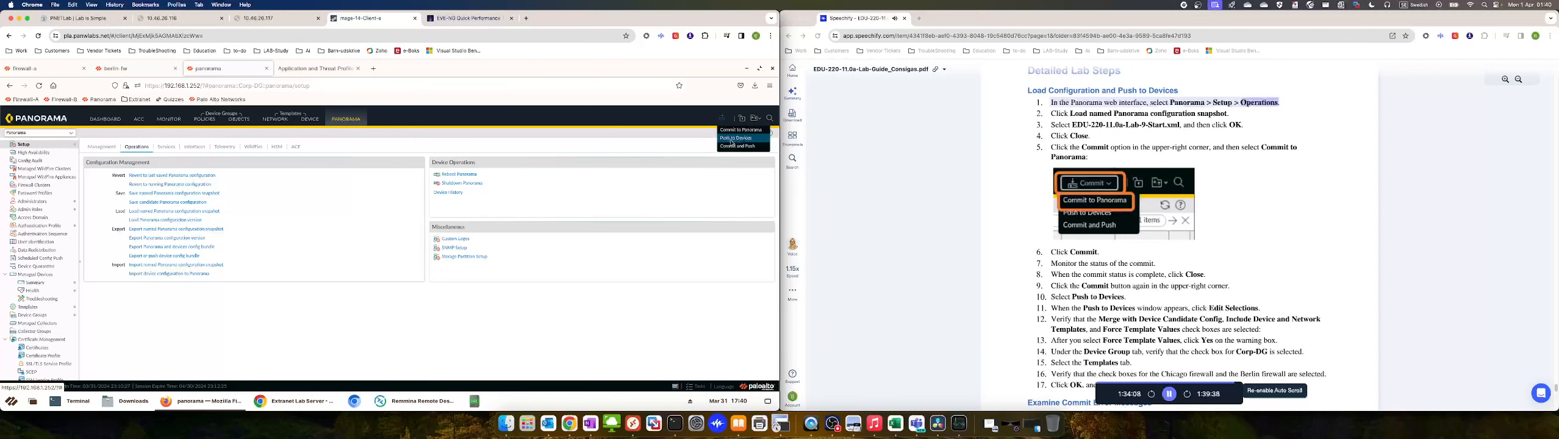
pyautogui.click(735, 137)
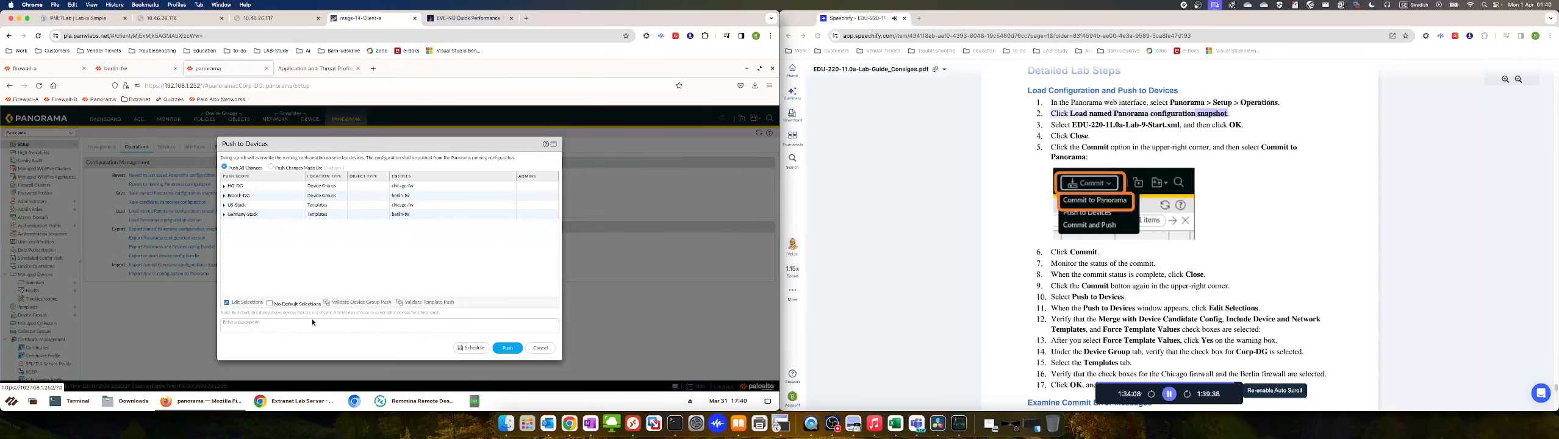
pyautogui.click(234, 303)
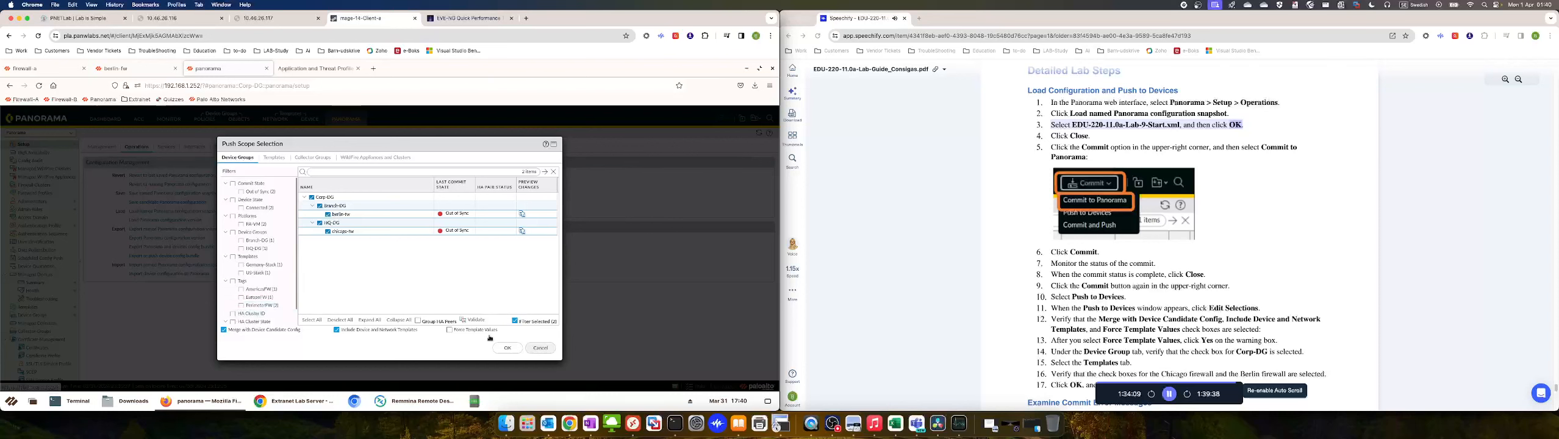
pyautogui.click(449, 330)
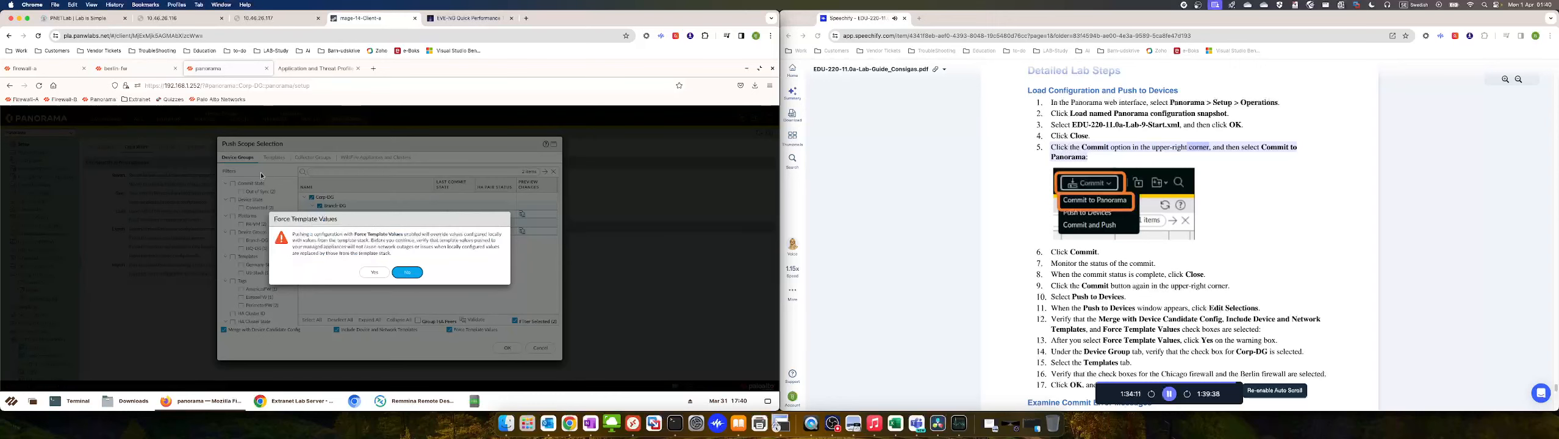
pyautogui.click(374, 273)
pyautogui.click(274, 158)
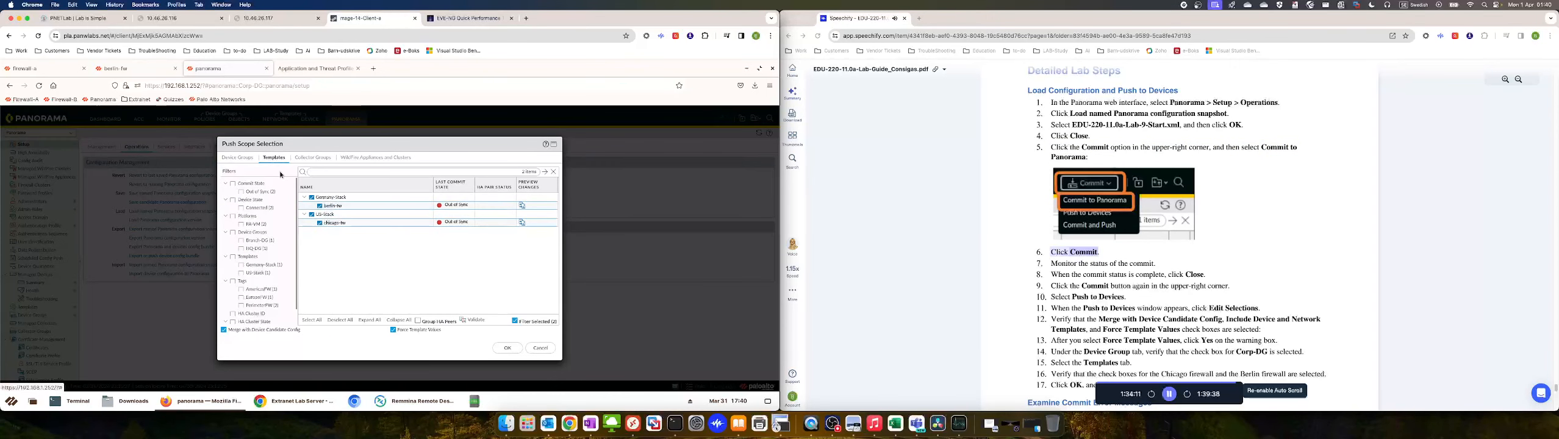
pyautogui.click(508, 347)
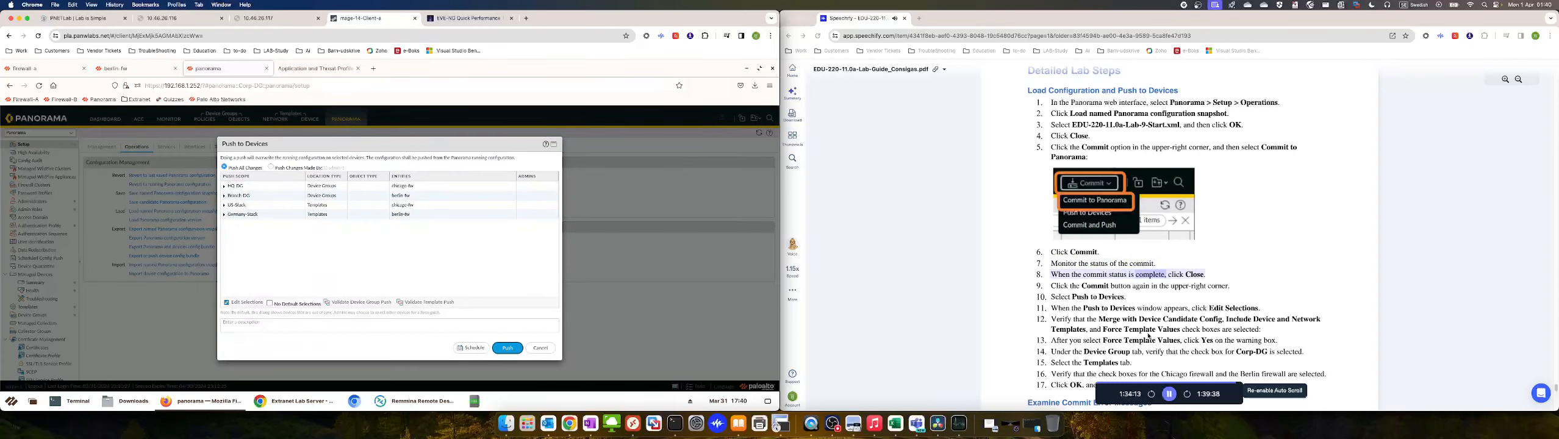
# Open the failed commit job for template Germany-Stack and review the last push state details for berlin-fw
pyautogui.click(1279, 391)
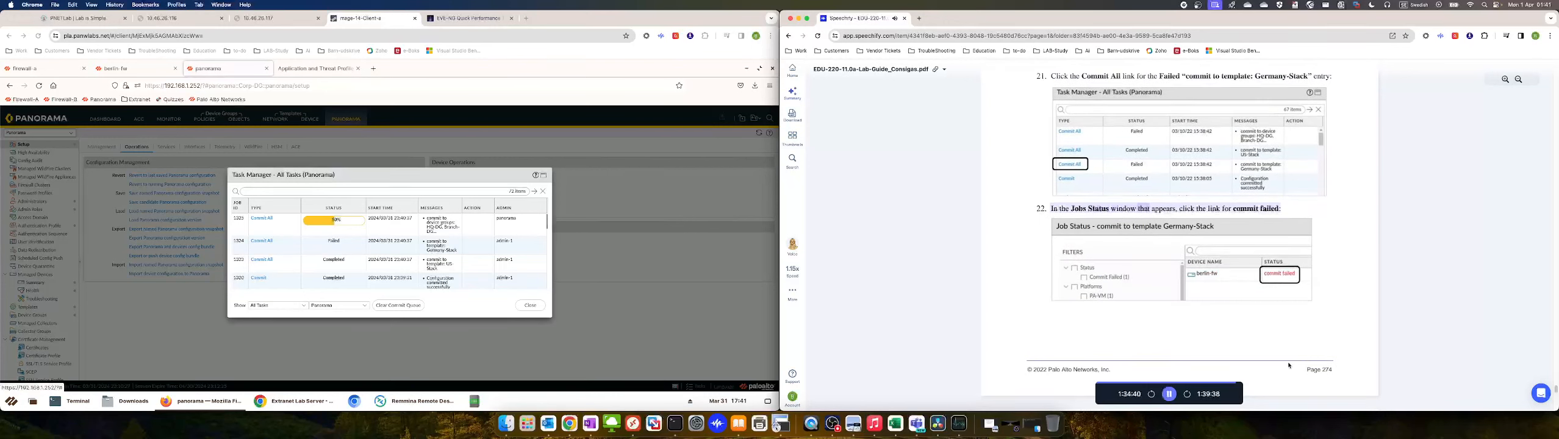
pyautogui.click(1170, 397)
pyautogui.click(267, 242)
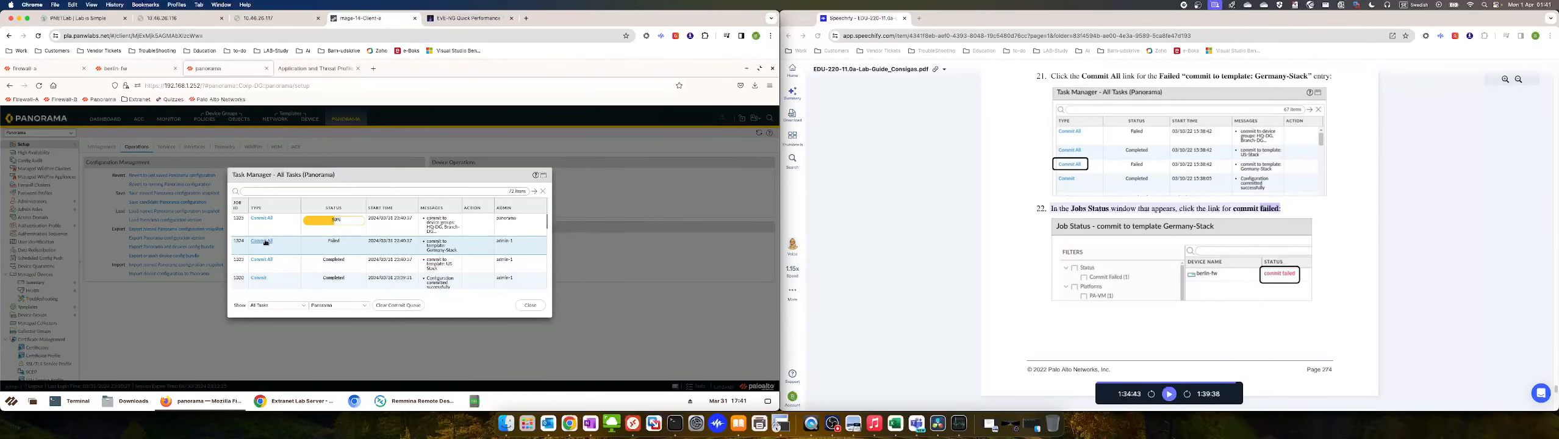
pyautogui.click(271, 243)
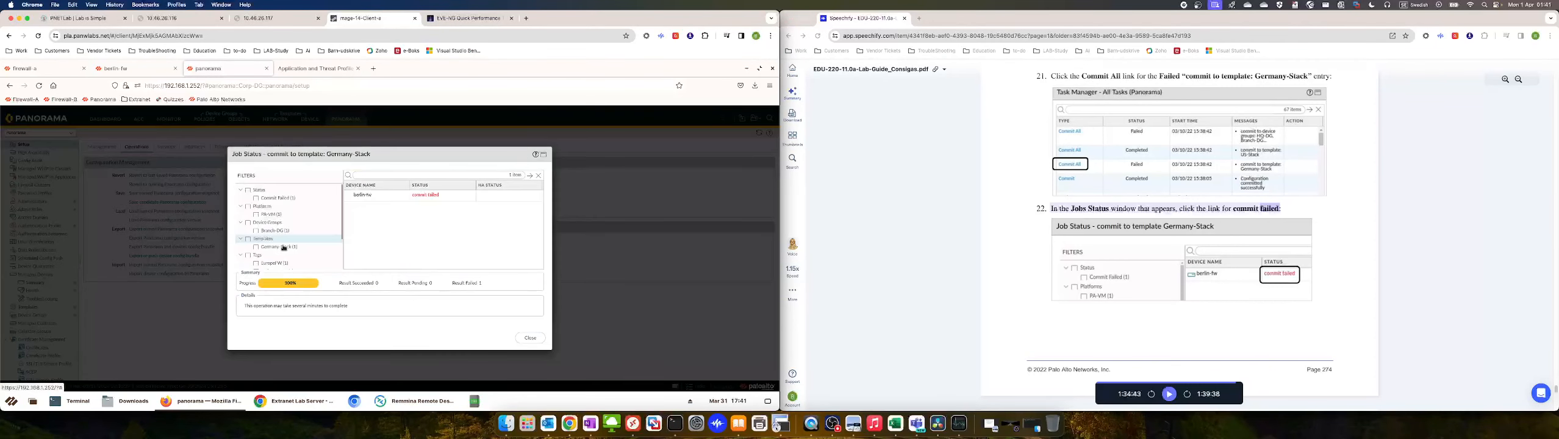
pyautogui.click(425, 194)
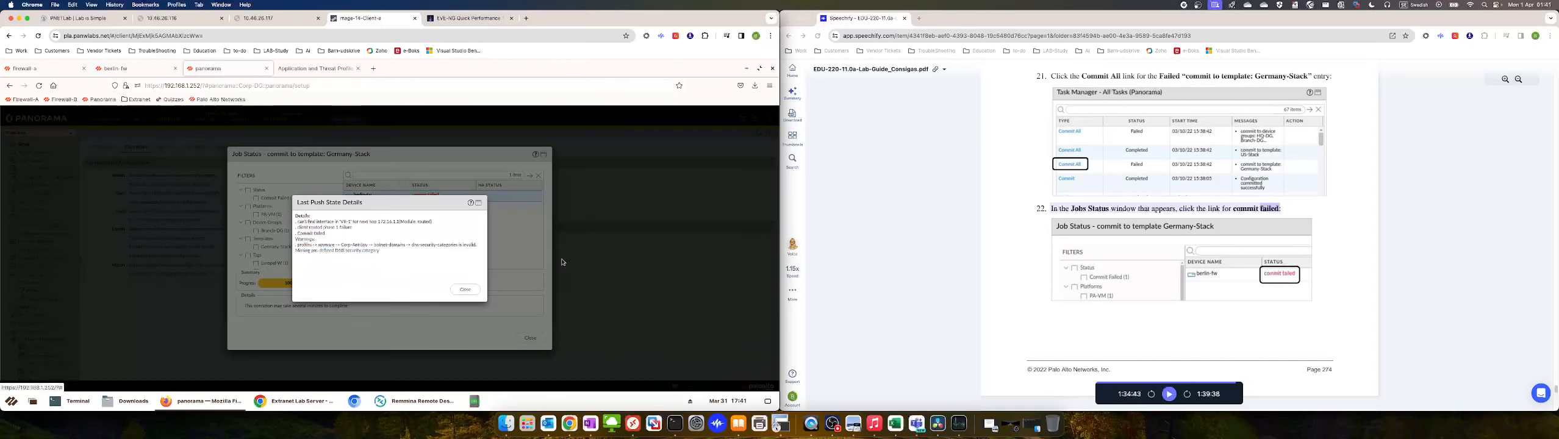
pyautogui.click(1168, 398)
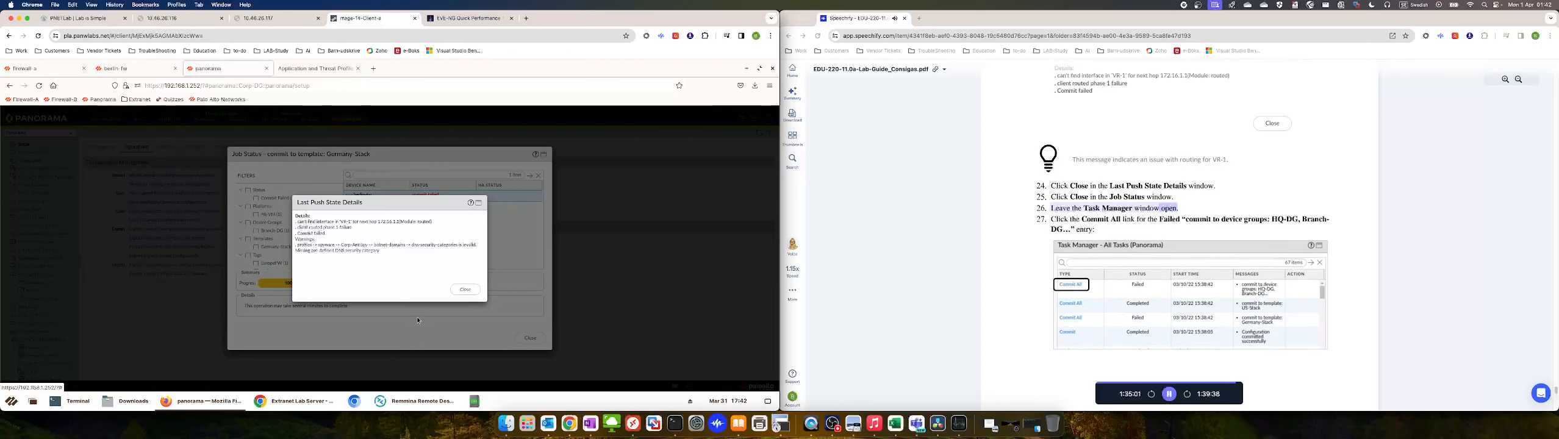
pyautogui.click(469, 293)
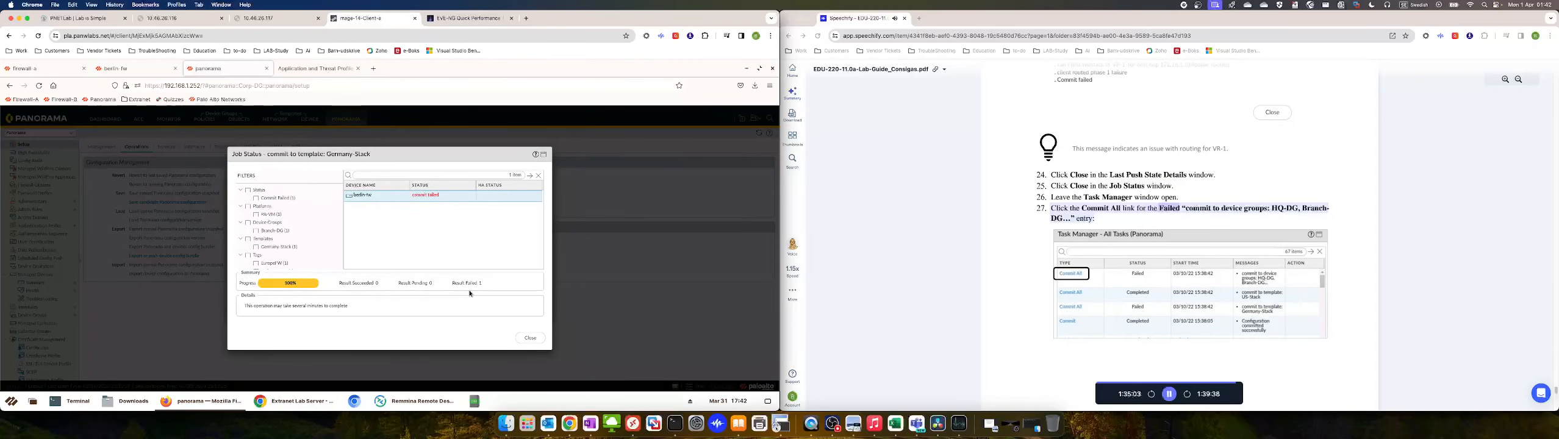
pyautogui.click(530, 338)
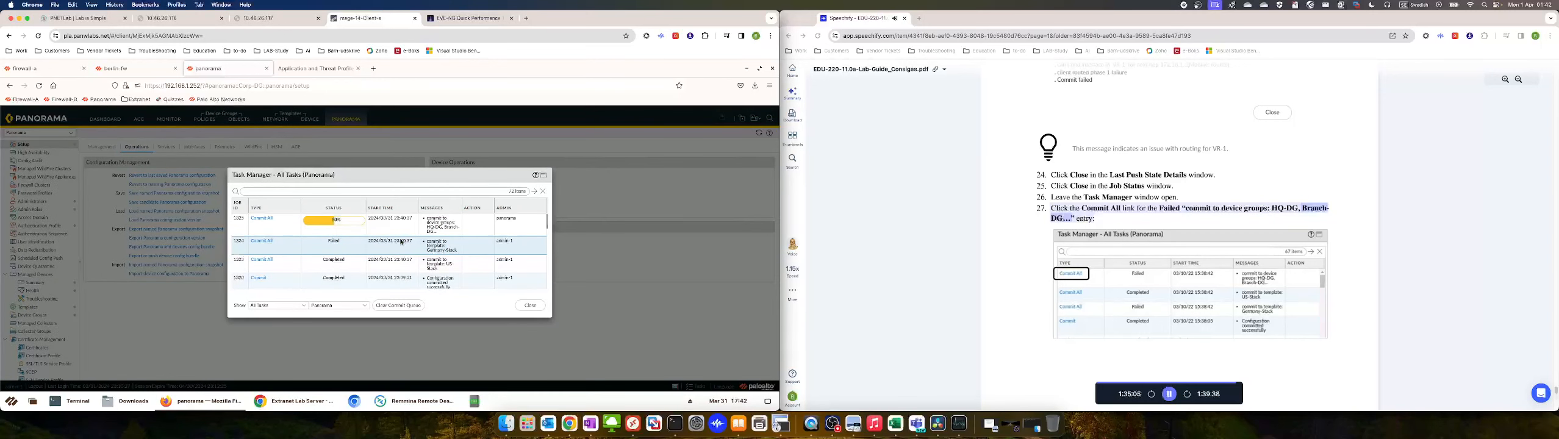
# Open the failed commit job for device groups HQ-DG and Branch-DG and review the push details for berlin-fw
pyautogui.click(1170, 394)
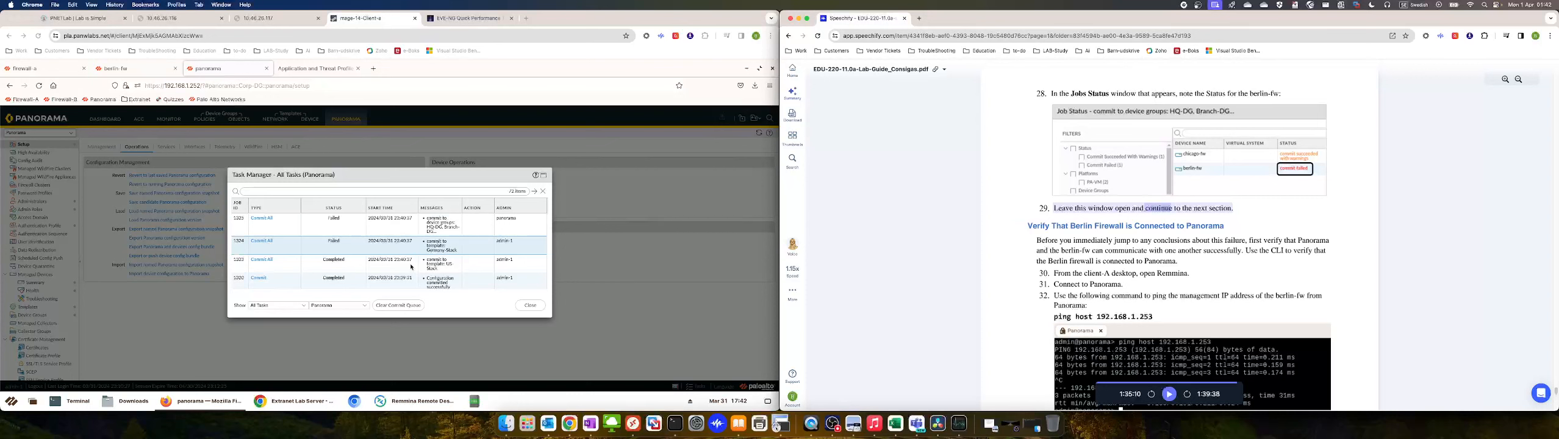
pyautogui.click(266, 220)
pyautogui.click(267, 221)
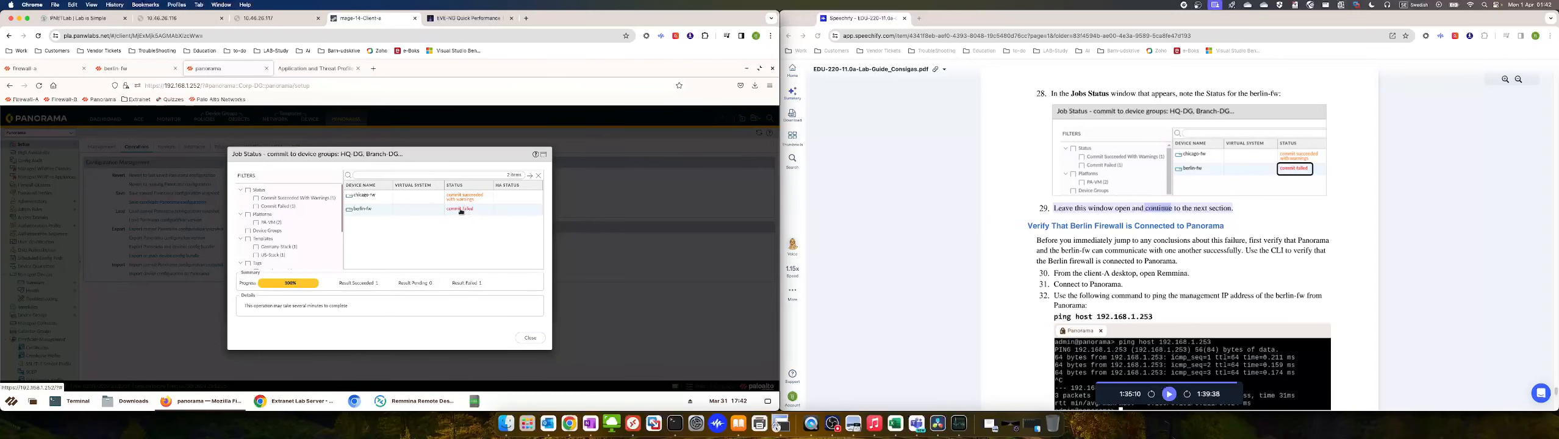
pyautogui.click(460, 211)
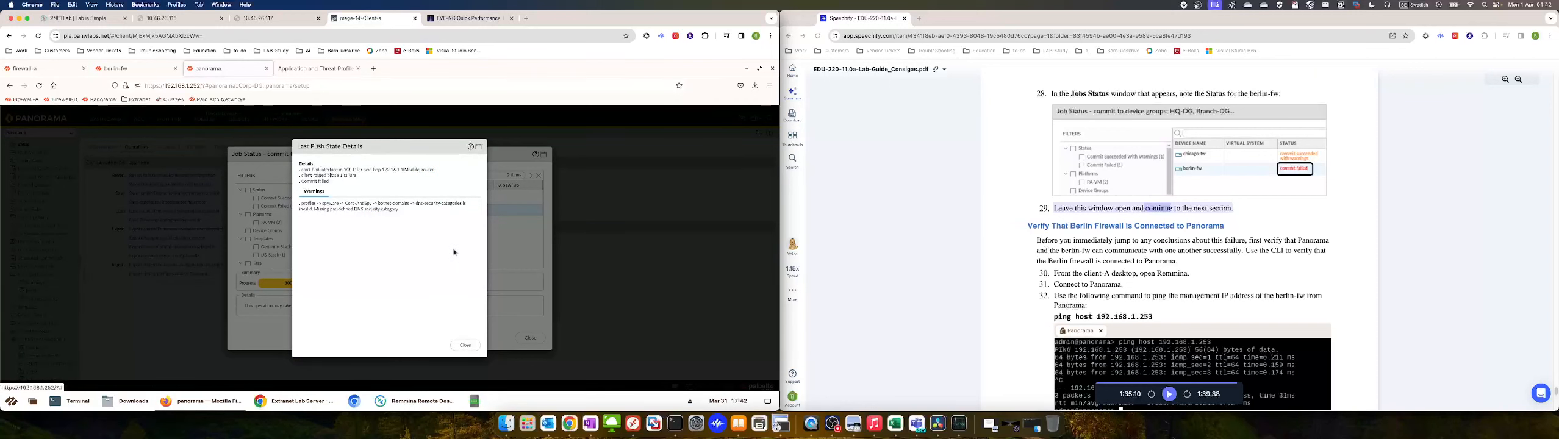
pyautogui.click(468, 345)
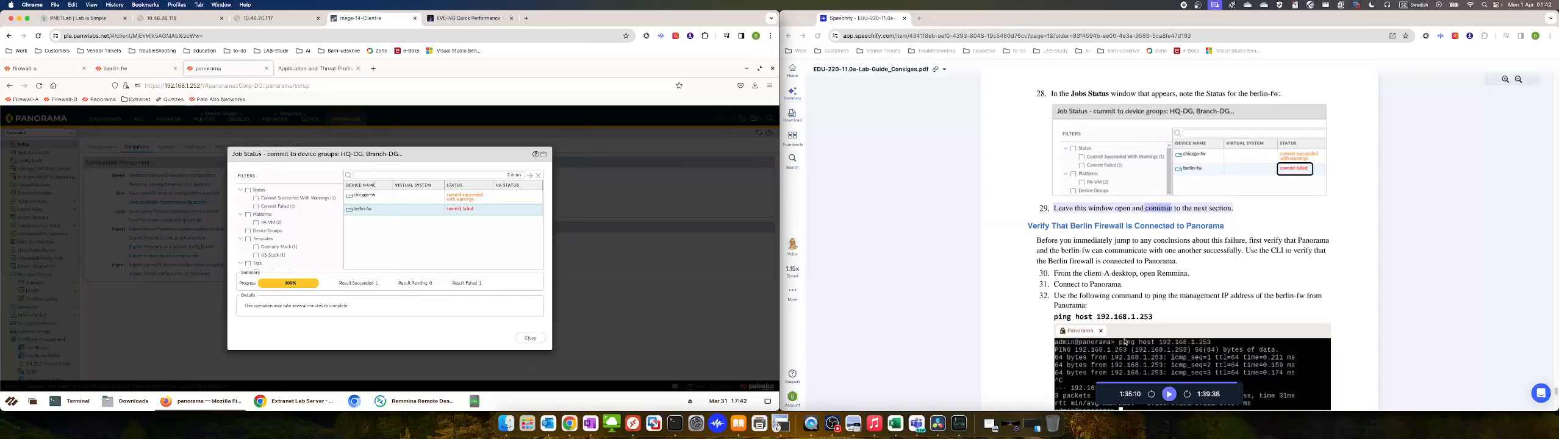
pyautogui.click(1169, 397)
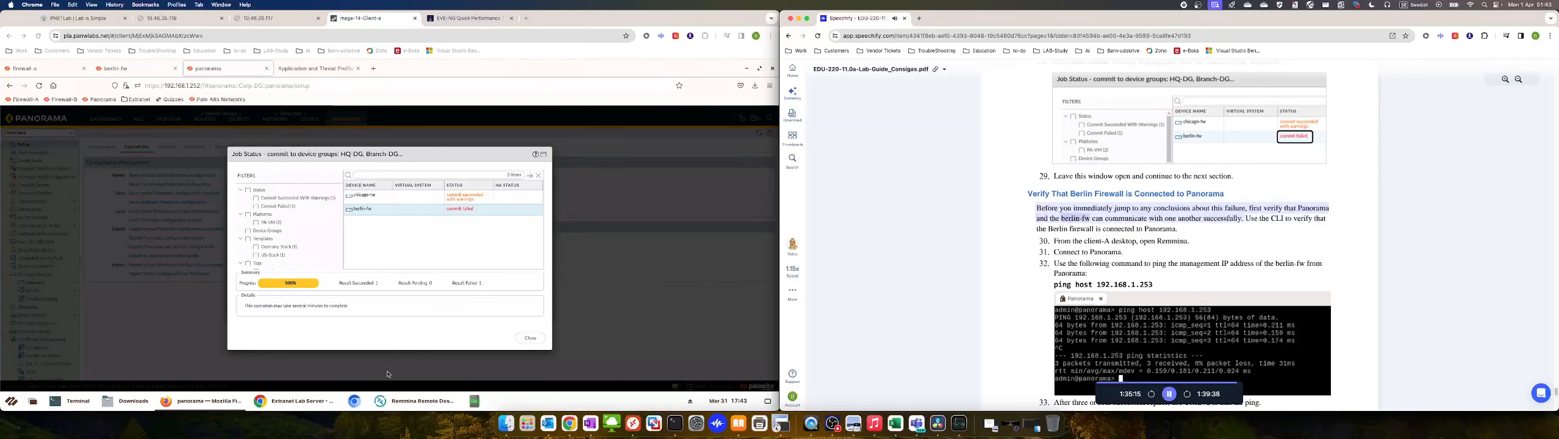
# Switch to Remmina and open the saved SSH connection to Panorama, leaving its command line ready for input
pyautogui.click(427, 407)
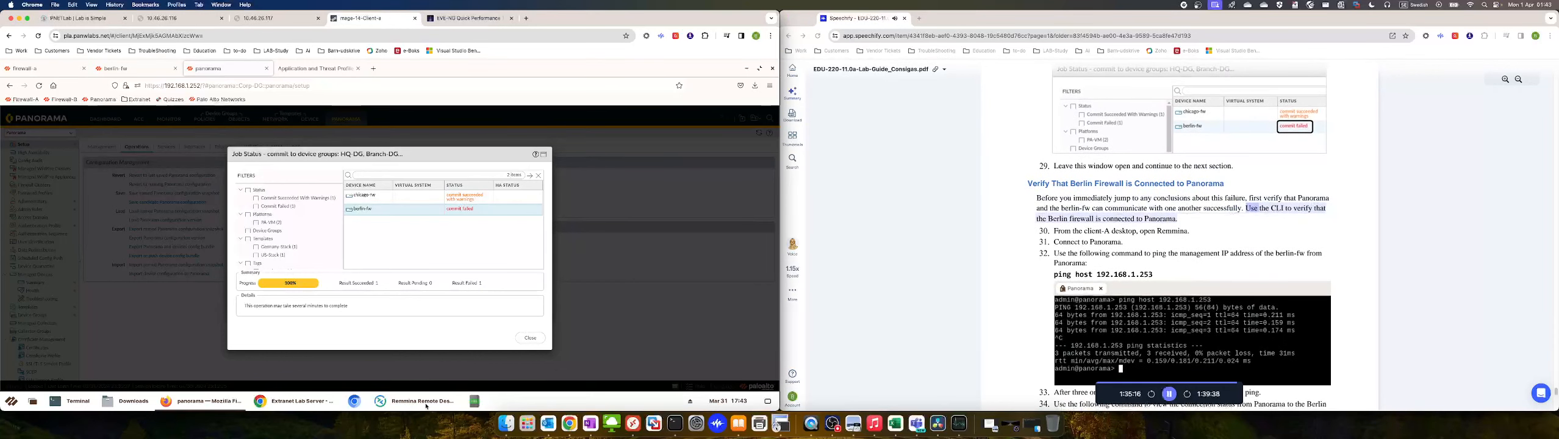
pyautogui.click(426, 404)
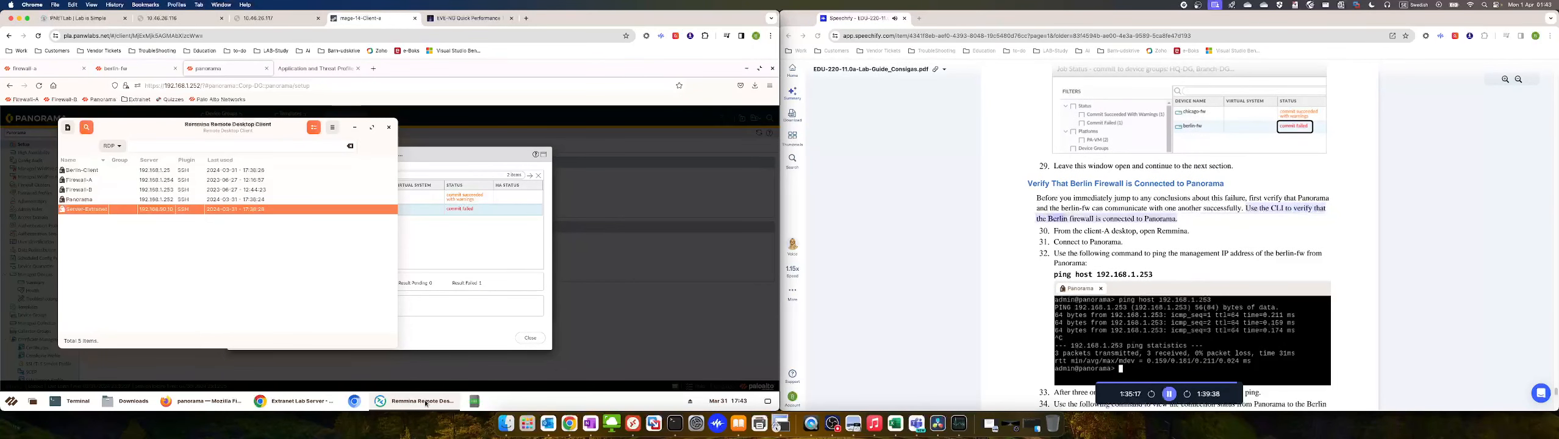
pyautogui.doubleClick(89, 191)
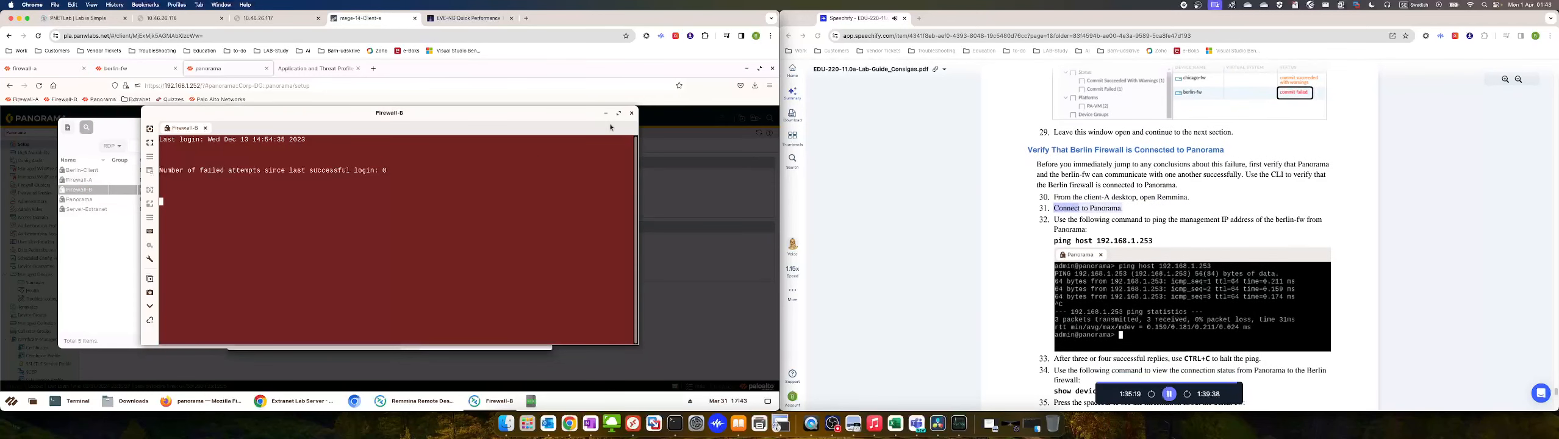
pyautogui.click(632, 112)
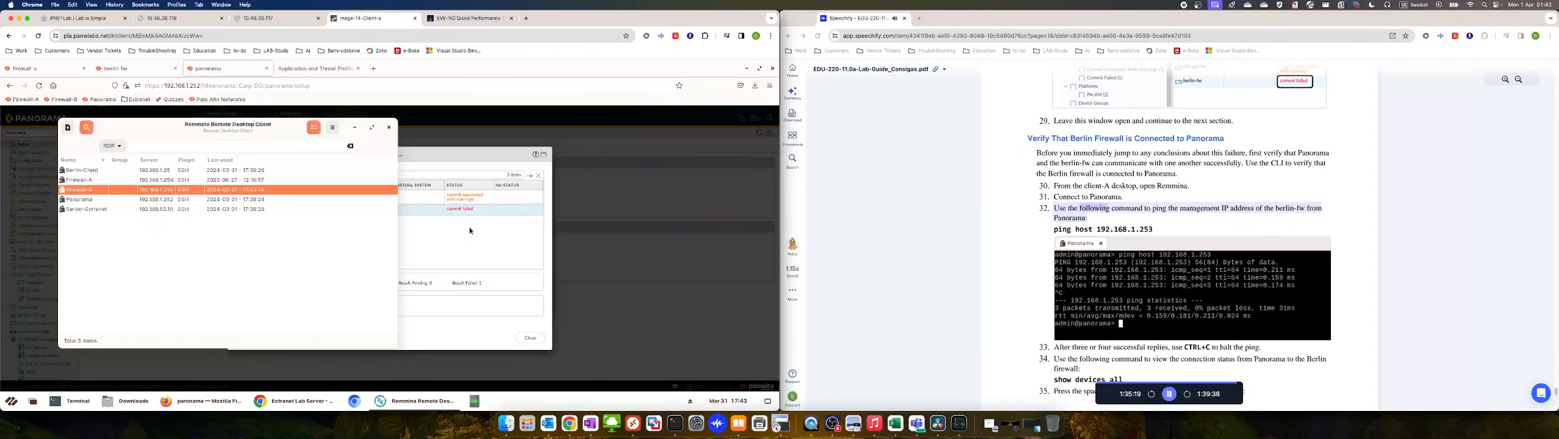
pyautogui.click(113, 202)
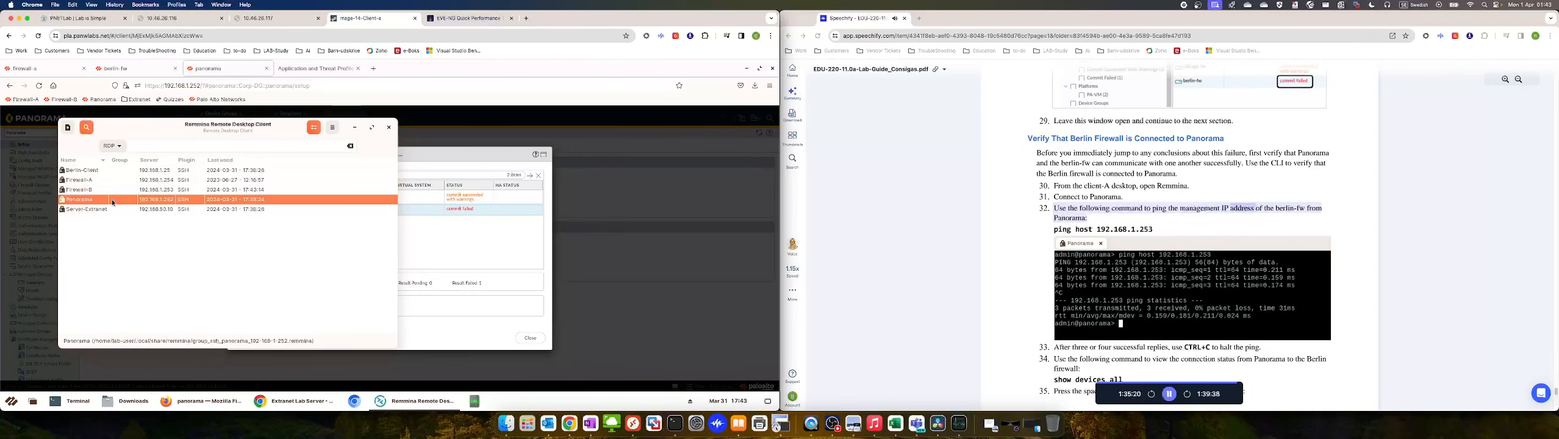
pyautogui.doubleClick(113, 201)
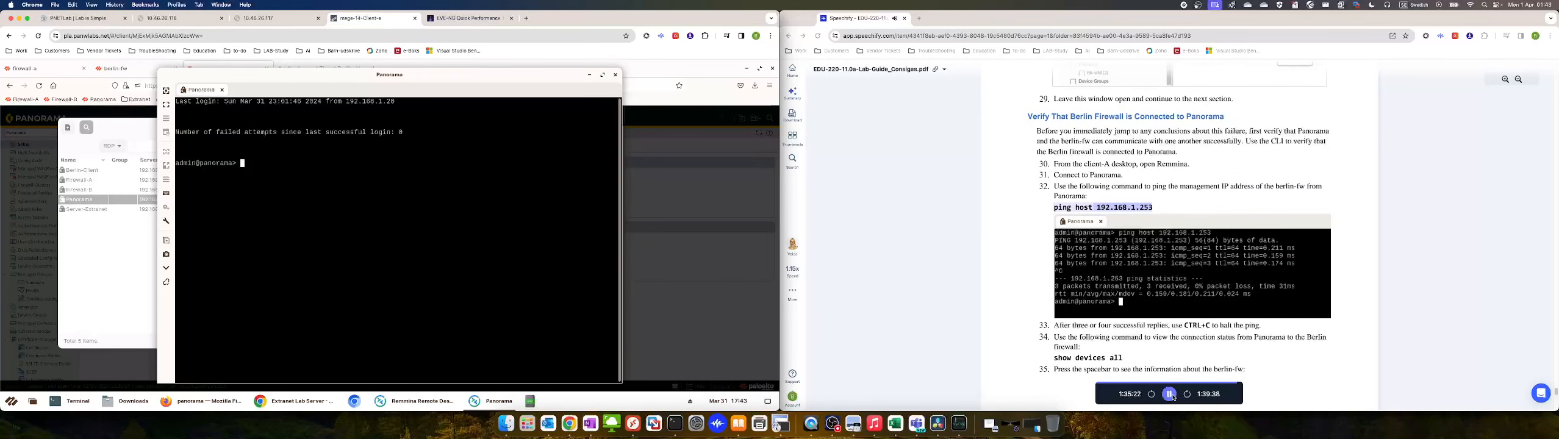
pyautogui.click(1173, 397)
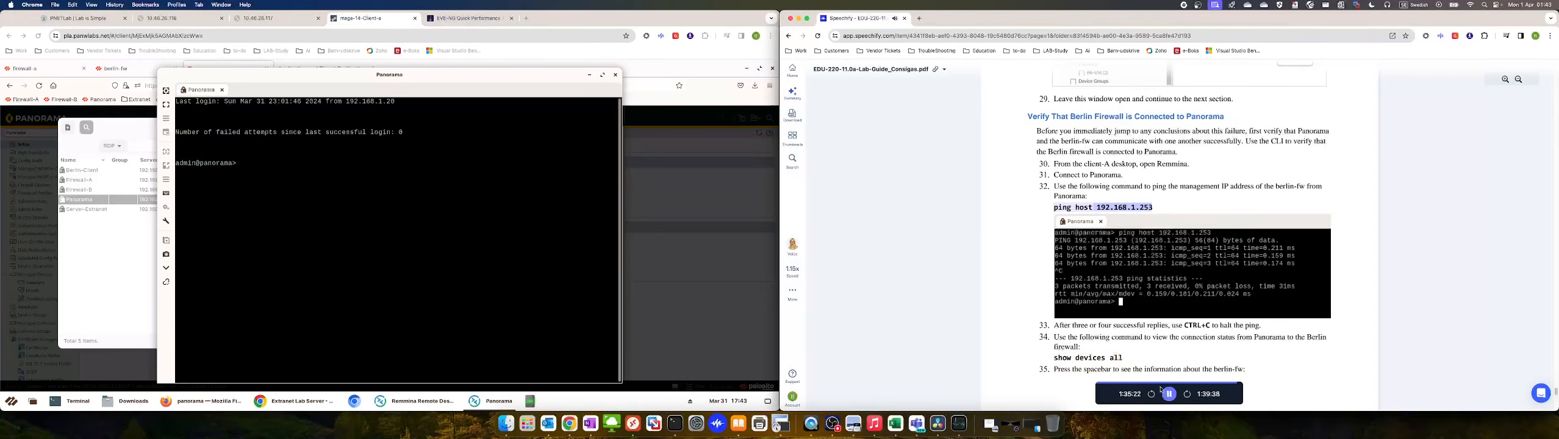
pyautogui.click(323, 152)
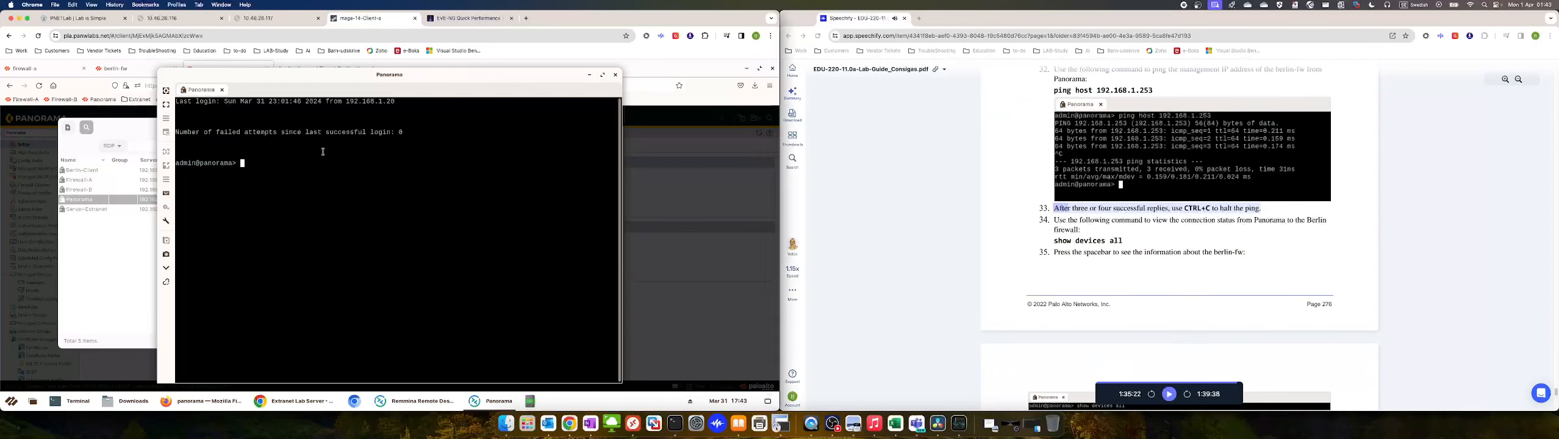
# Ping the Berlin firewall's management address from Panorama with ping host 192.168.1.253 and halt it after several replies
pyautogui.write('ping 192.168.1.253')
pyautogui.press('Return')
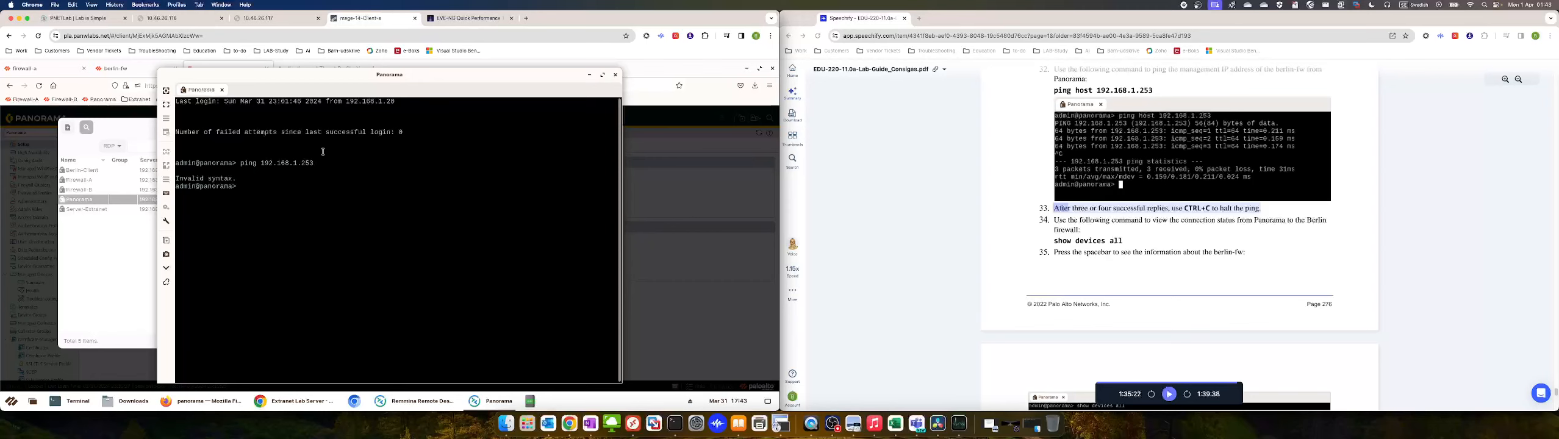
pyautogui.press('Up')
pyautogui.press('BackSpace')
pyautogui.press('Right')
pyautogui.write('host')
pyautogui.press('Return')
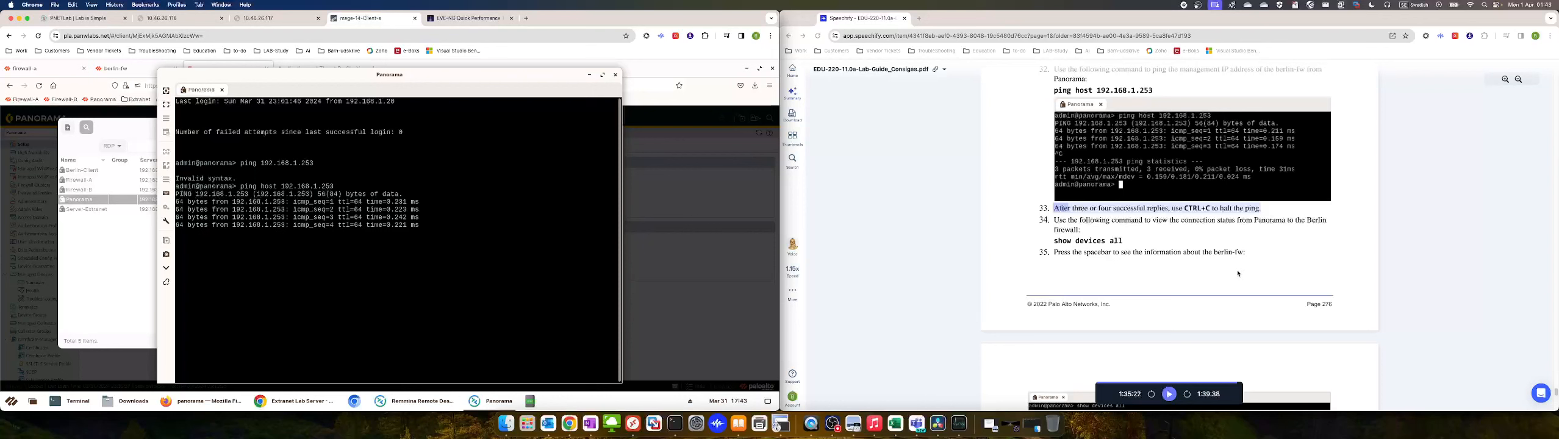
pyautogui.click(1168, 394)
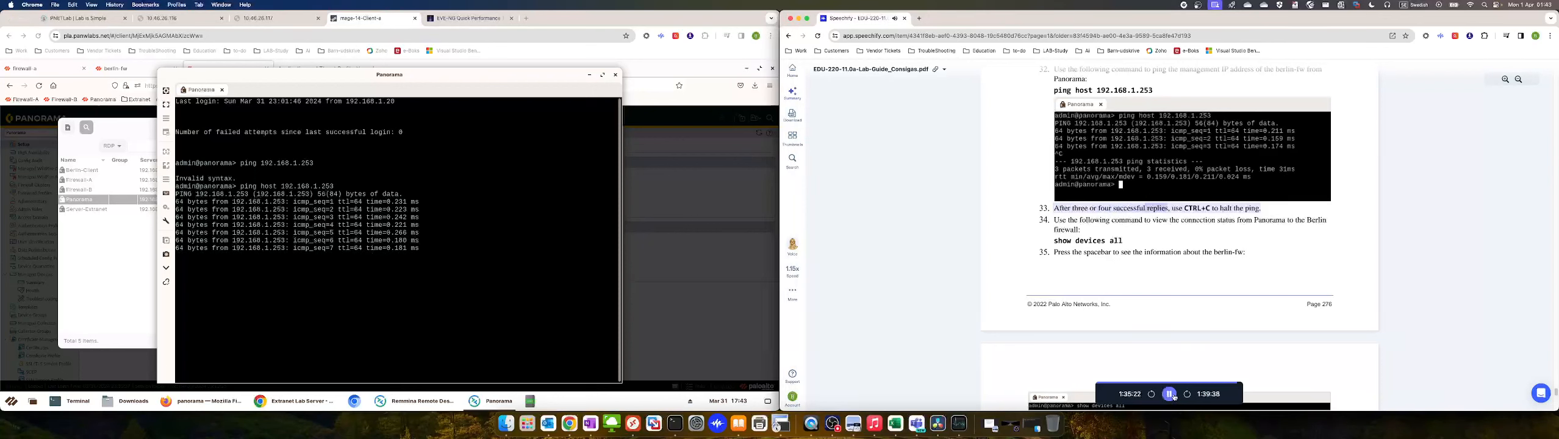
pyautogui.click(482, 302)
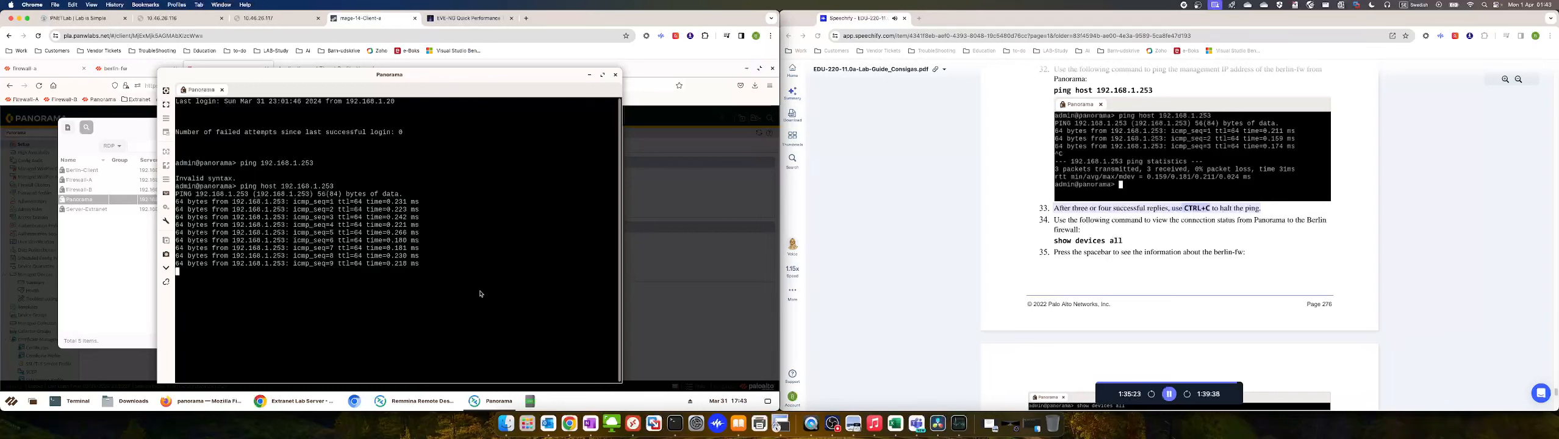
pyautogui.hotkey('ctrl', 'c')
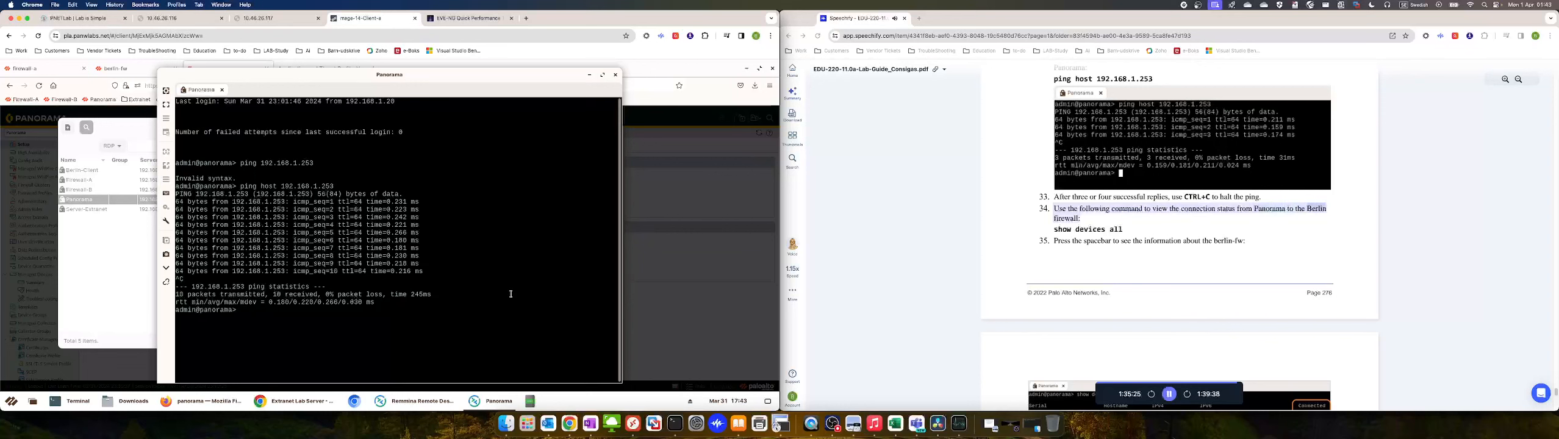
# Try to list all managed devices from the Panorama command line and pause the lab guide's read-aloud
pyautogui.write('show de')
pyautogui.press('Tab')
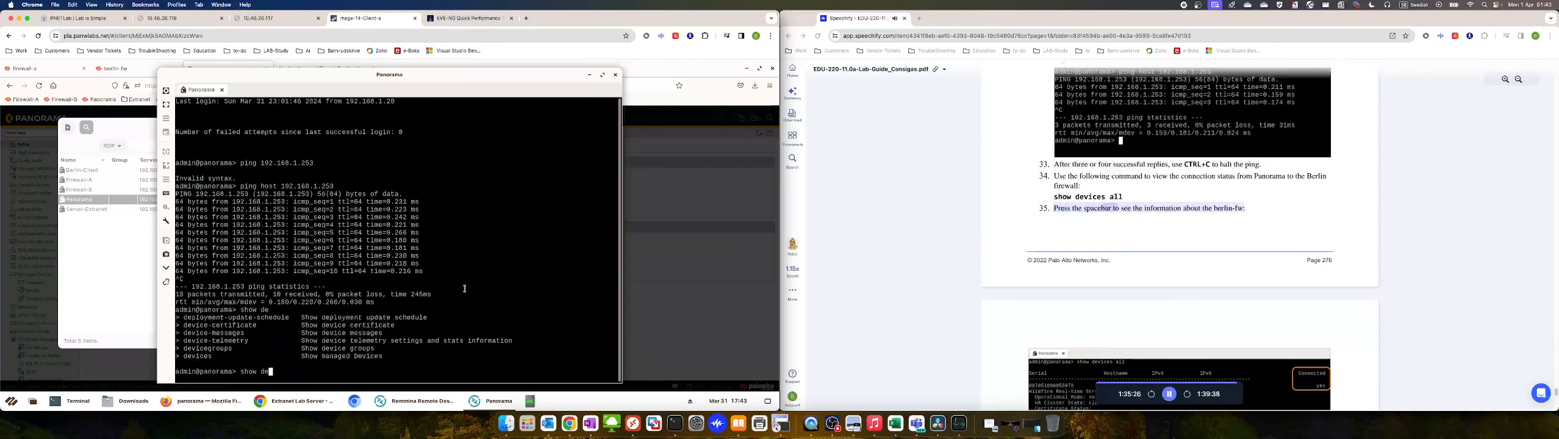
pyautogui.write('vice')
pyautogui.press('Tab')
pyautogui.write('all')
pyautogui.press('Return')
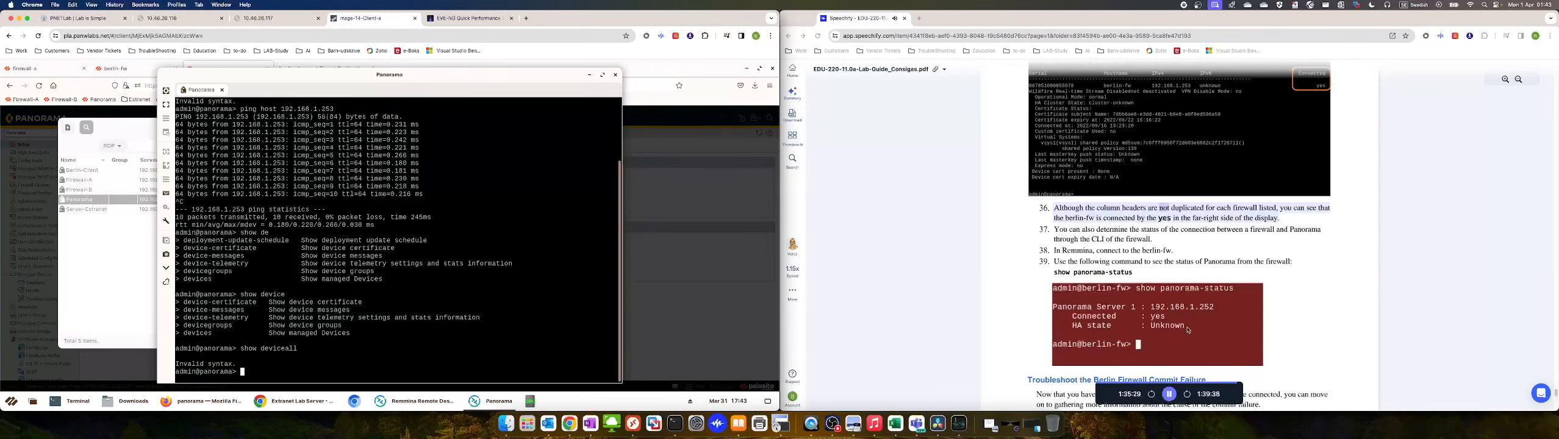
pyautogui.click(1170, 396)
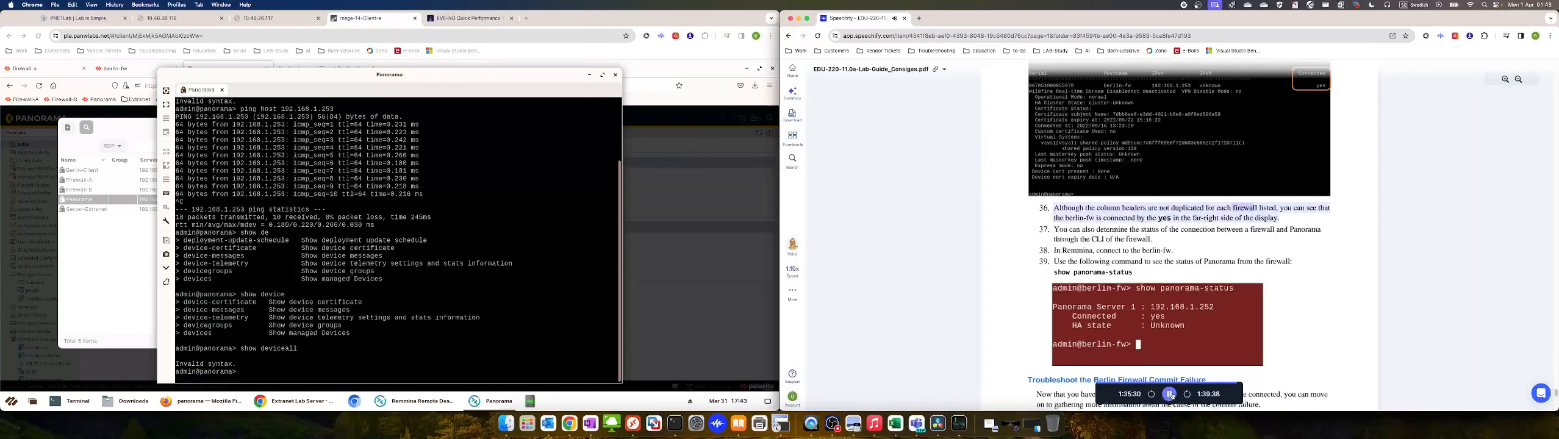
# Correct the recalled command to show devices all, run it, and page through the output to examine berlin-fw's connection status
pyautogui.click(549, 343)
pyautogui.press('Up')
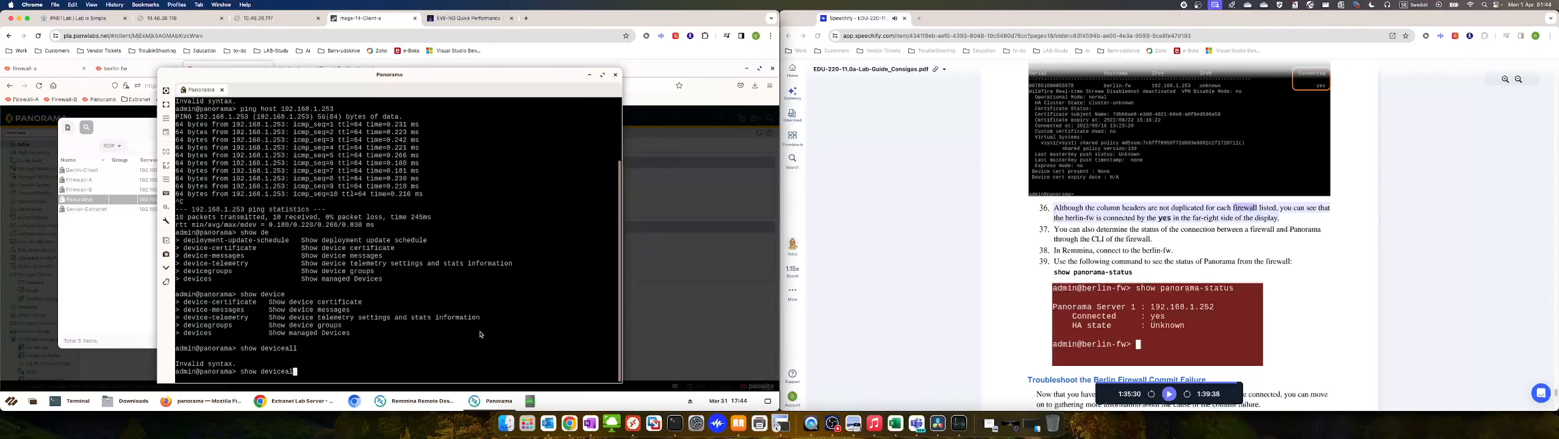
pyautogui.press('Left')
pyautogui.press('Left')
pyautogui.press('Left')
pyautogui.write('d')
pyautogui.press('BackSpace')
pyautogui.press('BackSpace')
pyautogui.write('s')
pyautogui.press('Return')
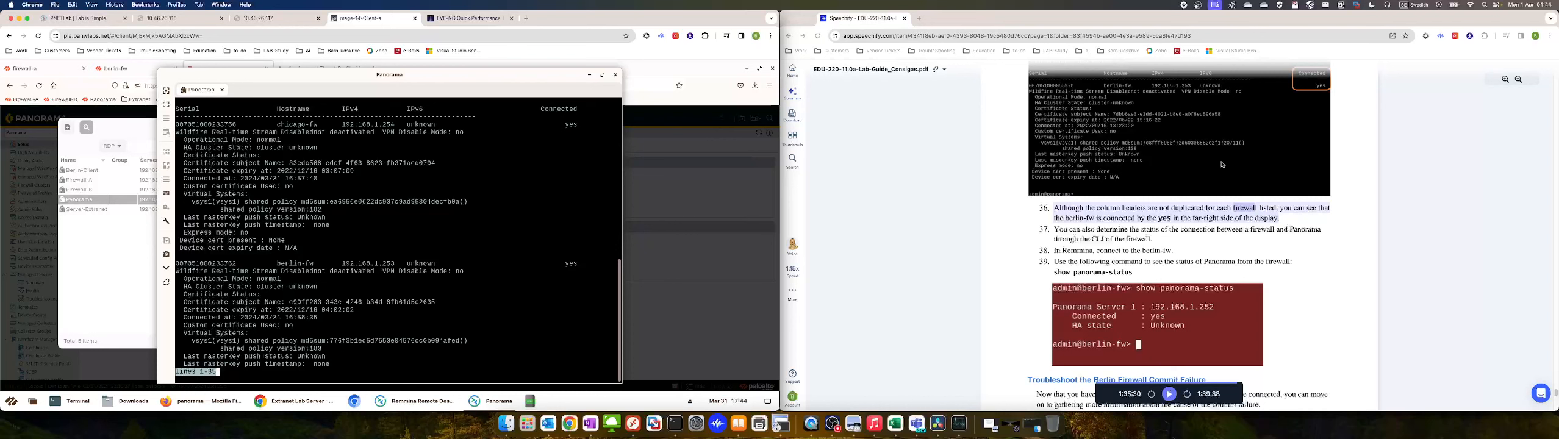
pyautogui.click(1128, 221)
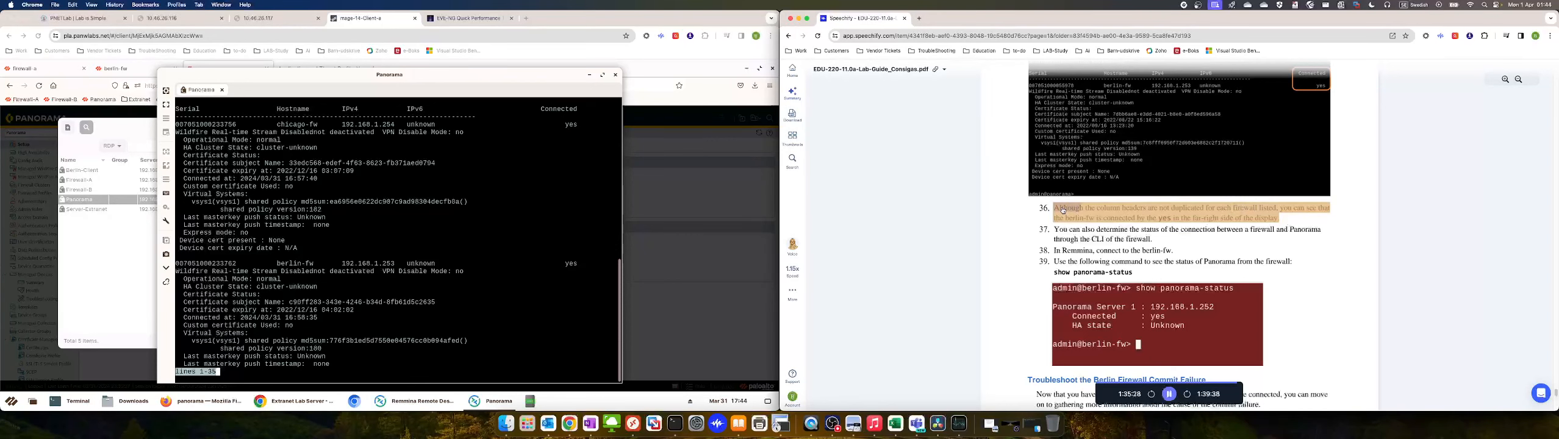
pyautogui.scroll(1, 1092, 250)
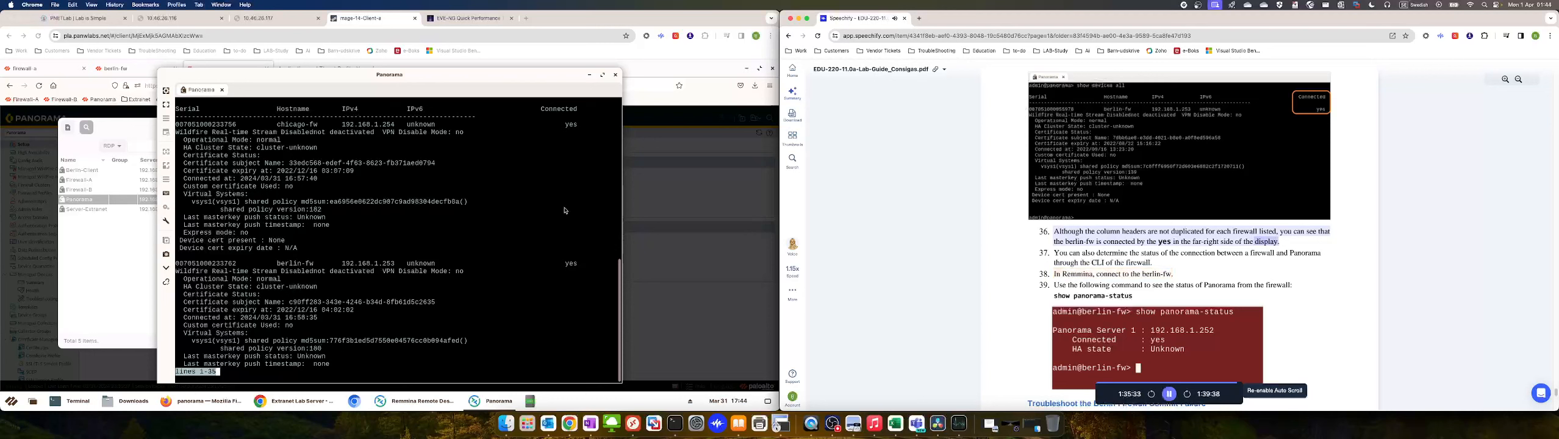
pyautogui.click(532, 284)
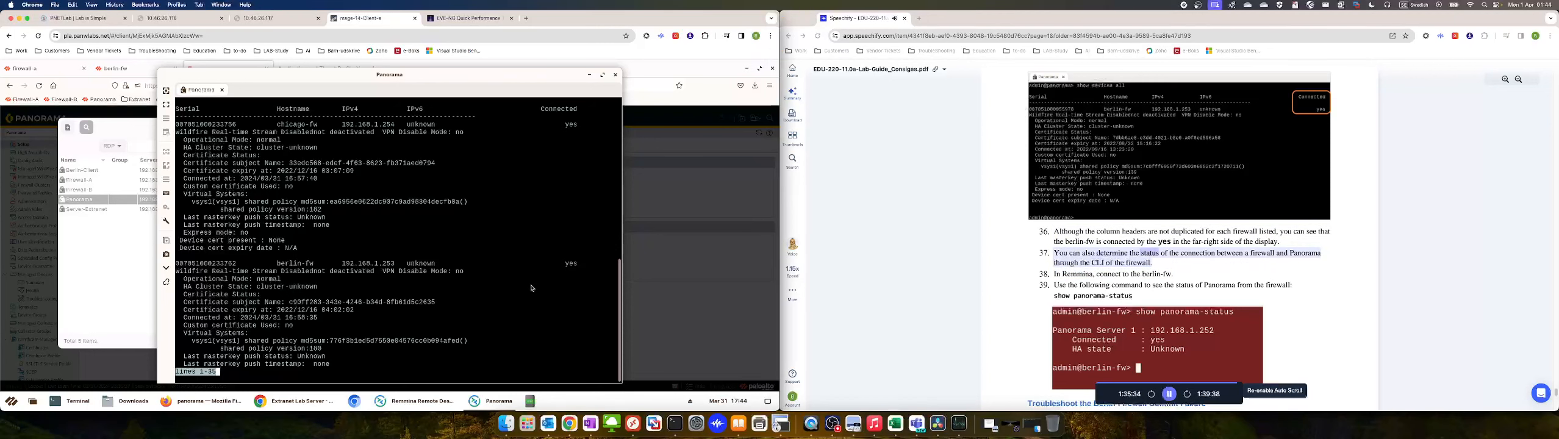
pyautogui.press('space')
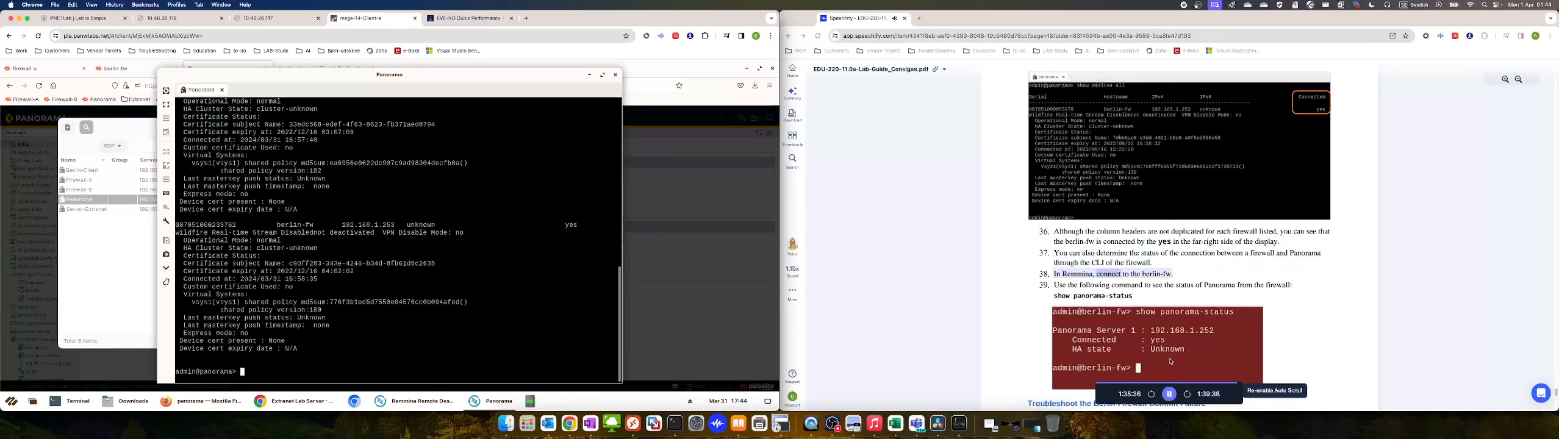
# Return to Remmina's connection list and open the saved SSH connection Firewall-B to reach the Berlin firewall's command line
pyautogui.click(1170, 397)
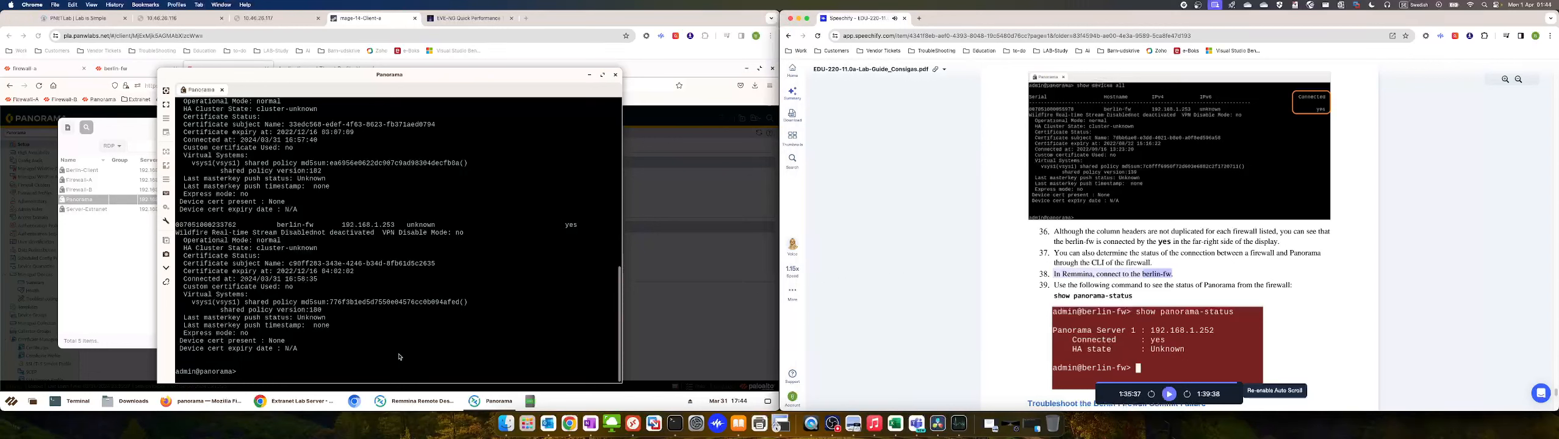
pyautogui.click(482, 404)
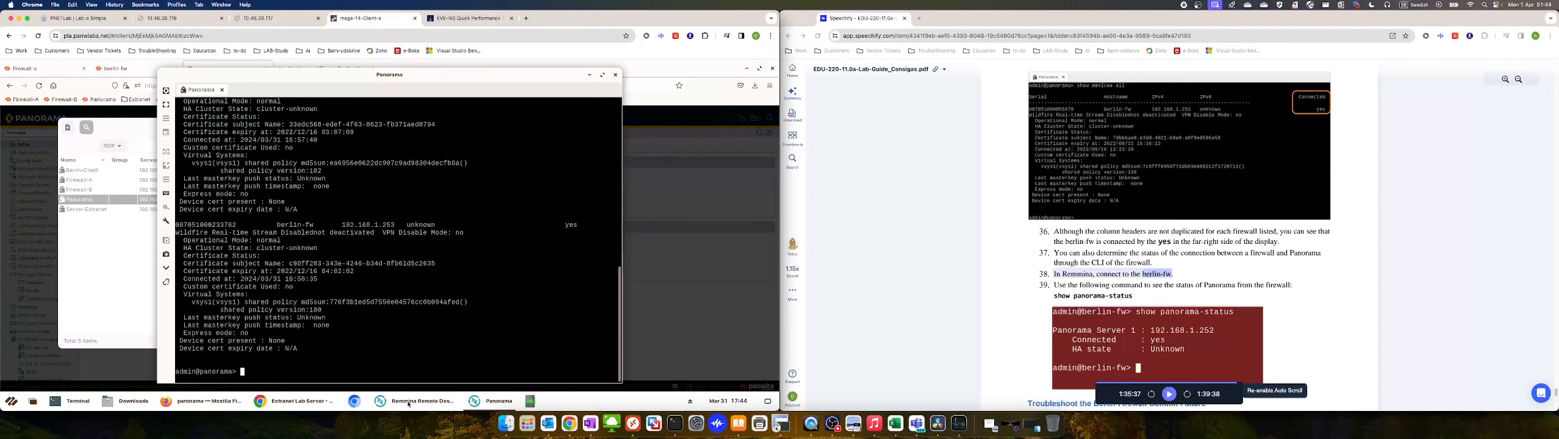
pyautogui.click(408, 402)
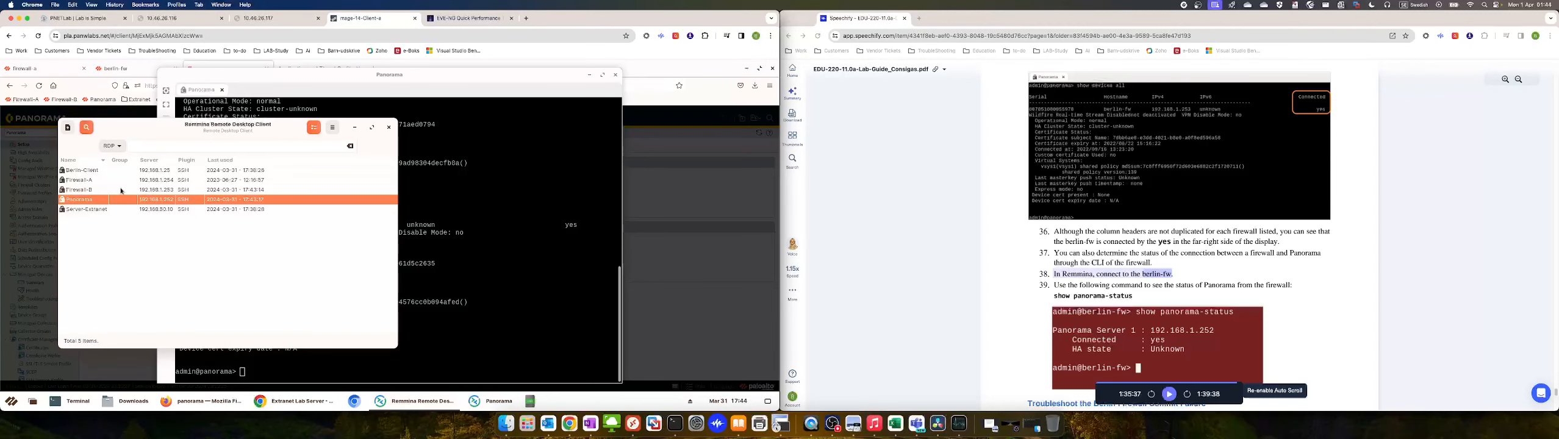
pyautogui.doubleClick(87, 191)
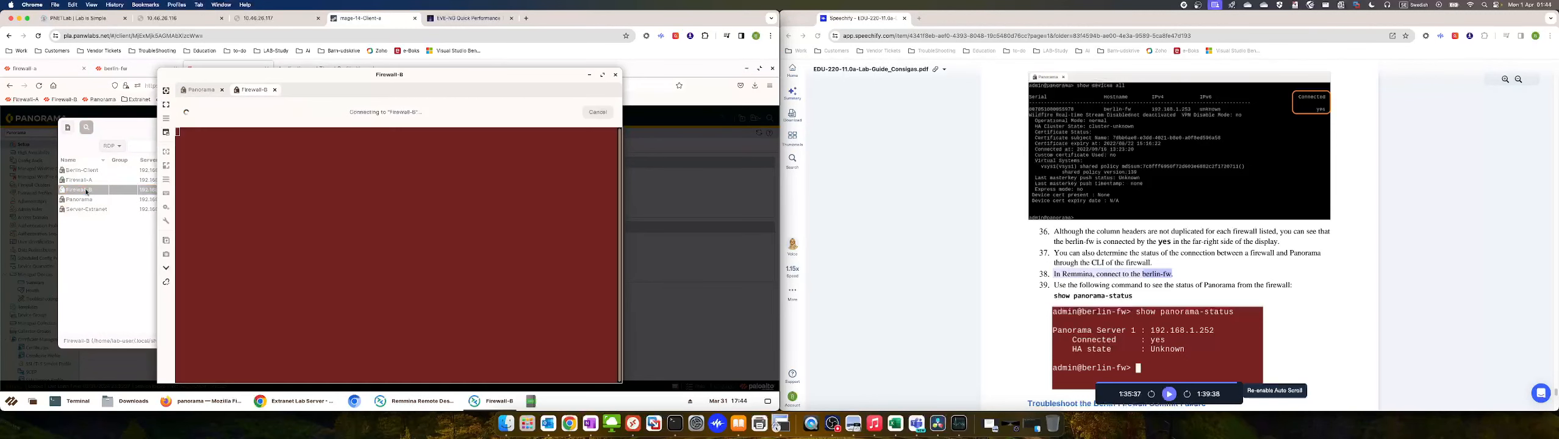
pyautogui.click(1170, 395)
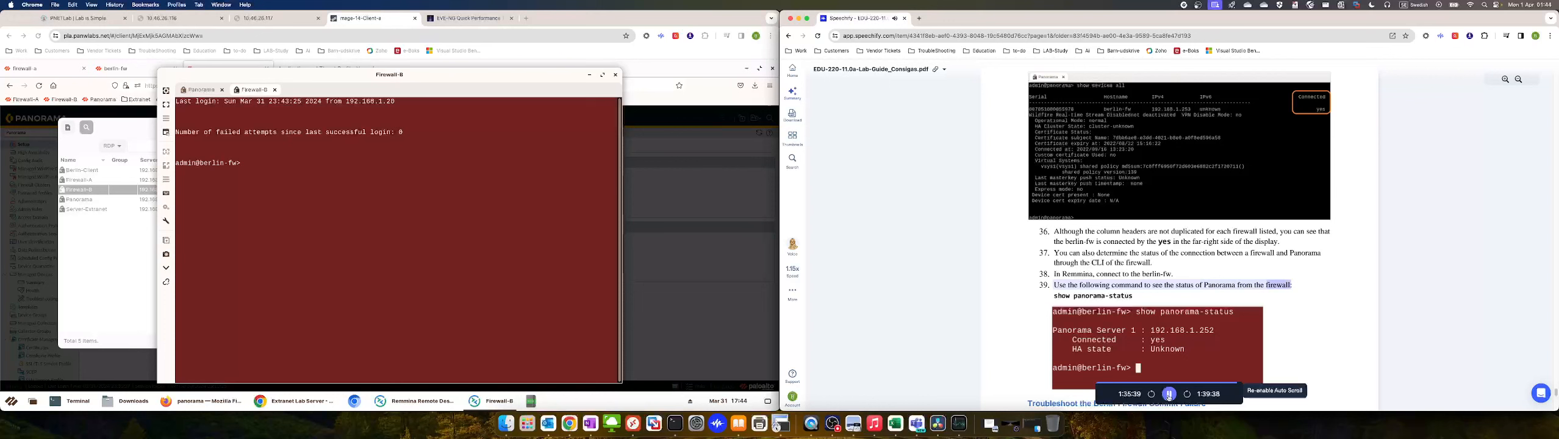
# Check the Panorama connection from the Berlin firewall with show panorama-status, then resume the lab guide's read-aloud with auto scroll re-enabled
pyautogui.click(411, 190)
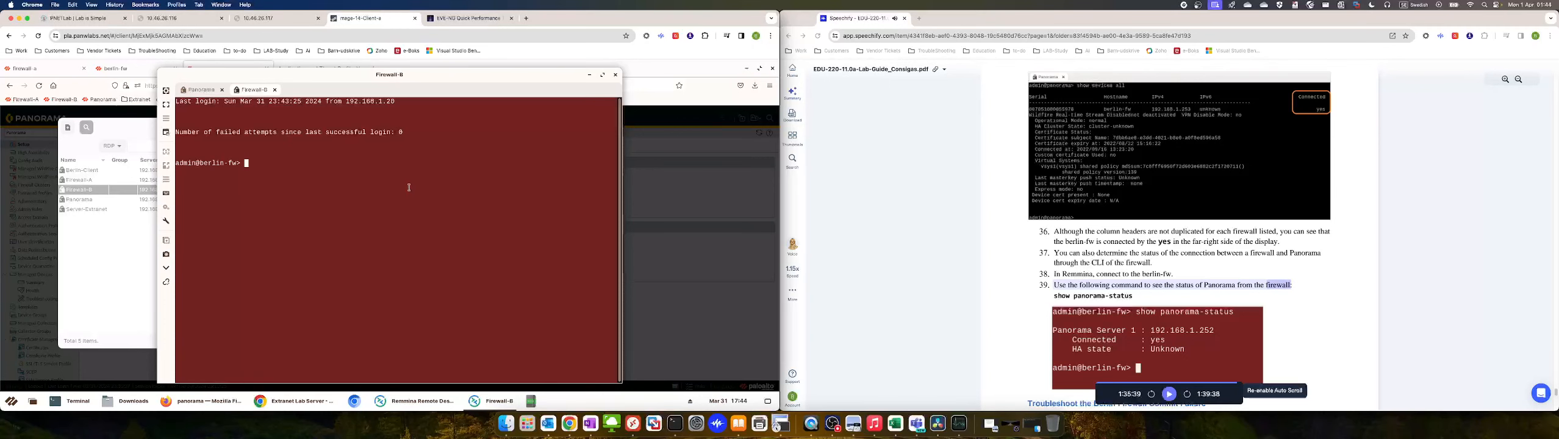
pyautogui.write('show panorama-status')
pyautogui.press('Return')
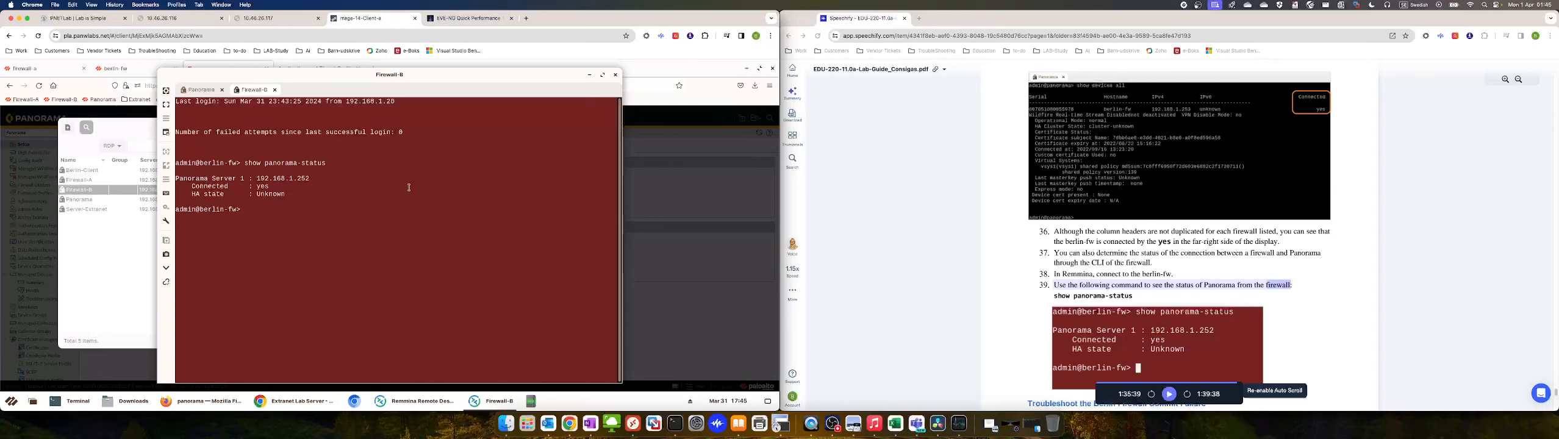
pyautogui.click(1170, 395)
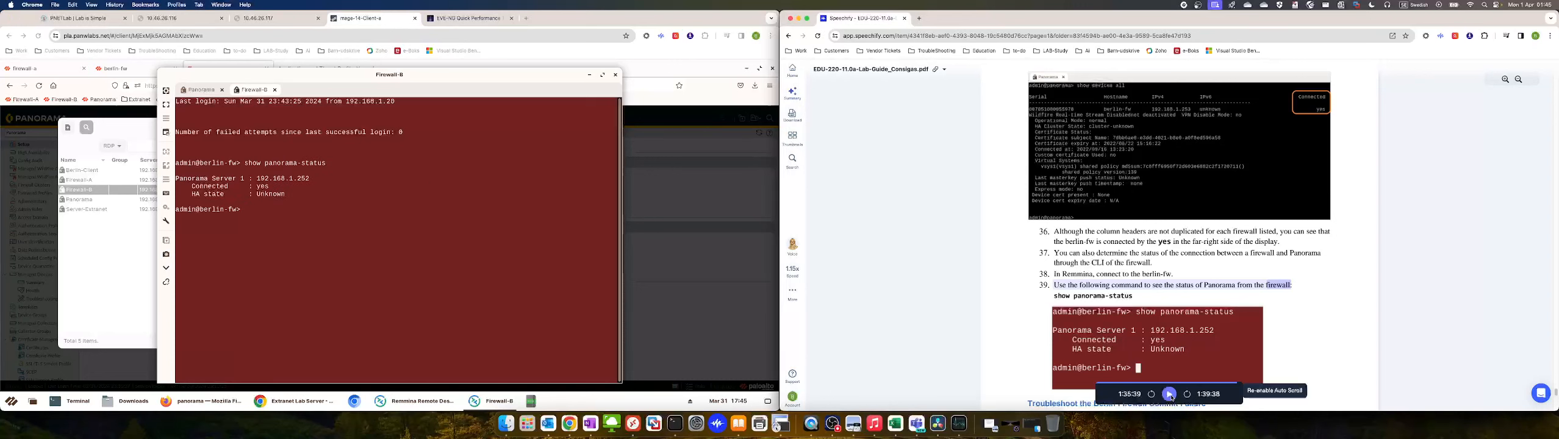
pyautogui.click(1170, 395)
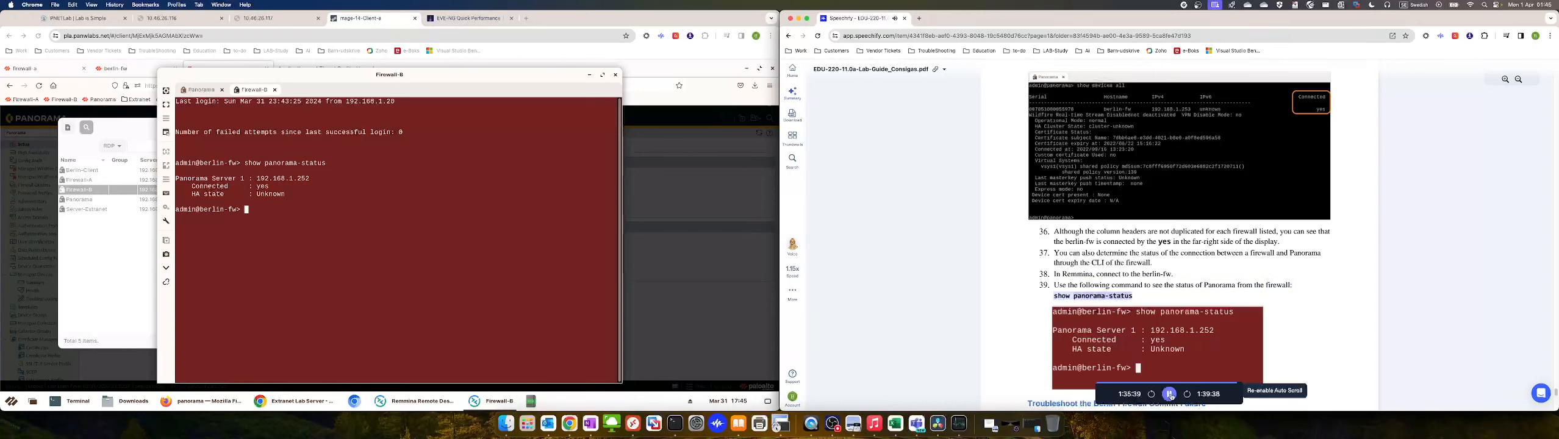
pyautogui.click(1286, 391)
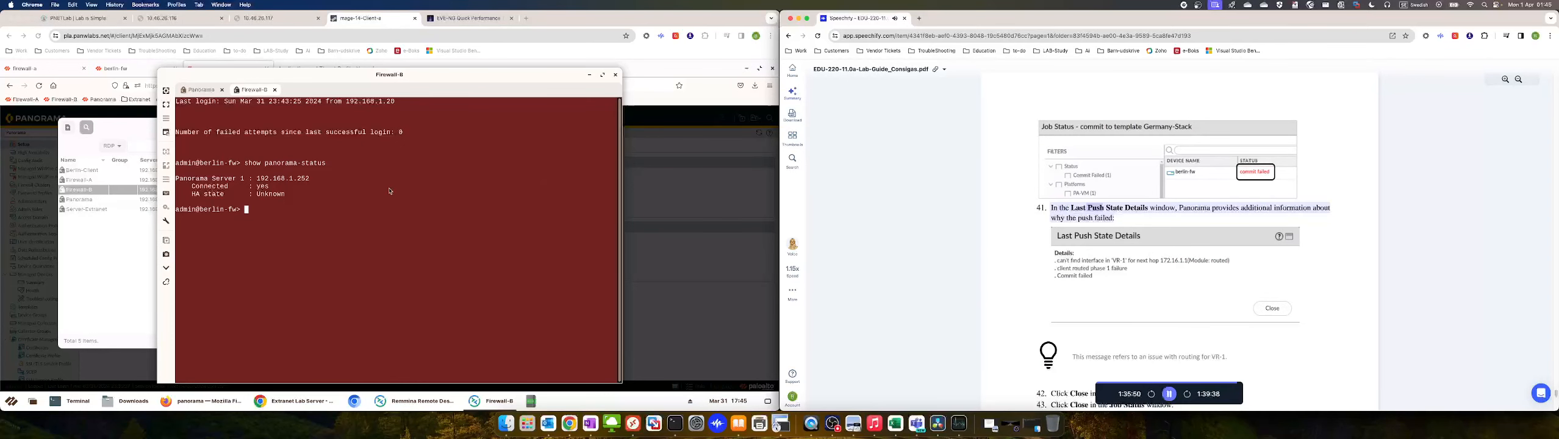
# Return to the Panorama web interface, review berlin-fw's last push state details, and close the details, job status and Task Manager windows
pyautogui.click(96, 225)
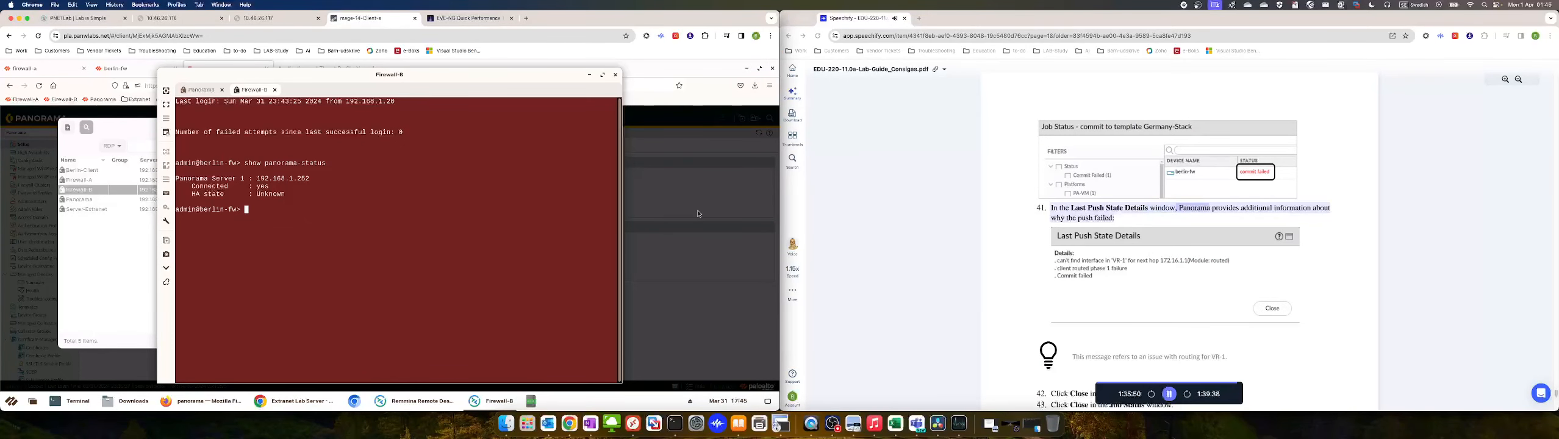
pyautogui.click(631, 235)
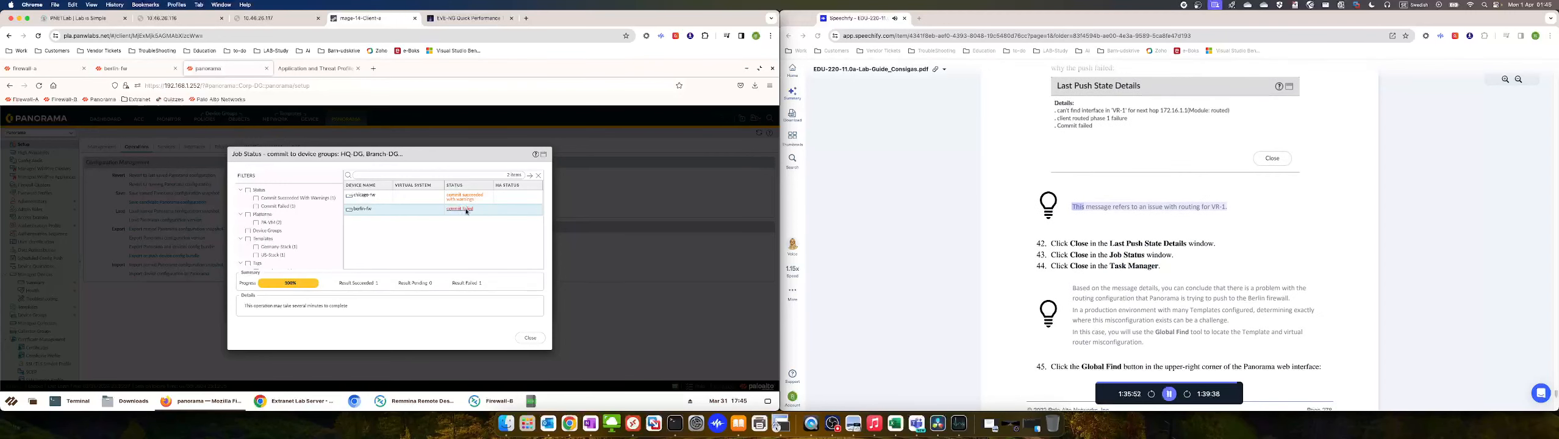
pyautogui.click(466, 210)
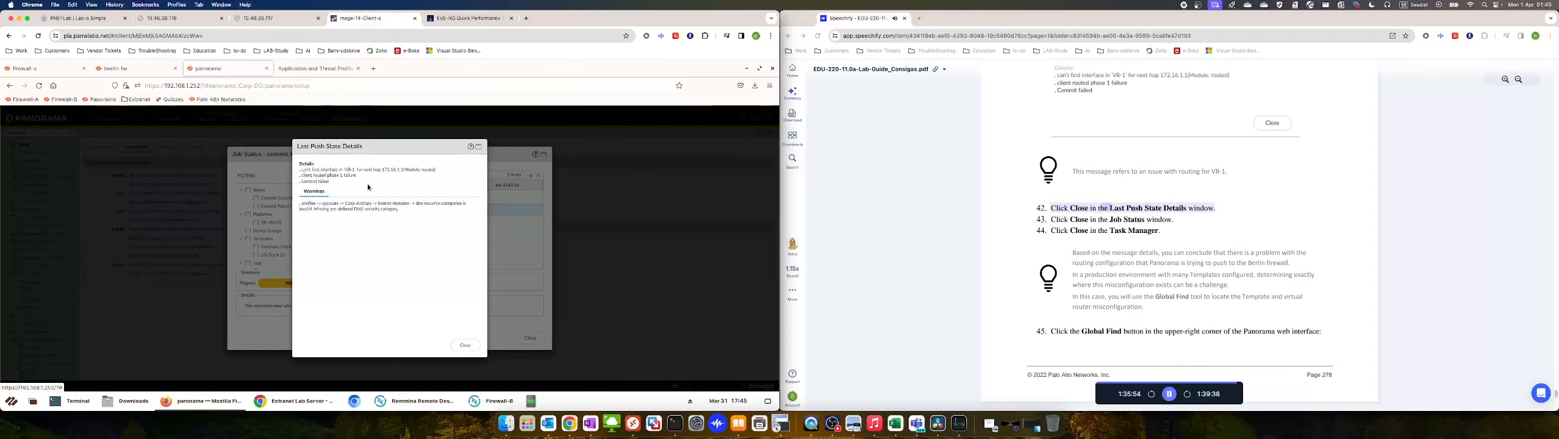
pyautogui.click(466, 346)
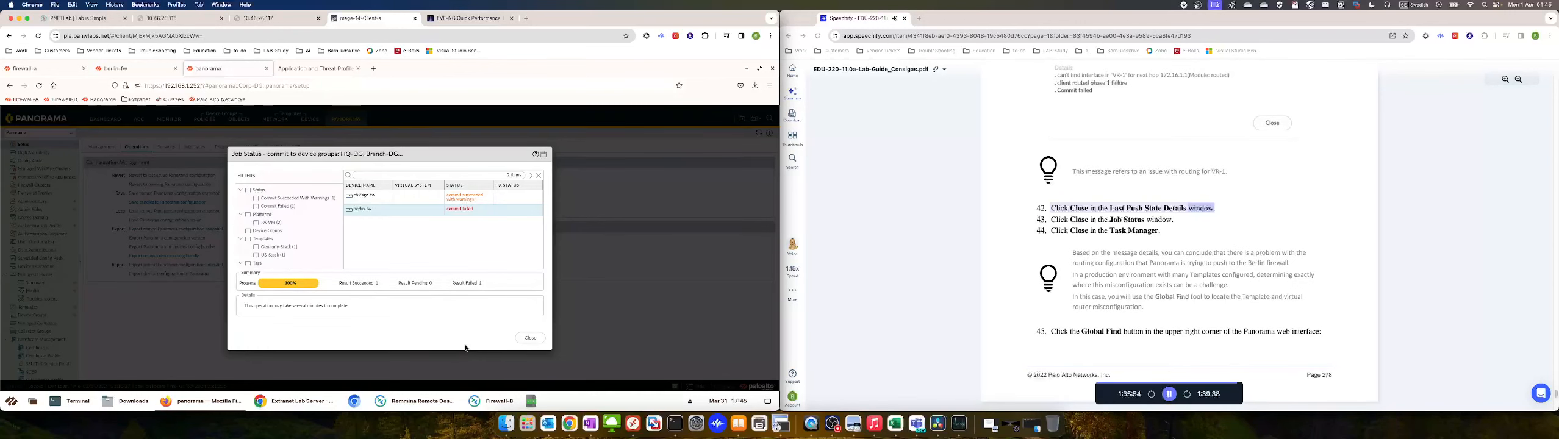
pyautogui.click(533, 340)
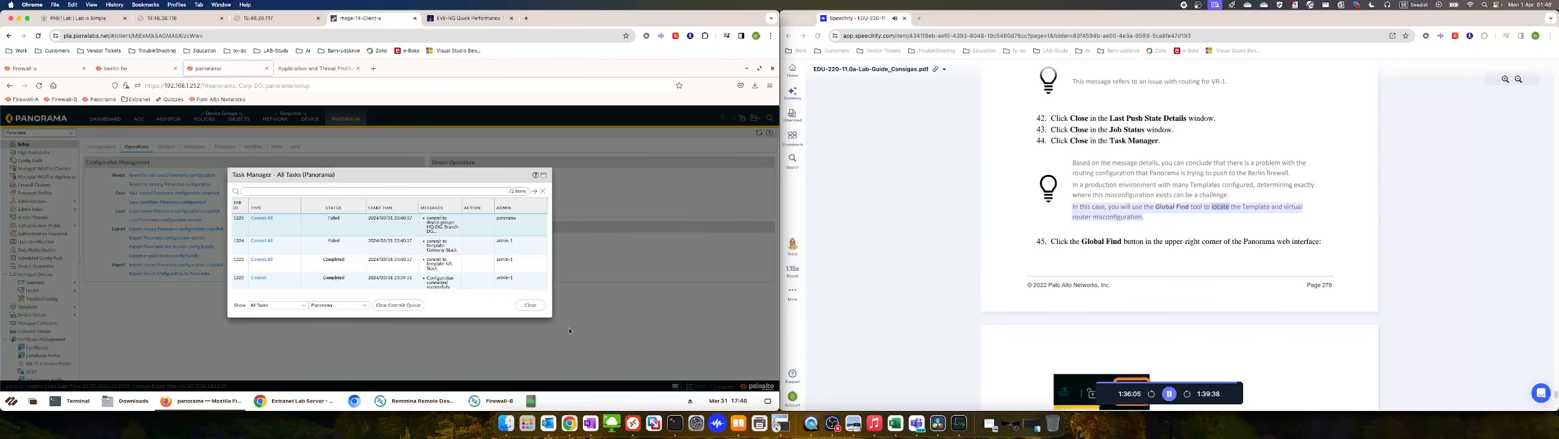
pyautogui.click(530, 305)
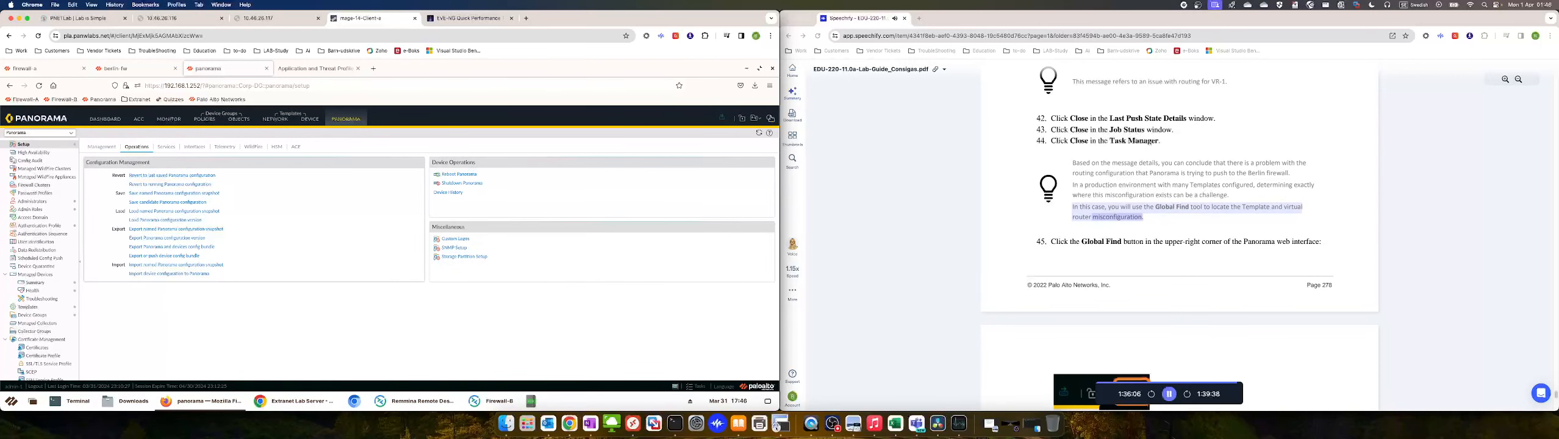
# Search the whole configuration for VR-1 with Global Find and expand the Template/Template Stack entry
pyautogui.click(770, 118)
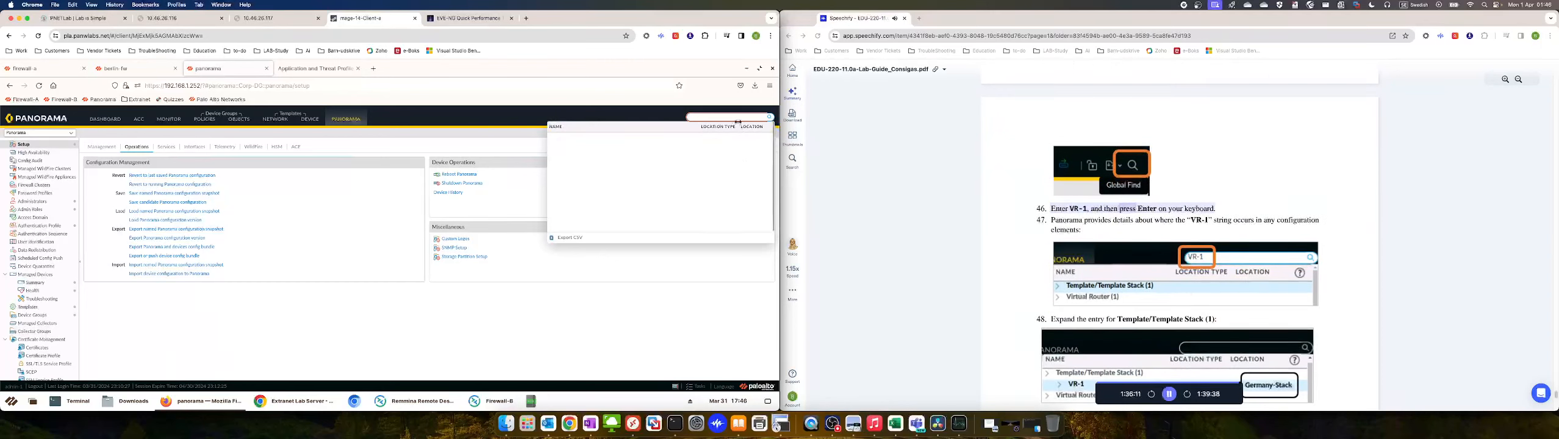
pyautogui.write('VR-1')
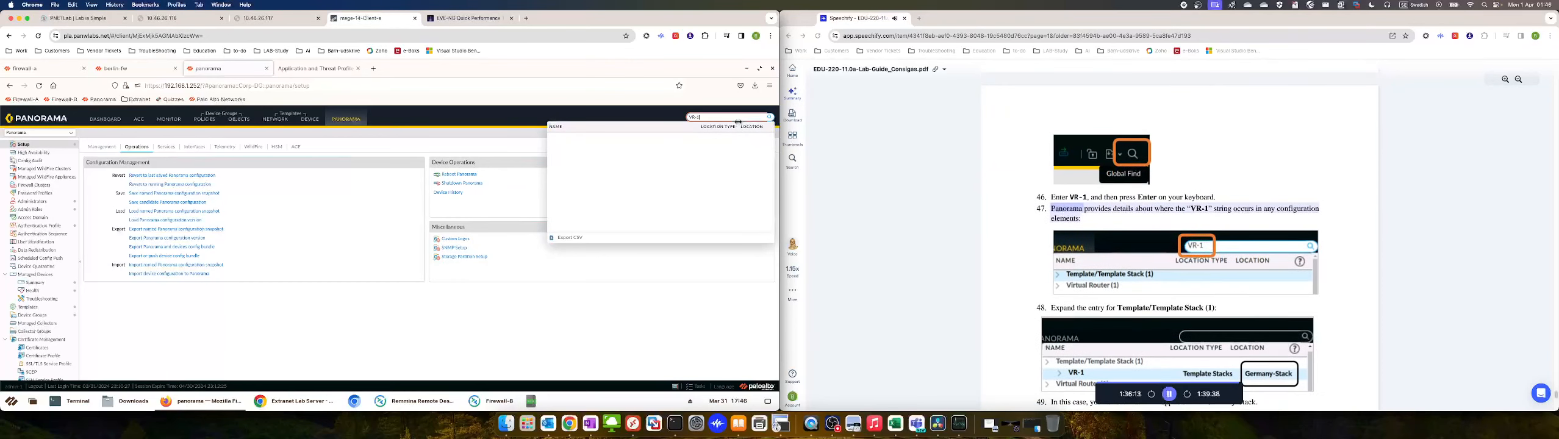
pyautogui.press('Return')
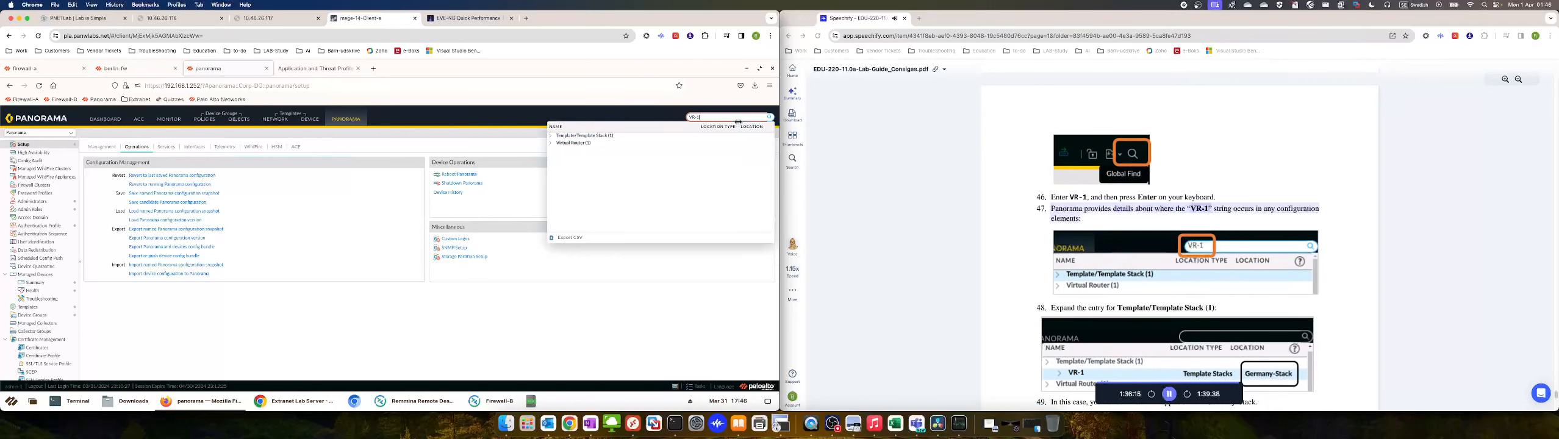
pyautogui.click(704, 160)
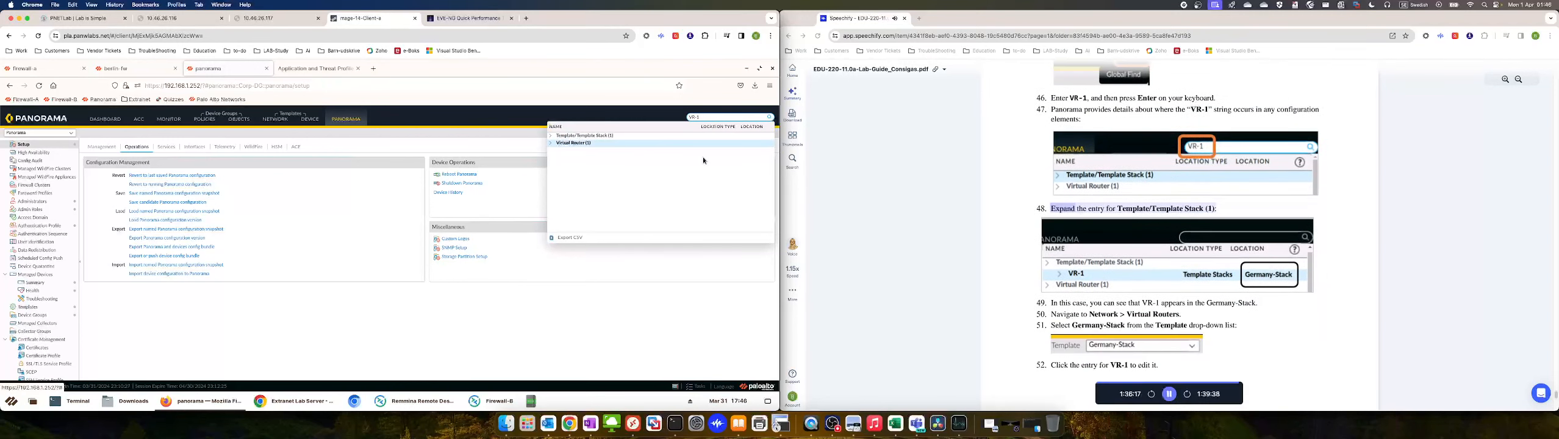
pyautogui.click(551, 136)
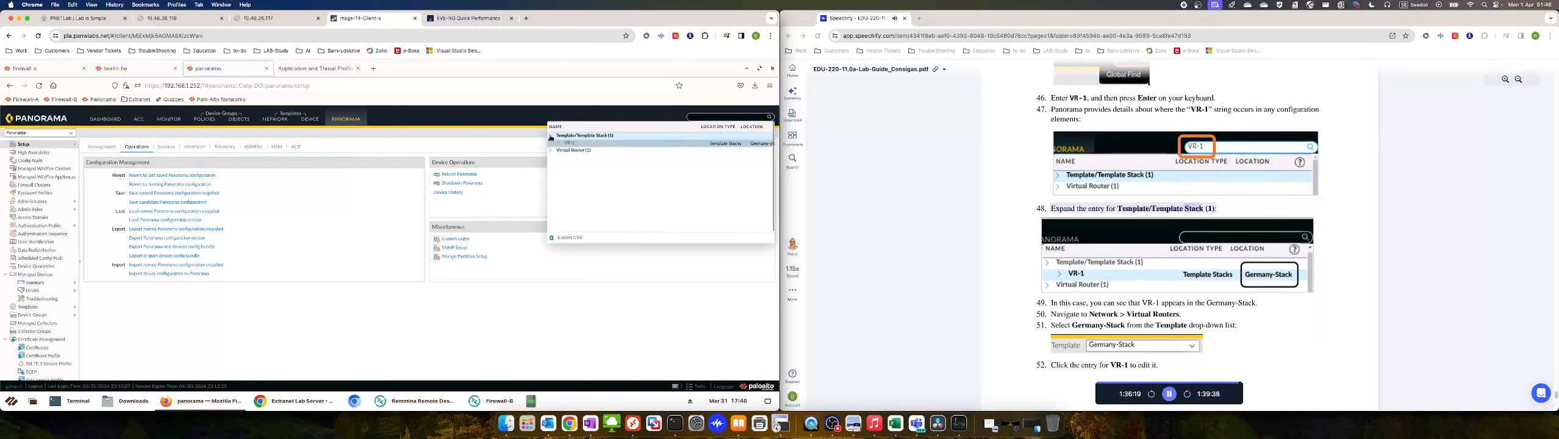
# Open the VR-1 search result under Template/Template Stack and pause the lab guide's read-aloud
pyautogui.moveTo(560, 147)
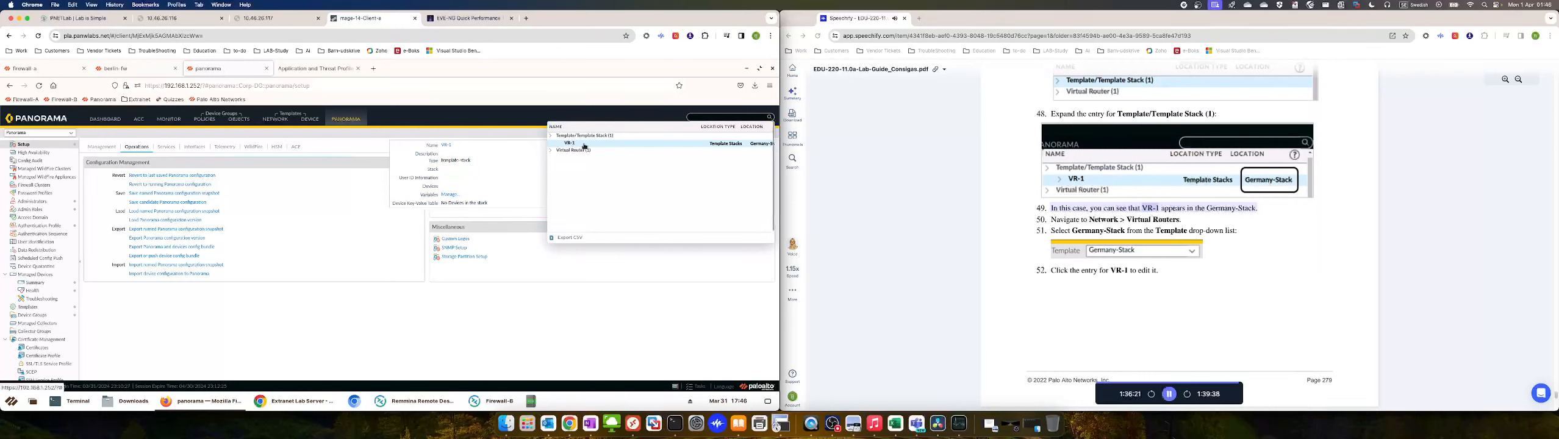
pyautogui.click(683, 144)
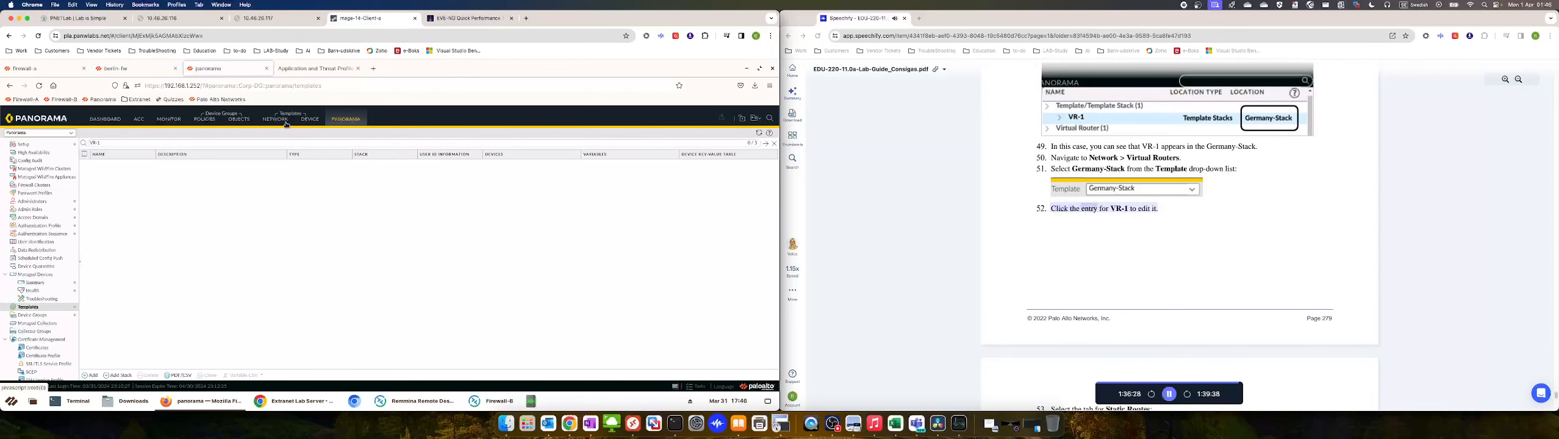
pyautogui.click(1171, 397)
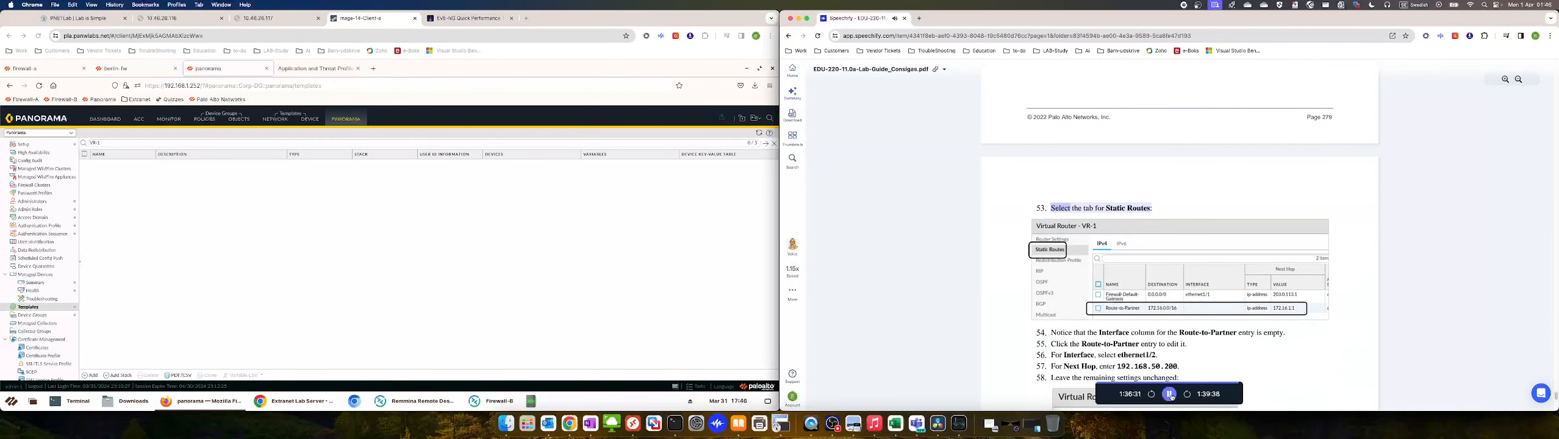
pyautogui.scroll(3, 1031, 317)
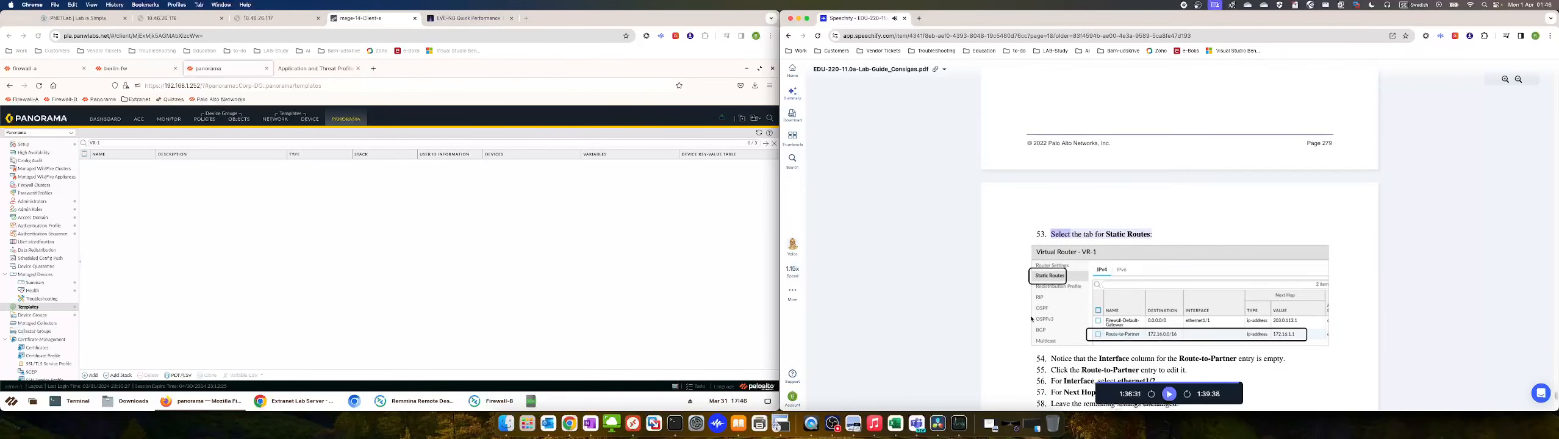
# Reopen the Global Find results for VR-1, expand the Virtual Router entry and open its VR-1 result
pyautogui.click(496, 173)
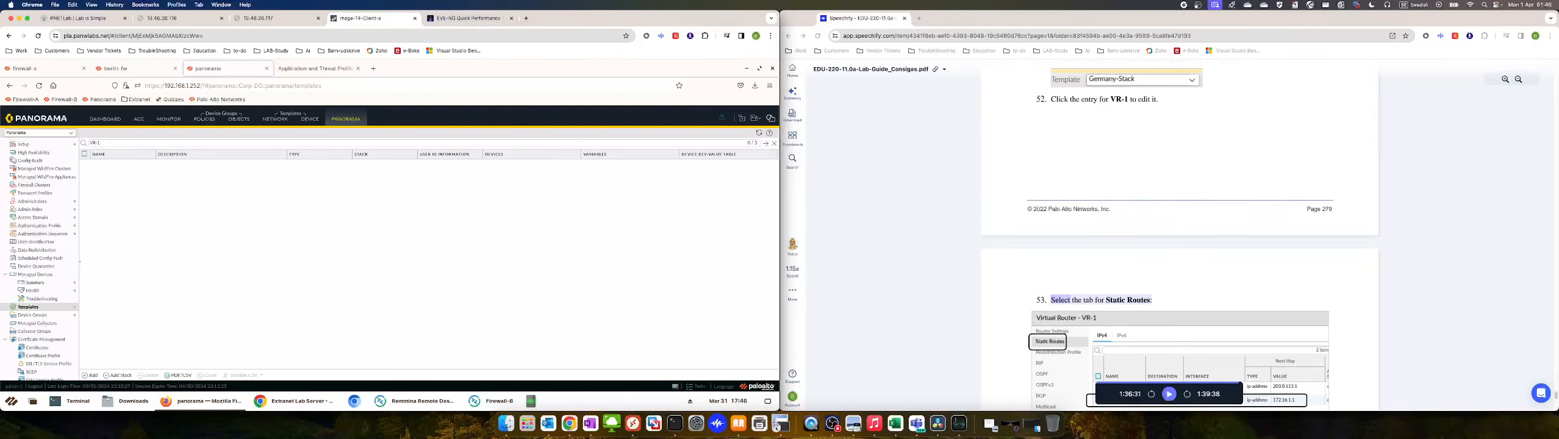
pyautogui.click(771, 119)
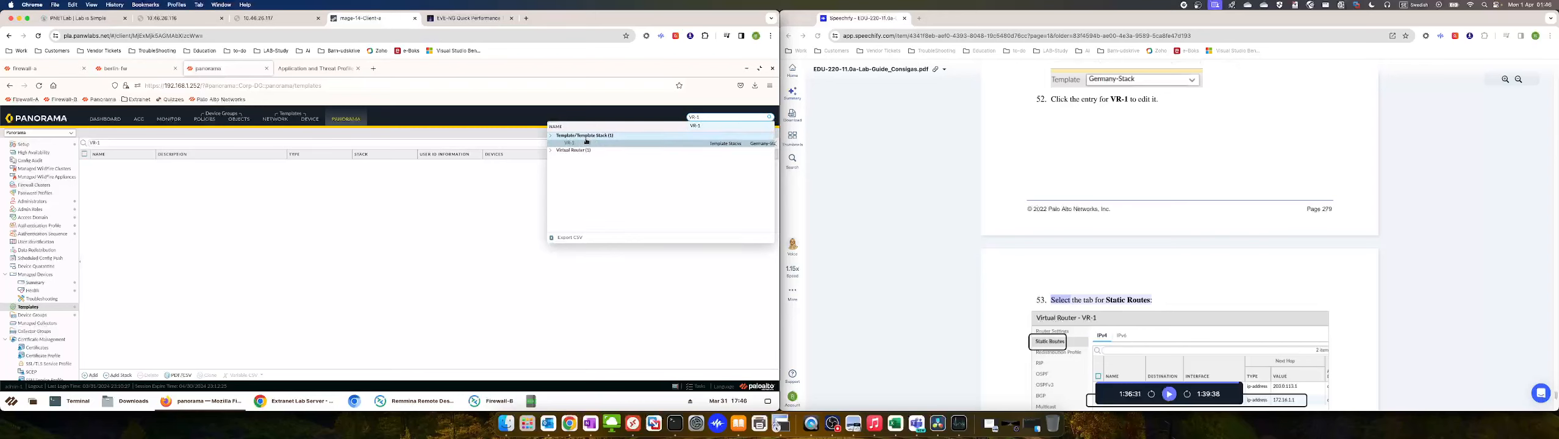
pyautogui.click(579, 150)
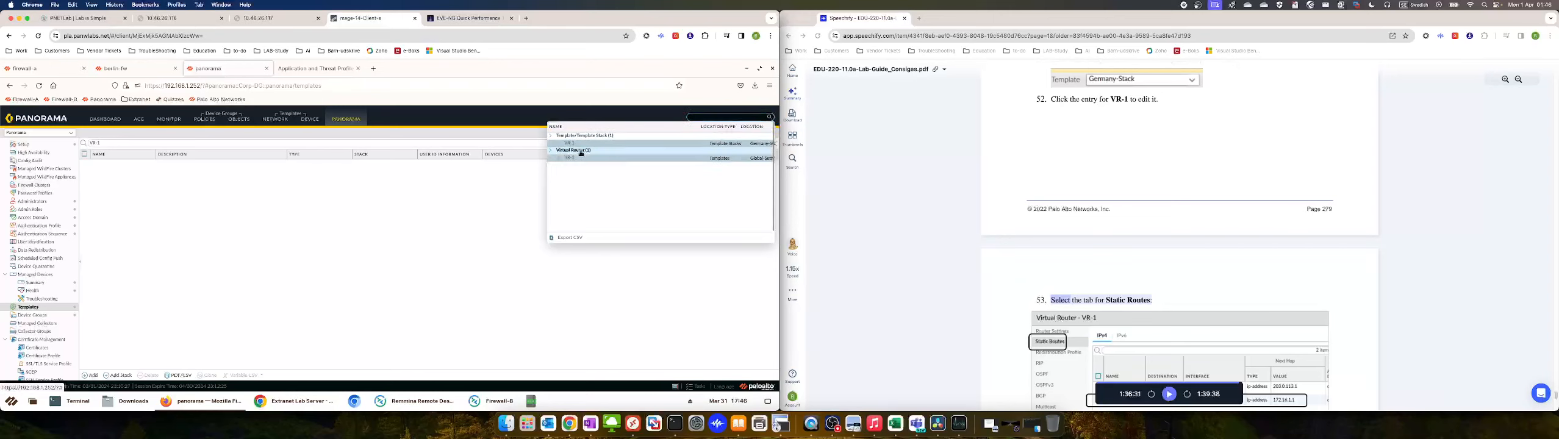
pyautogui.click(583, 159)
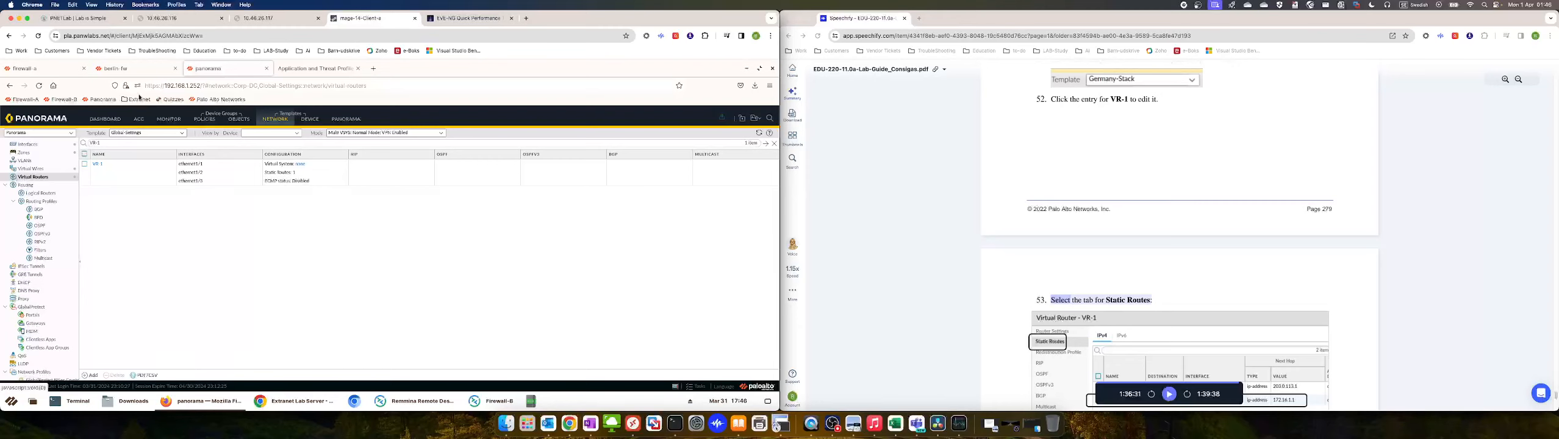
# Switch the template on the Virtual Routers page to Germany-Stack, checking it against the lab guide's steps 49 to 52
pyautogui.click(182, 133)
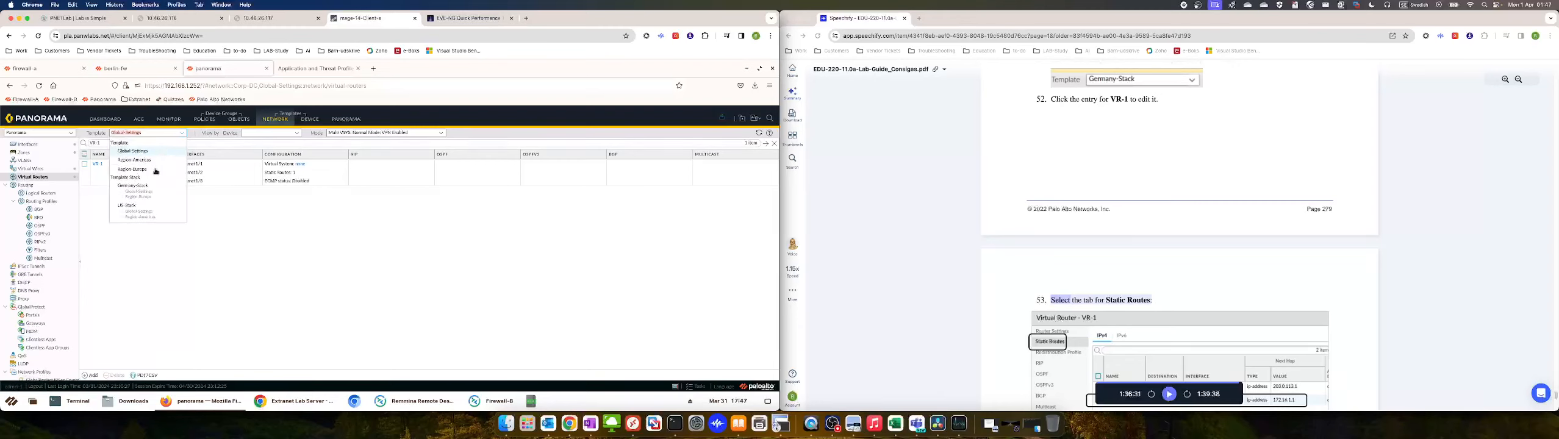
pyautogui.click(143, 190)
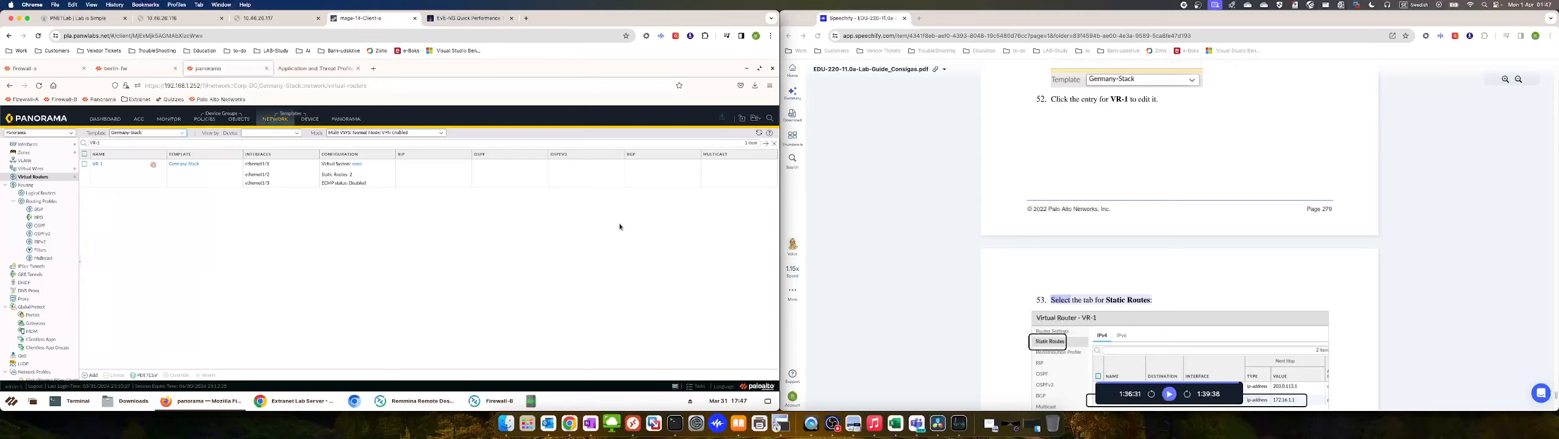
pyautogui.scroll(-3, 1218, 269)
pyautogui.scroll(3, 1218, 269)
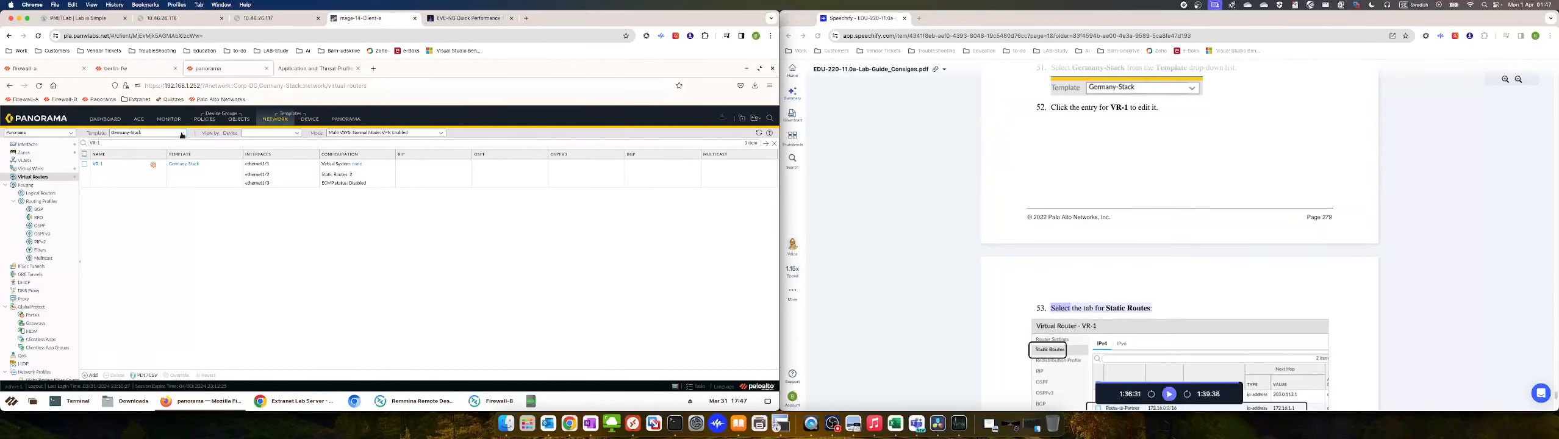
pyautogui.scroll(1, 960, 245)
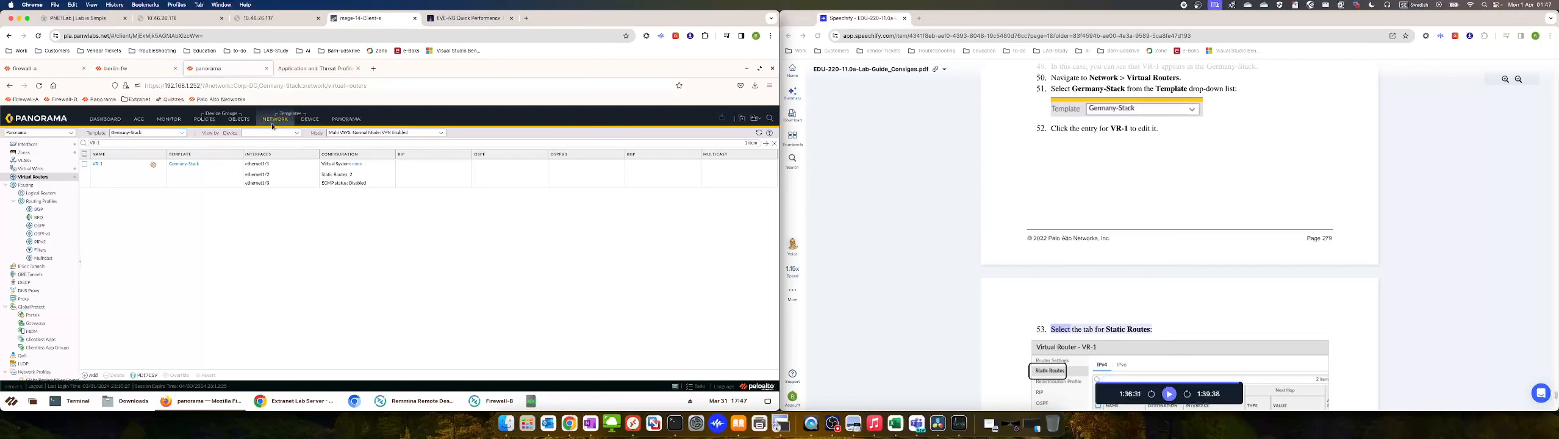
pyautogui.click(51, 177)
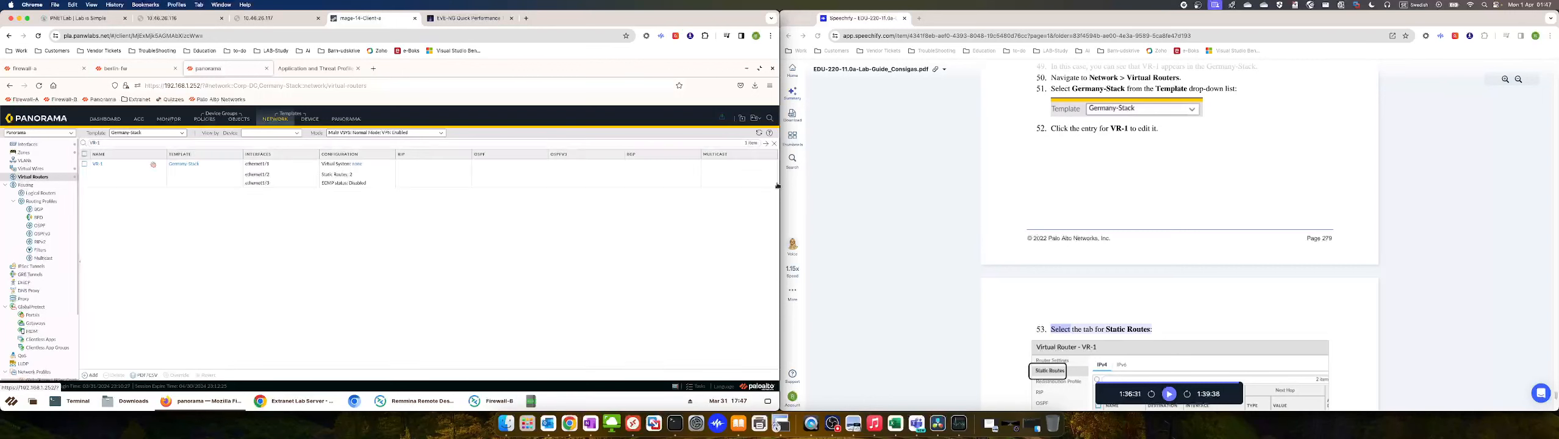
pyautogui.scroll(-10, 1124, 258)
pyautogui.scroll(8, 1124, 257)
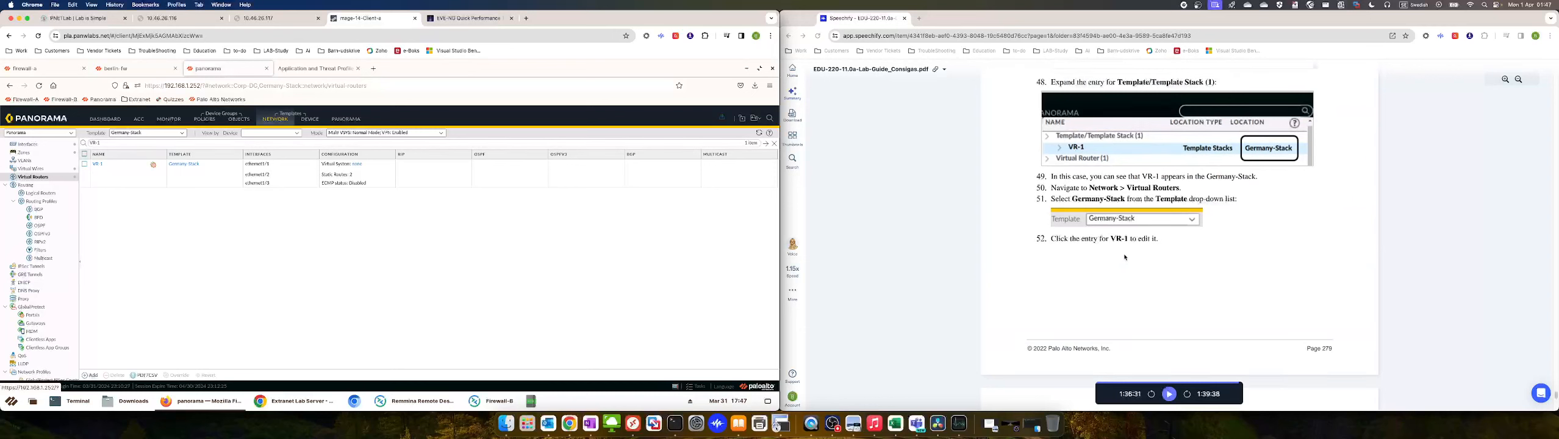
pyautogui.scroll(-3, 1110, 261)
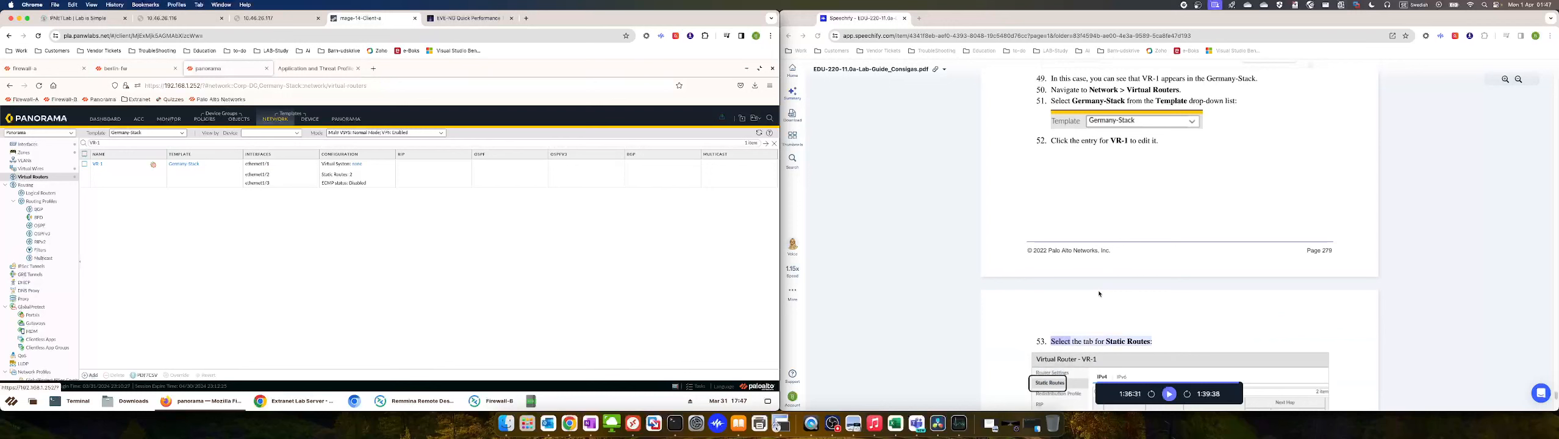
# Open the VR-1 virtual router for editing and resume the lab guide's read-aloud at step 53 with auto scroll re-enabled
pyautogui.click(98, 165)
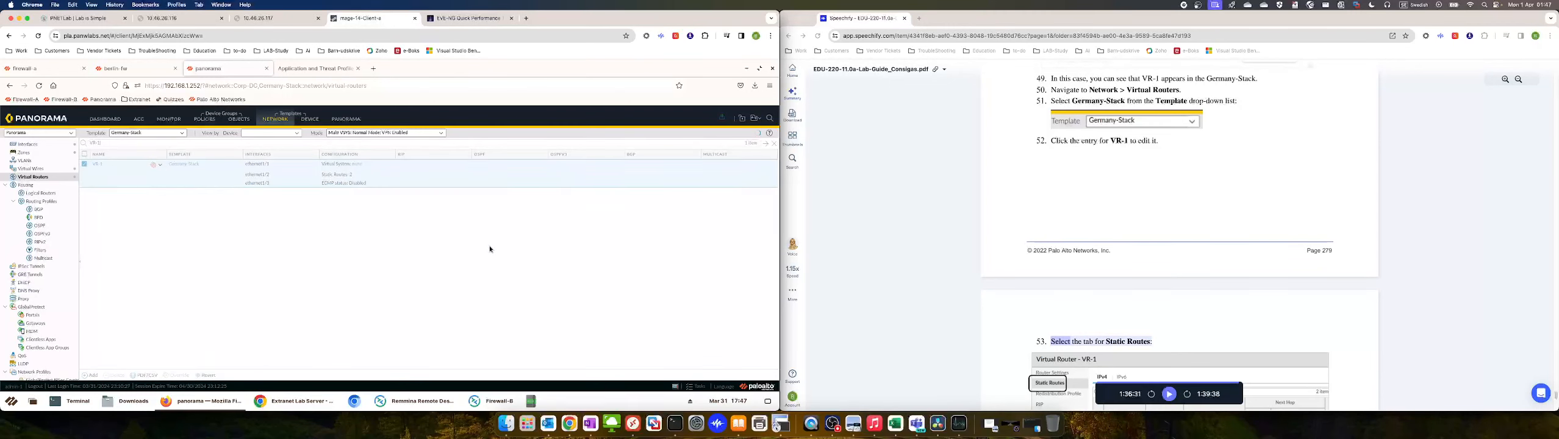
pyautogui.scroll(-5, 1096, 291)
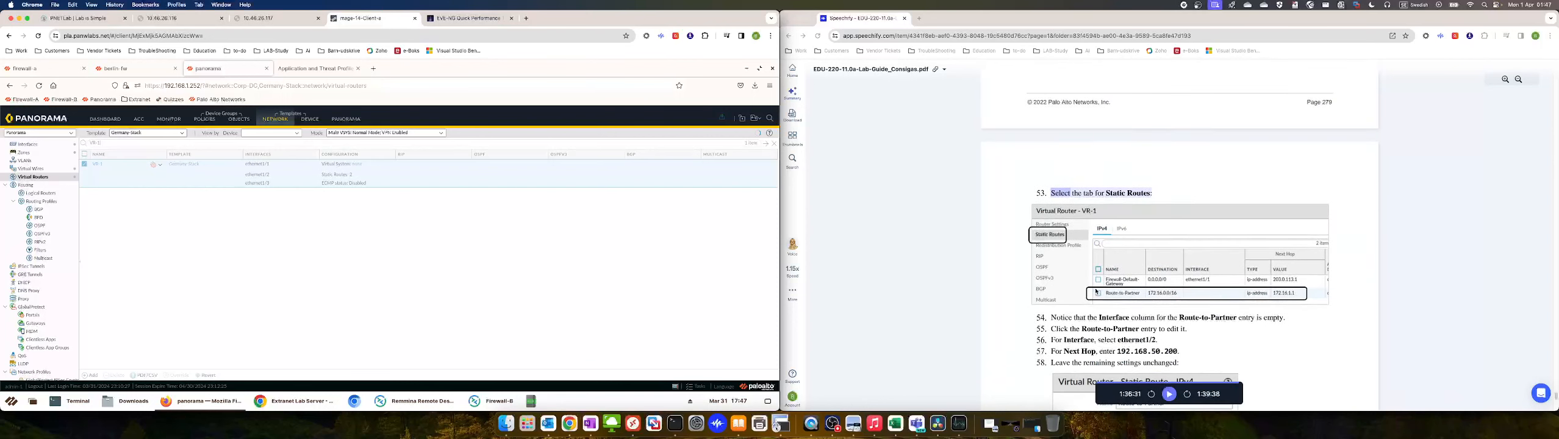
pyautogui.click(1112, 227)
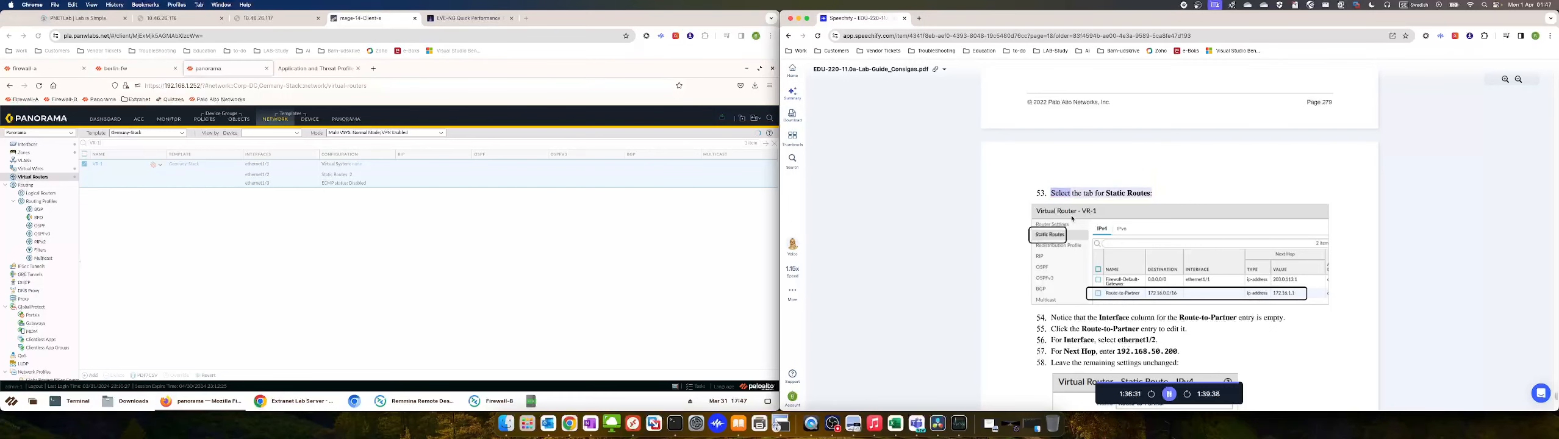
pyautogui.scroll(3, 1102, 273)
pyautogui.scroll(1, 1102, 274)
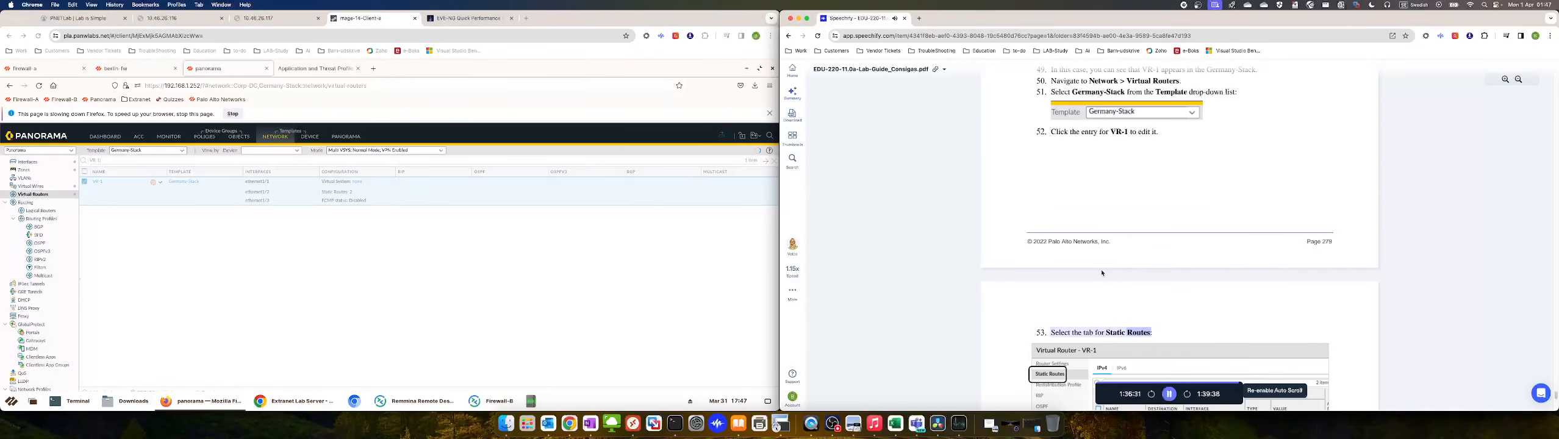
pyautogui.click(1281, 391)
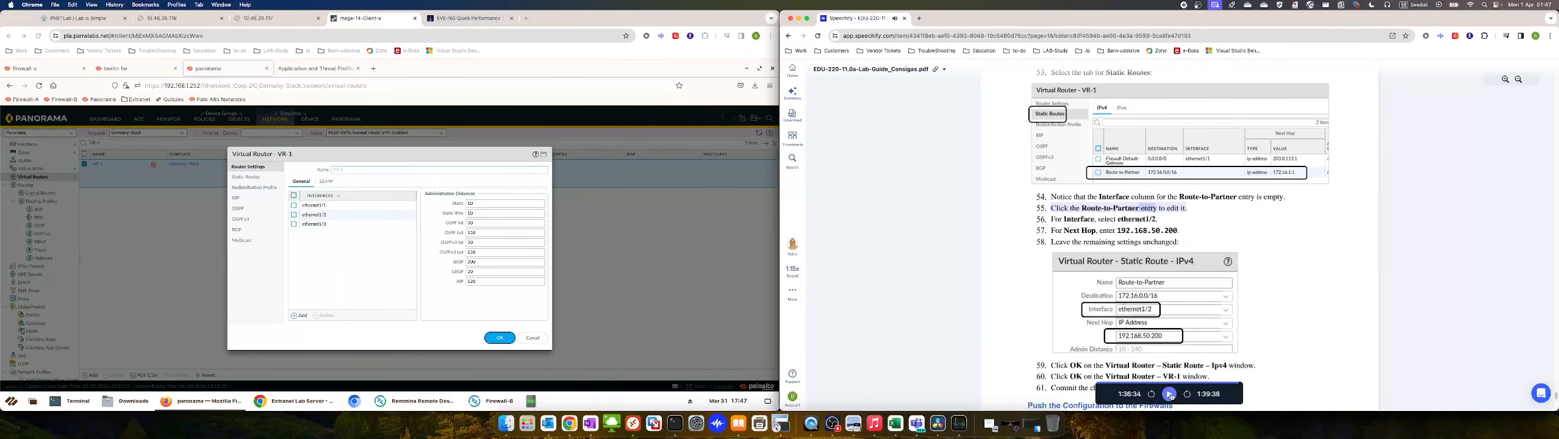
# Display VR-1's IPv4 static routes and maximize the virtual router window to see all columns
pyautogui.click(268, 170)
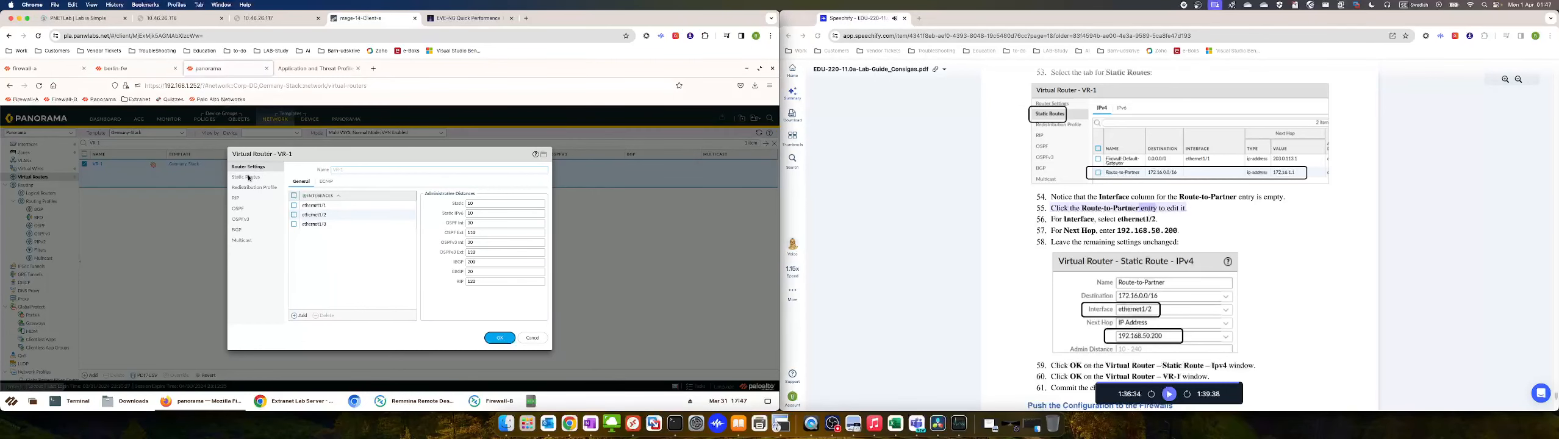
pyautogui.click(248, 177)
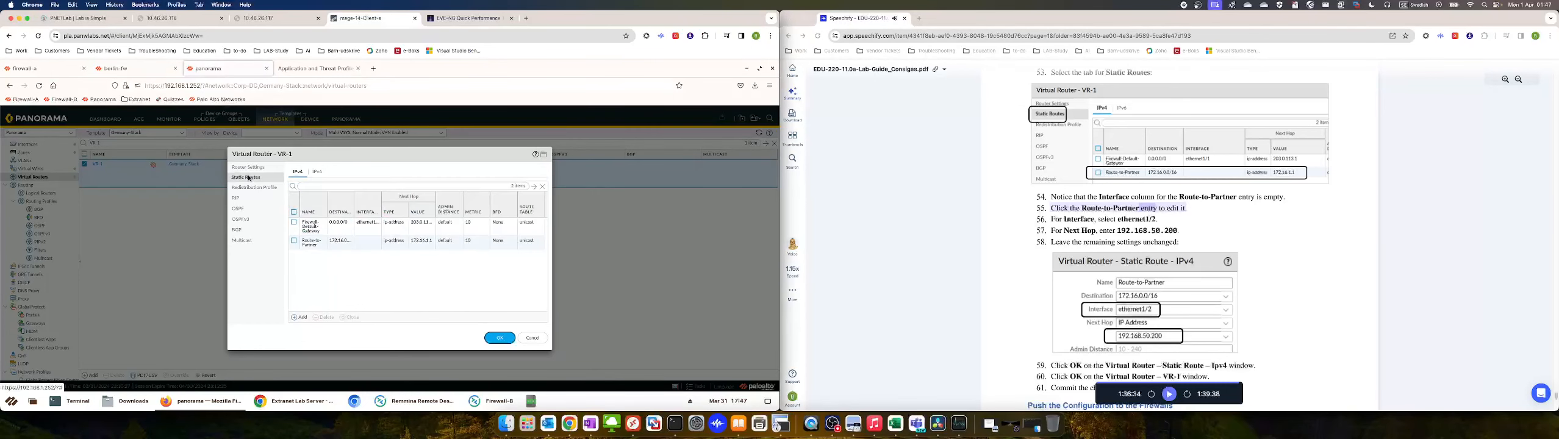
pyautogui.click(543, 155)
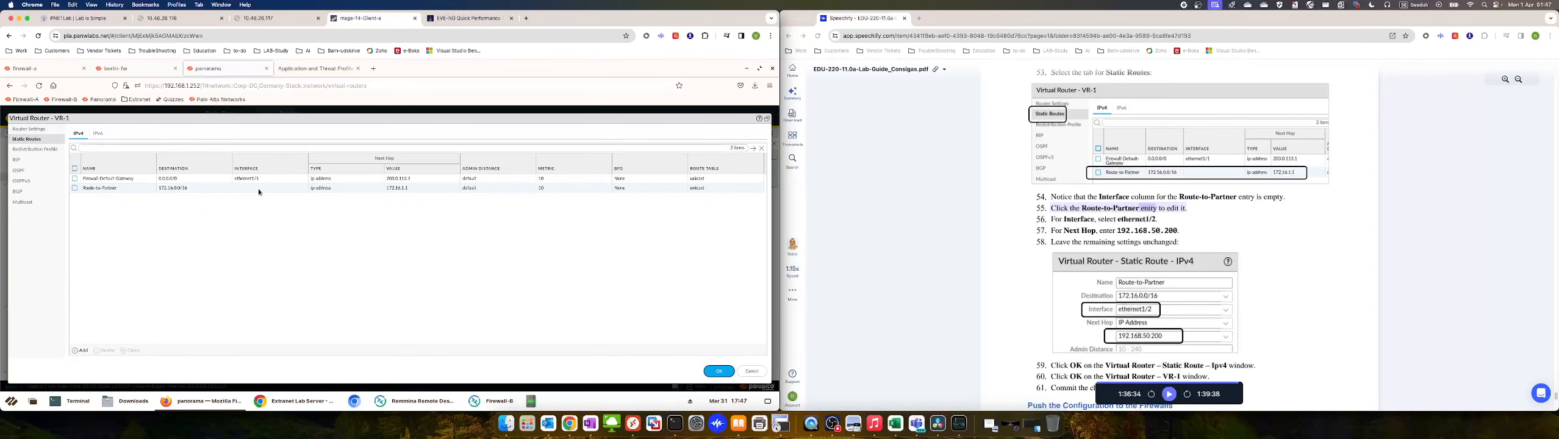
# Edit the Route-to-Partner static route, setting its interface to ethernet1/2 and its next hop IP address to 192.168.50.200
pyautogui.click(104, 189)
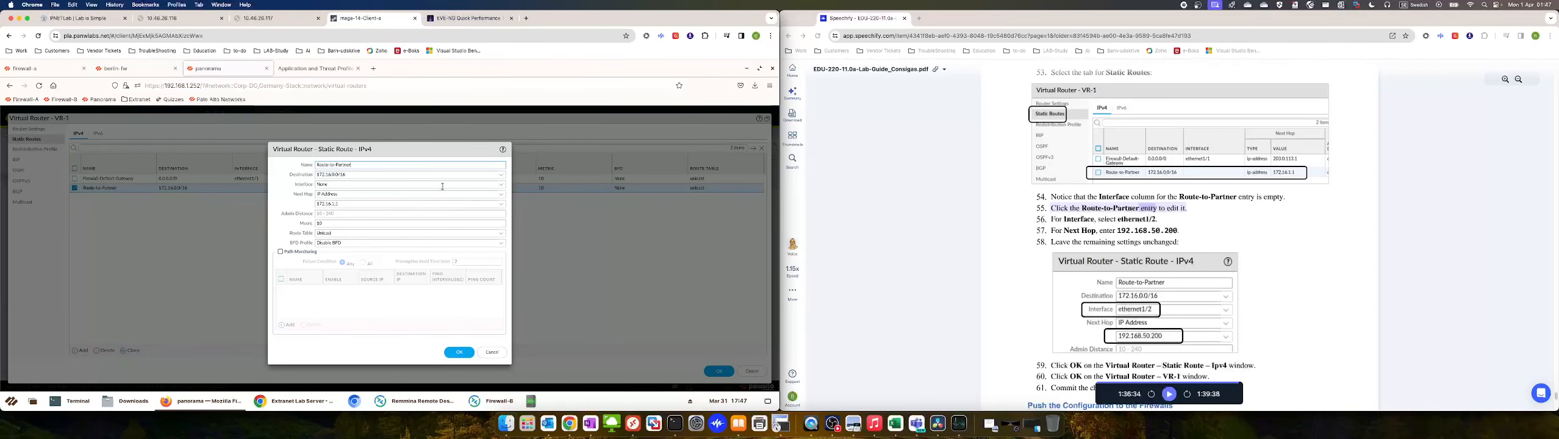
pyautogui.click(500, 186)
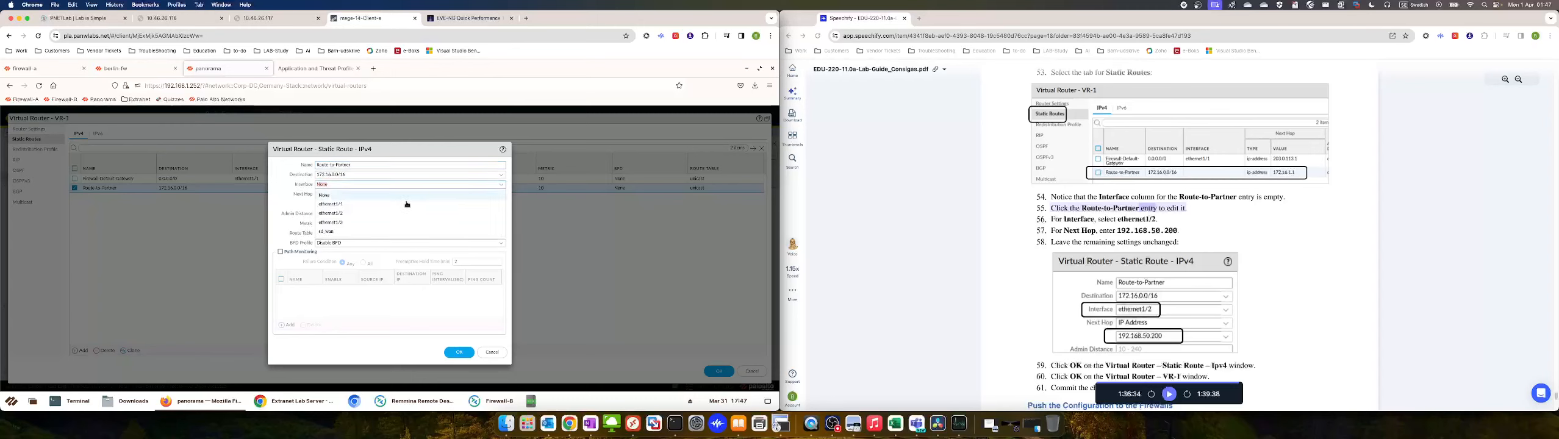
pyautogui.click(332, 213)
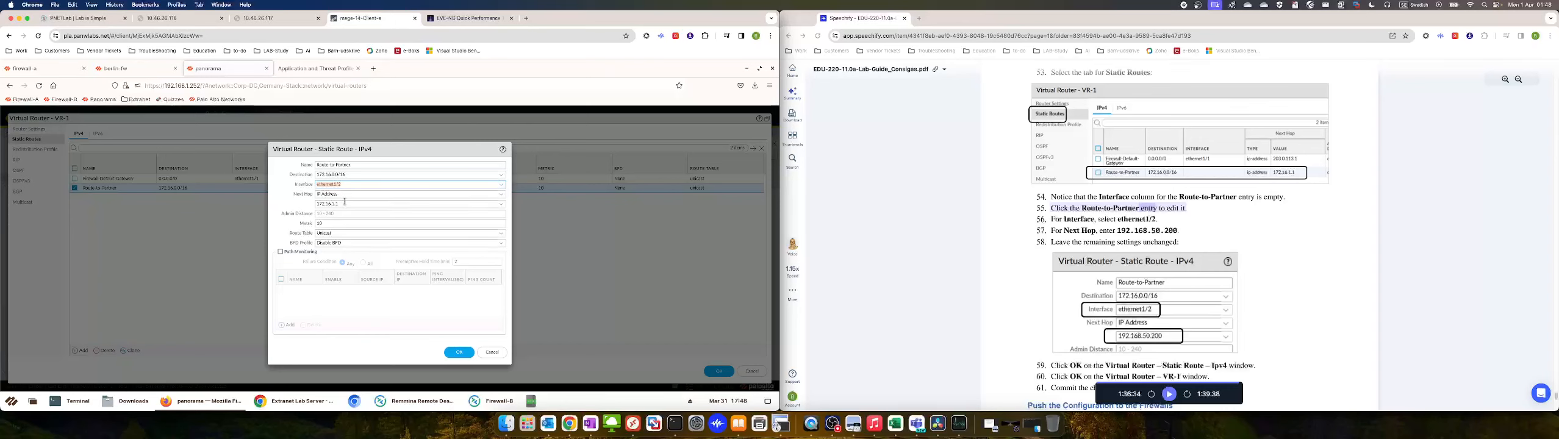
pyautogui.click(502, 205)
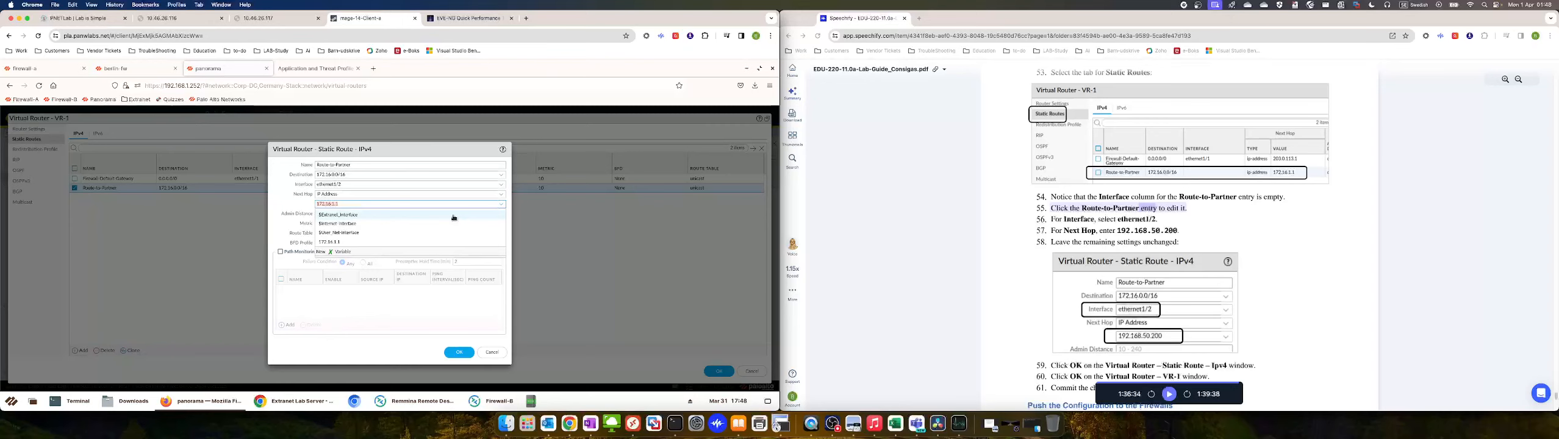
pyautogui.click(345, 201)
pyautogui.write('12')
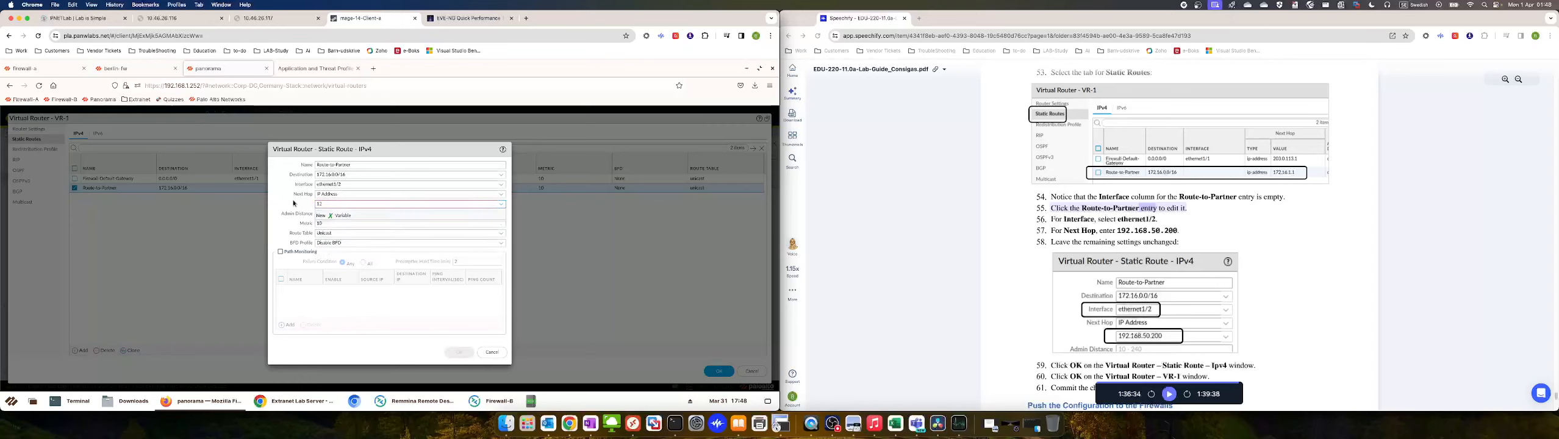
pyautogui.write('92.168.50.200')
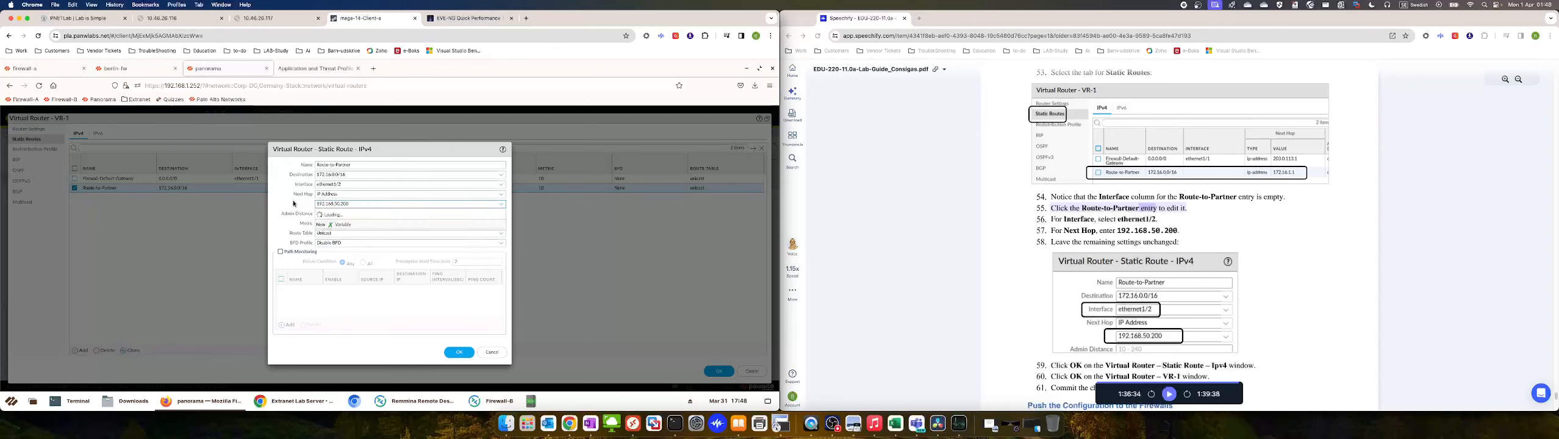
pyautogui.click(317, 223)
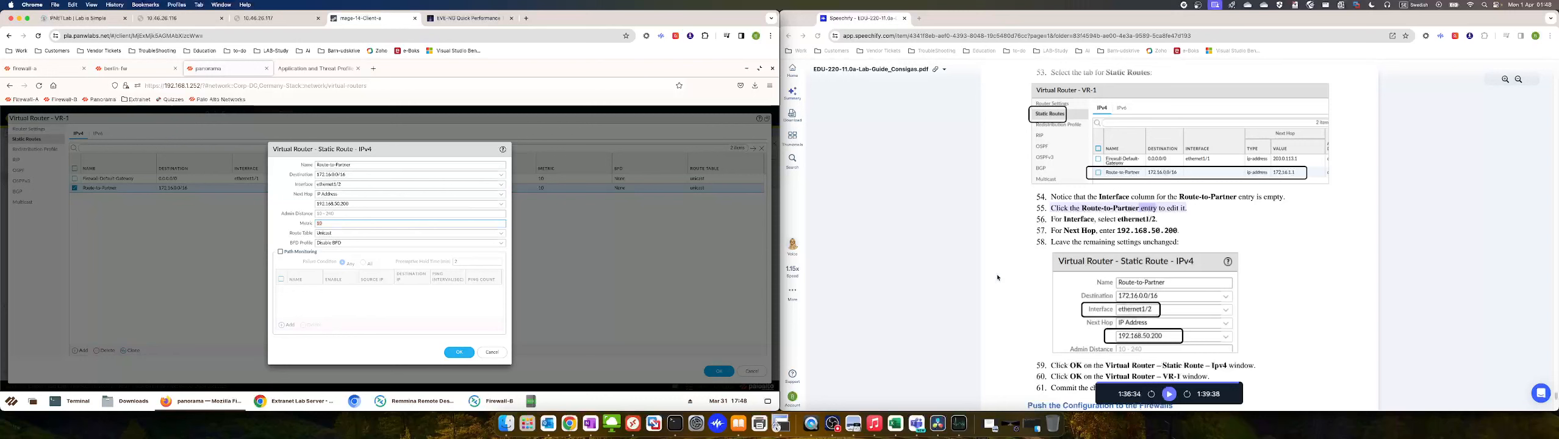
# Resume the lab guide's read-aloud and accept the changes to the Route-to-Partner route and the VR-1 virtual router
pyautogui.click(1169, 395)
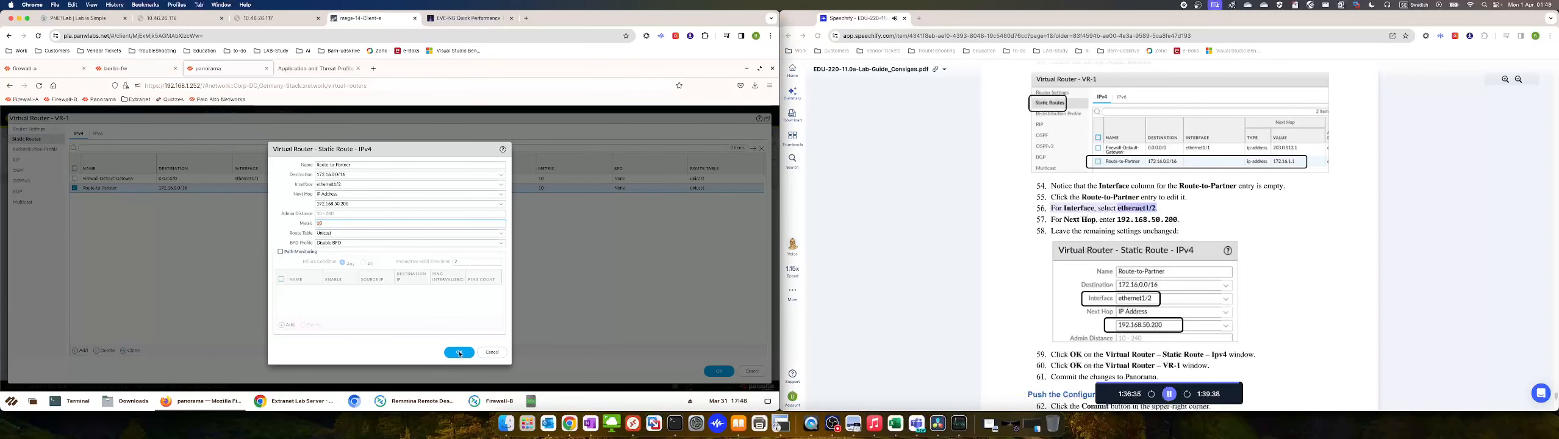
pyautogui.click(458, 352)
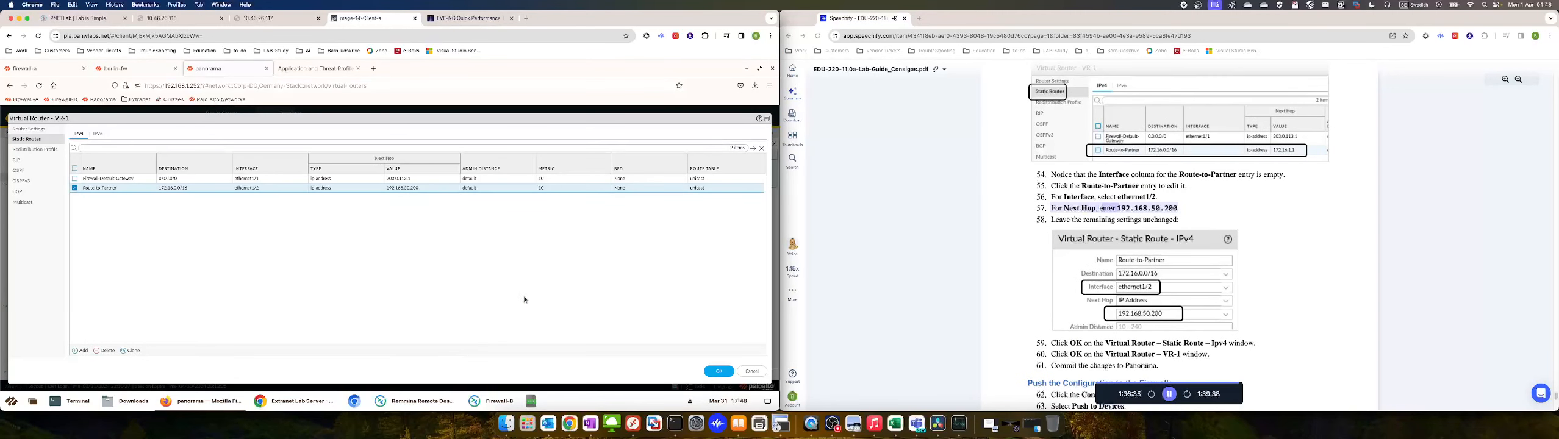
pyautogui.click(720, 371)
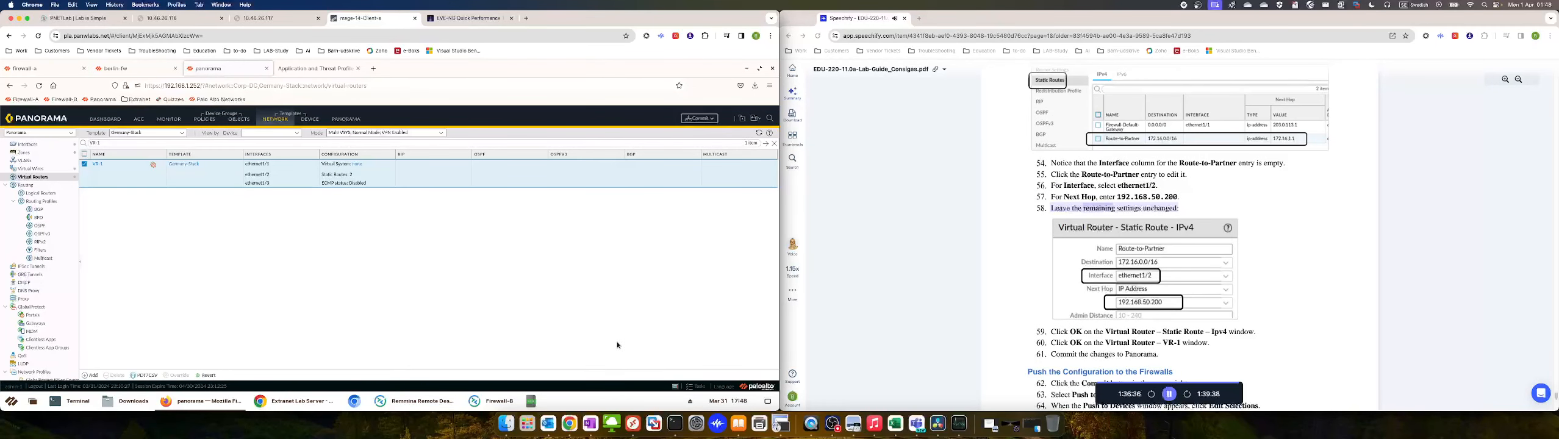
# Commit the changes to Panorama and close the commit status window
pyautogui.click(508, 348)
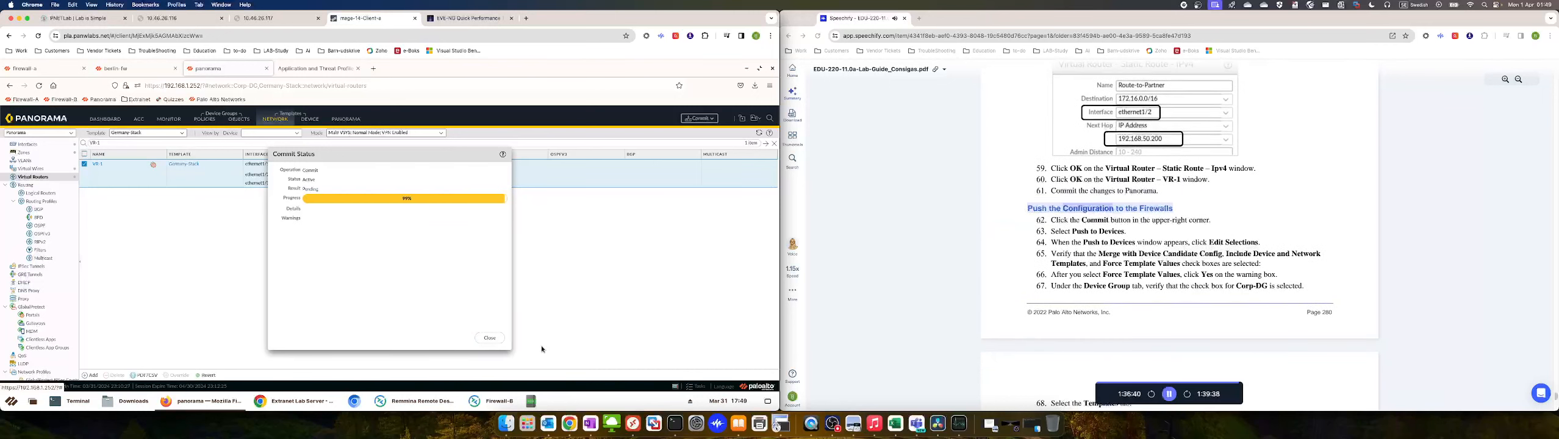
pyautogui.click(490, 338)
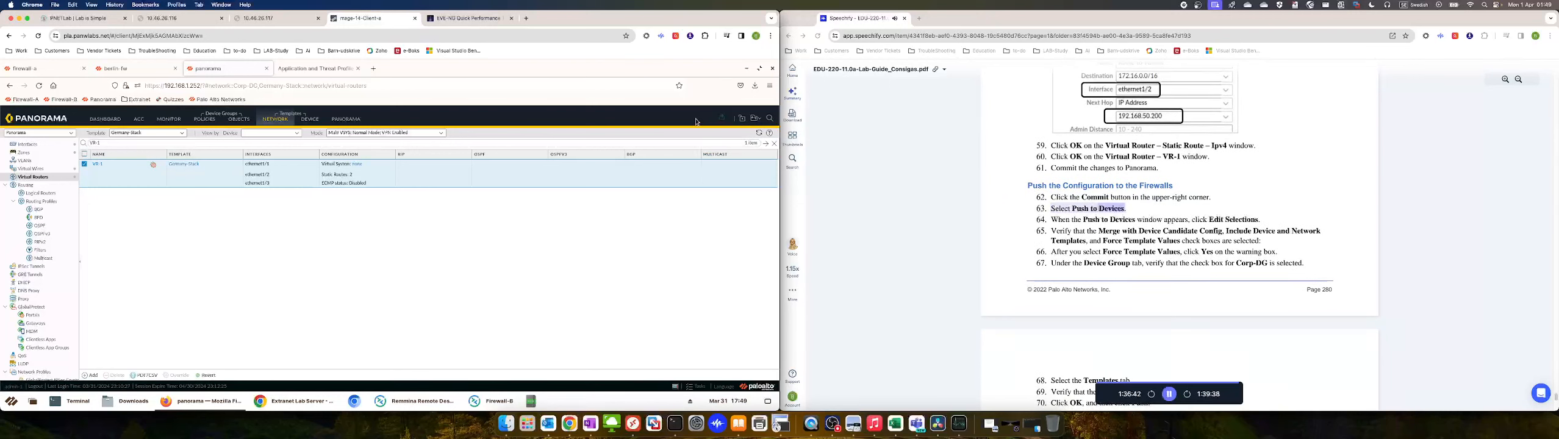
# Start a push to devices and edit its selections, enabling Force Template Values and accepting the warning
pyautogui.click(722, 118)
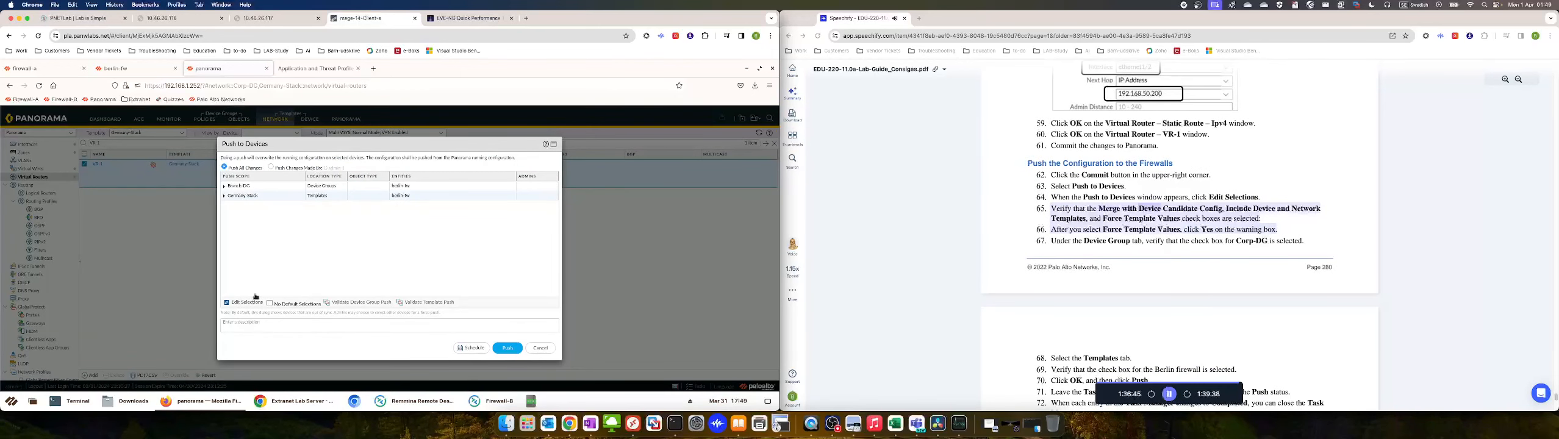
pyautogui.click(244, 302)
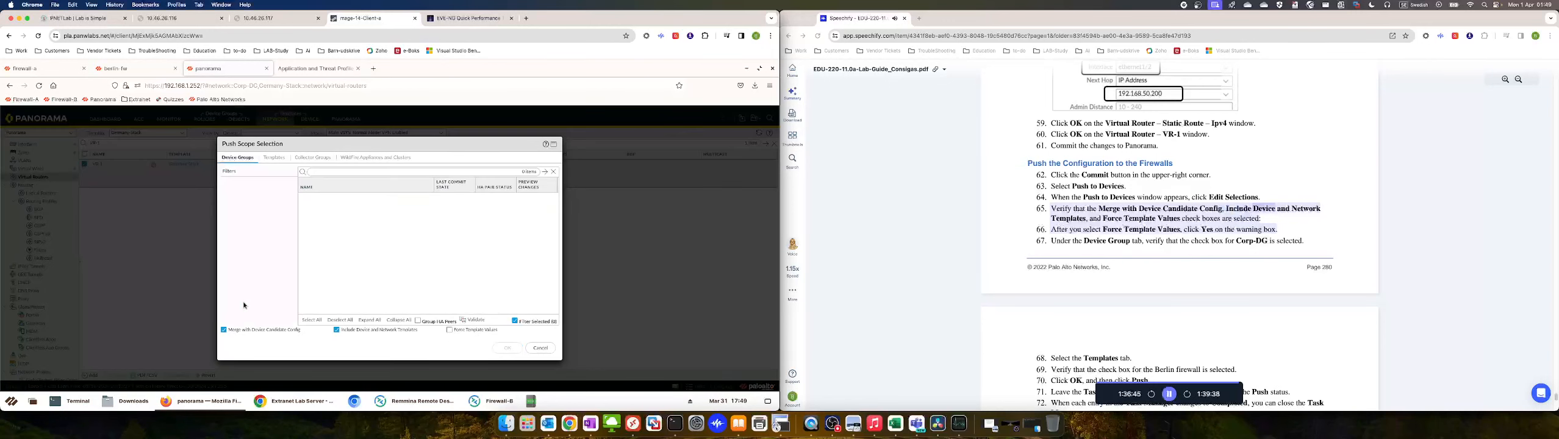
pyautogui.click(451, 331)
pyautogui.click(374, 272)
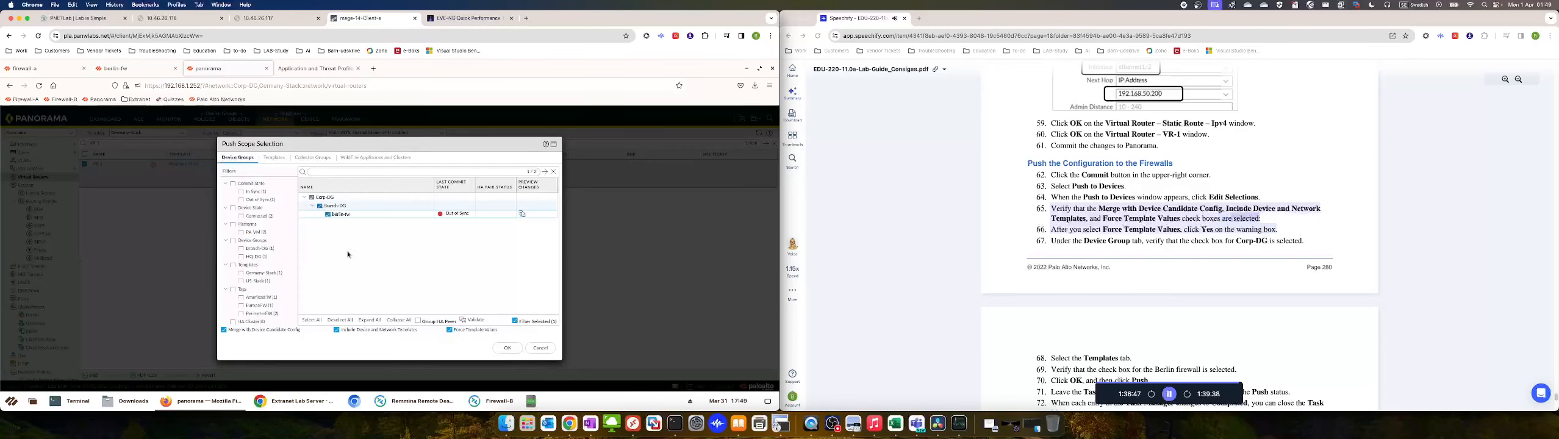
# Check the Berlin firewall's selection under Germany-Stack in the template scope, accept the scope and push the configuration
pyautogui.click(275, 158)
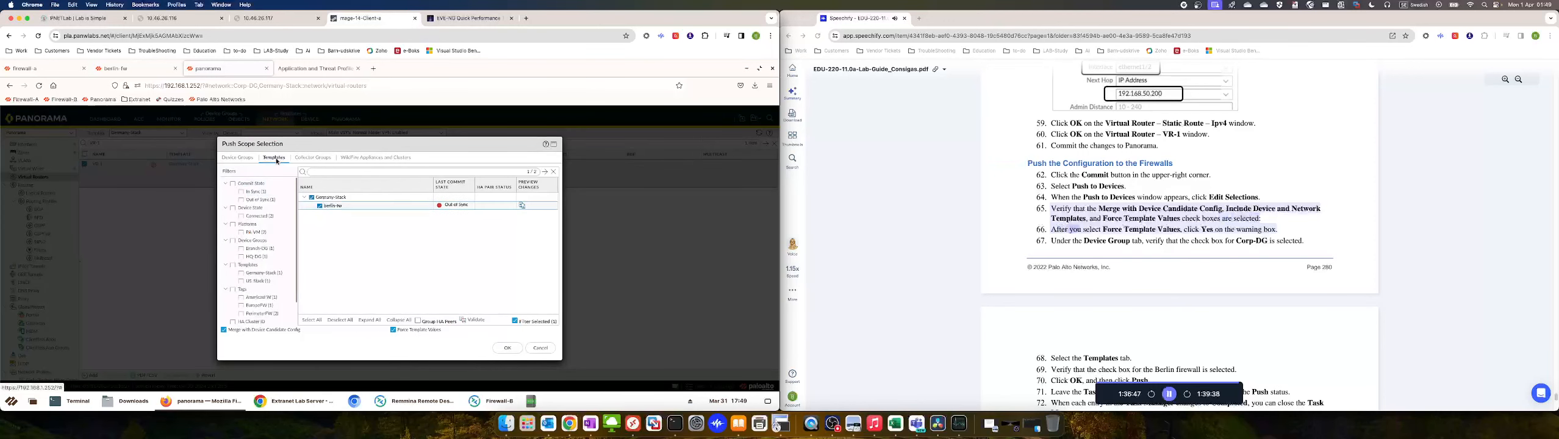
pyautogui.click(507, 348)
pyautogui.click(502, 348)
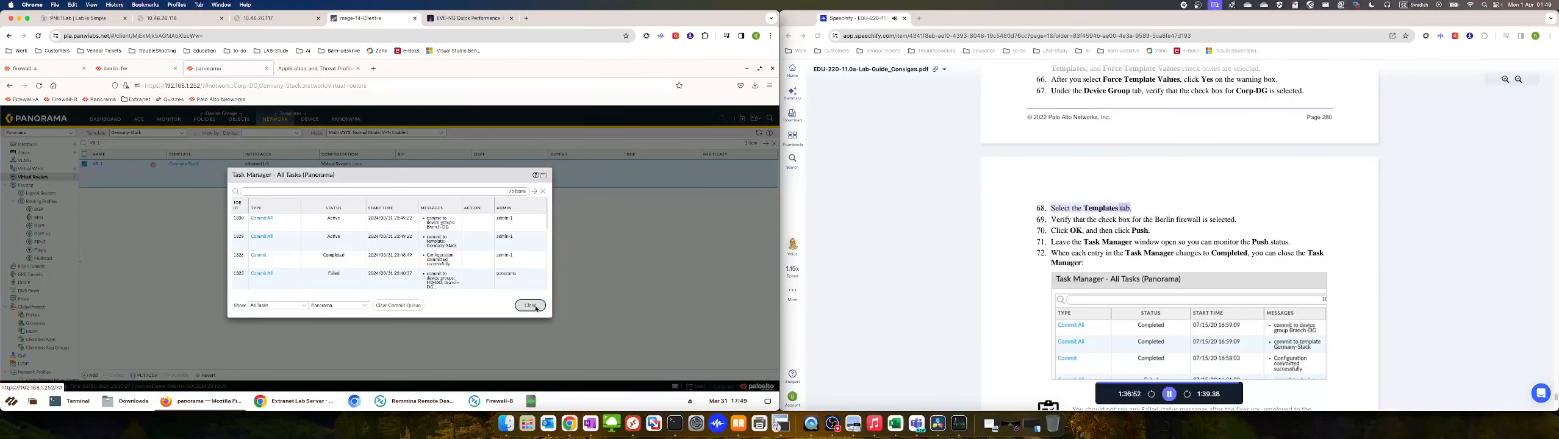
# Close the task list, reopen it to check the push job status, and close it again
pyautogui.click(530, 306)
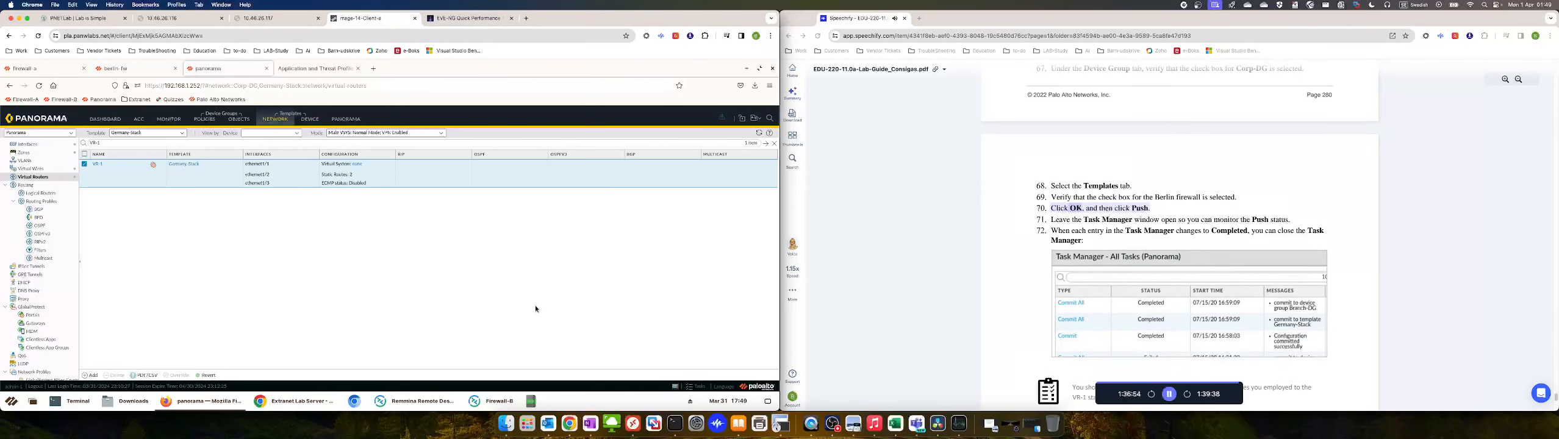
pyautogui.click(699, 387)
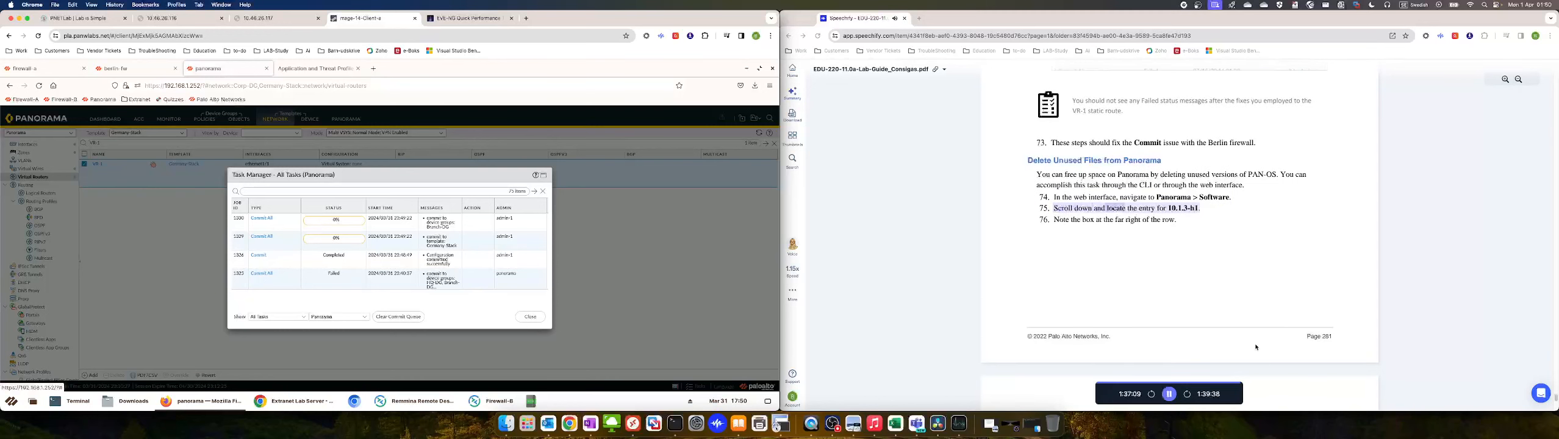
pyautogui.click(534, 320)
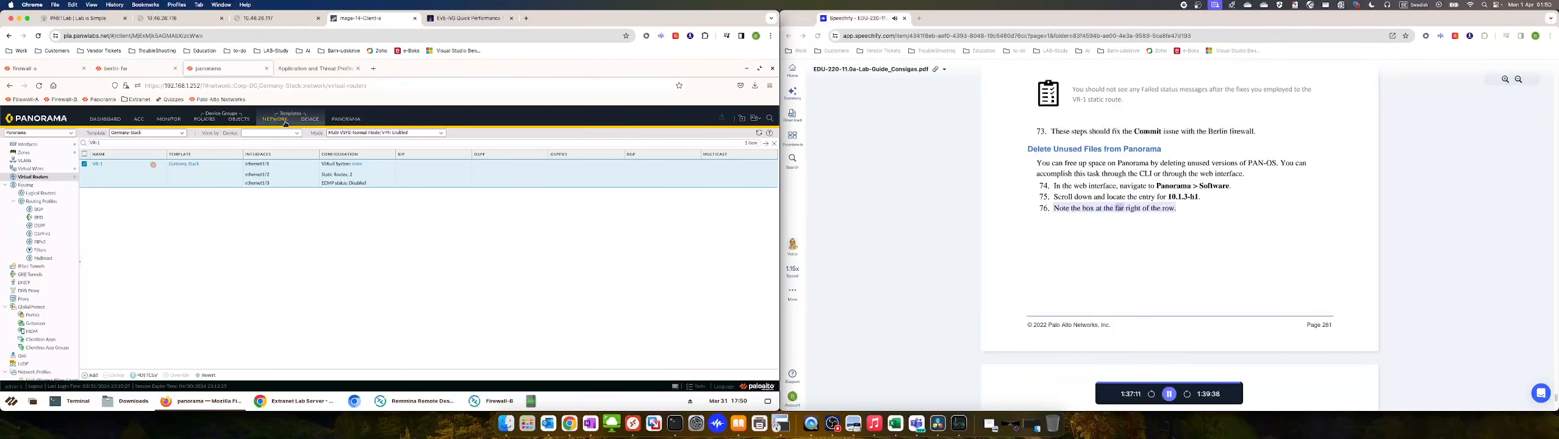
# Display Panorama's own software versions list, pausing the lab guide's read-aloud and returning to steps 74 to 76
pyautogui.click(331, 119)
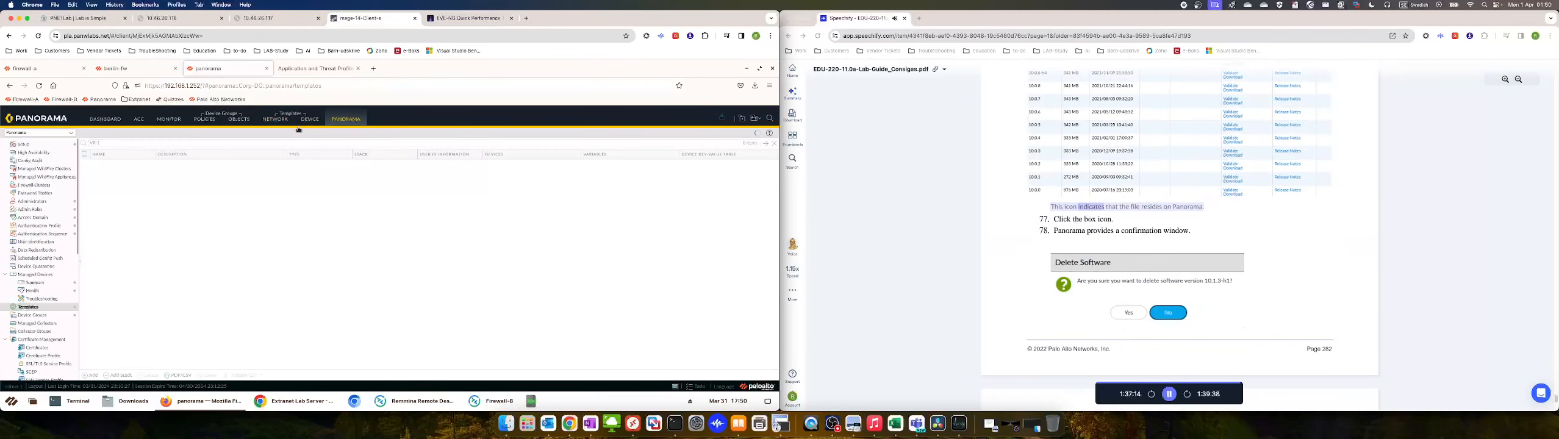
pyautogui.scroll(-5, 34, 304)
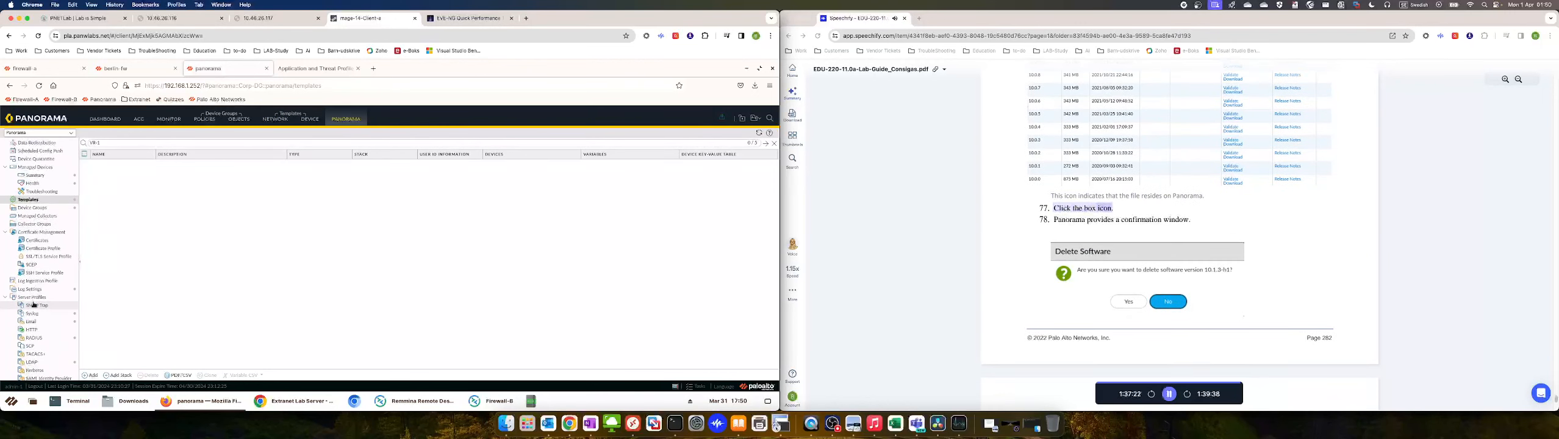
pyautogui.click(1169, 394)
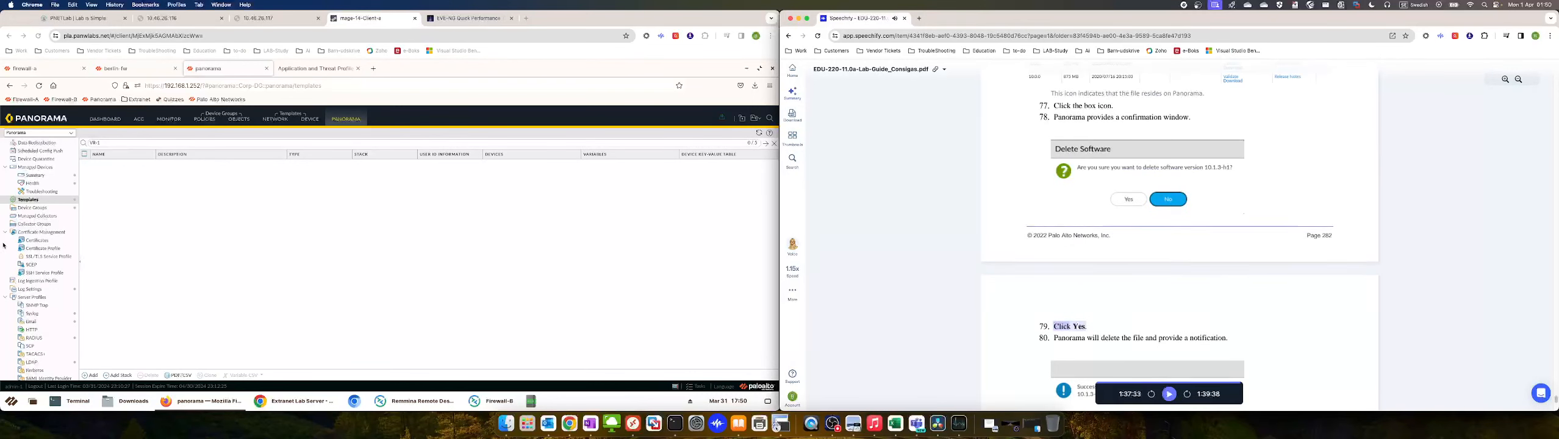
pyautogui.scroll(3, 1164, 184)
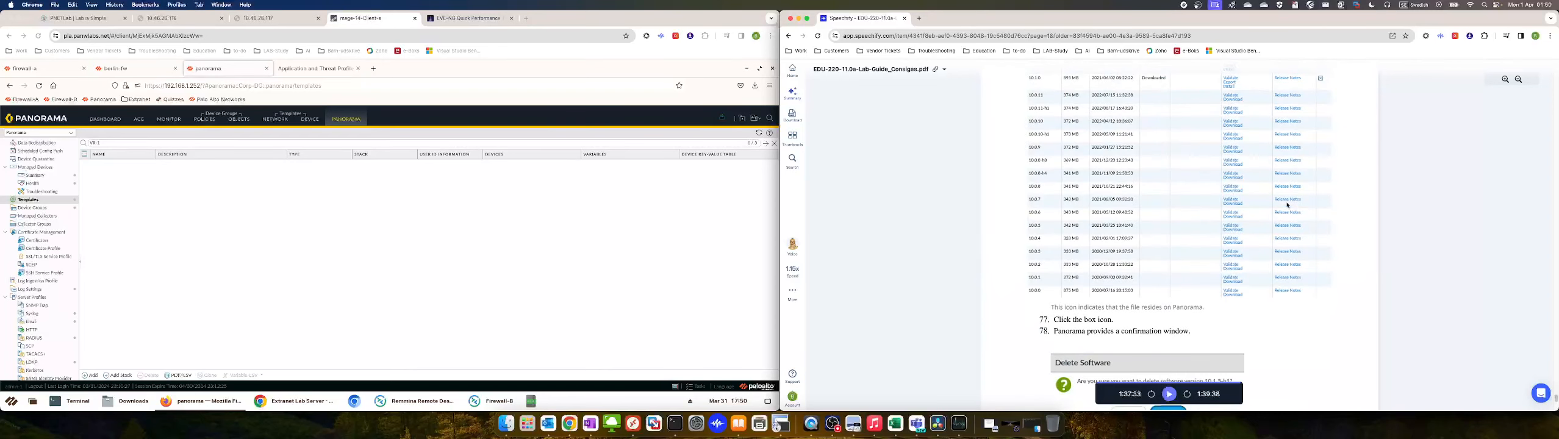
pyautogui.scroll(10, 1265, 267)
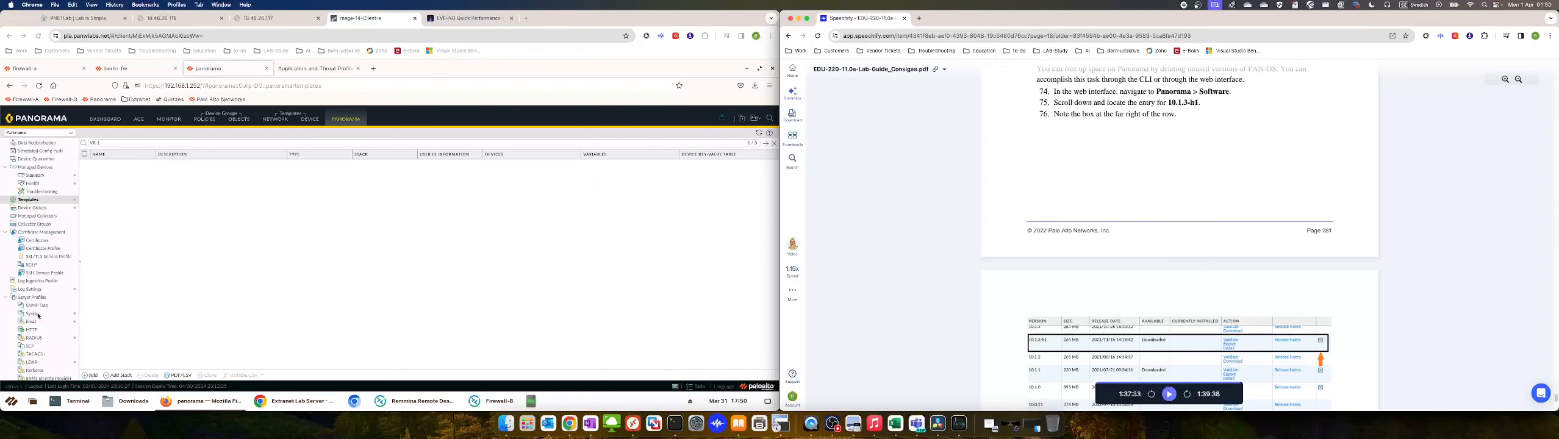
pyautogui.click(53, 296)
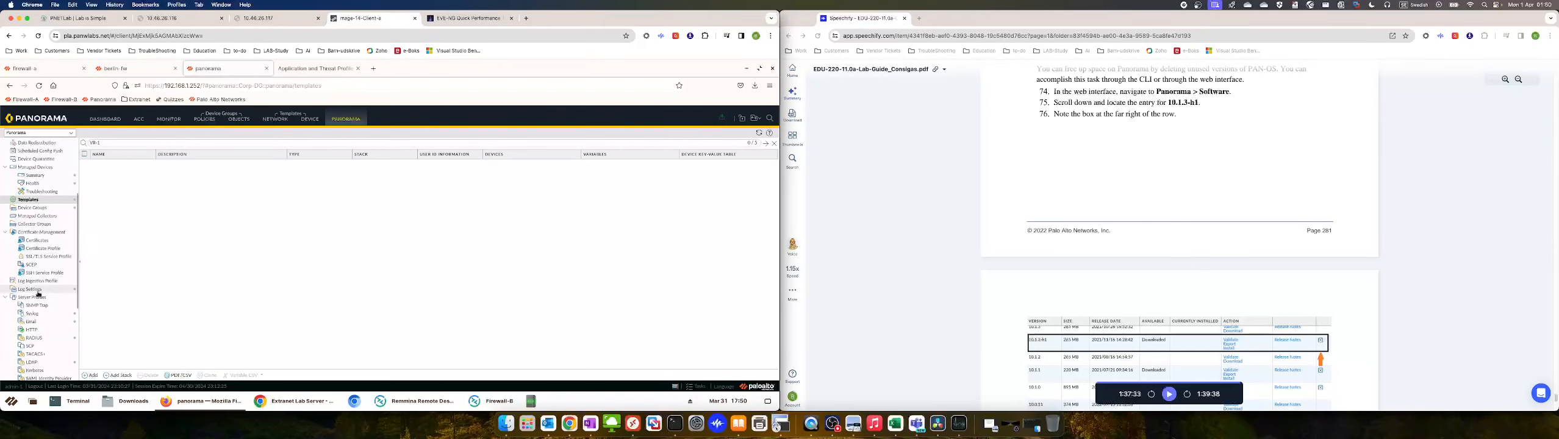
pyautogui.scroll(-5, 38, 294)
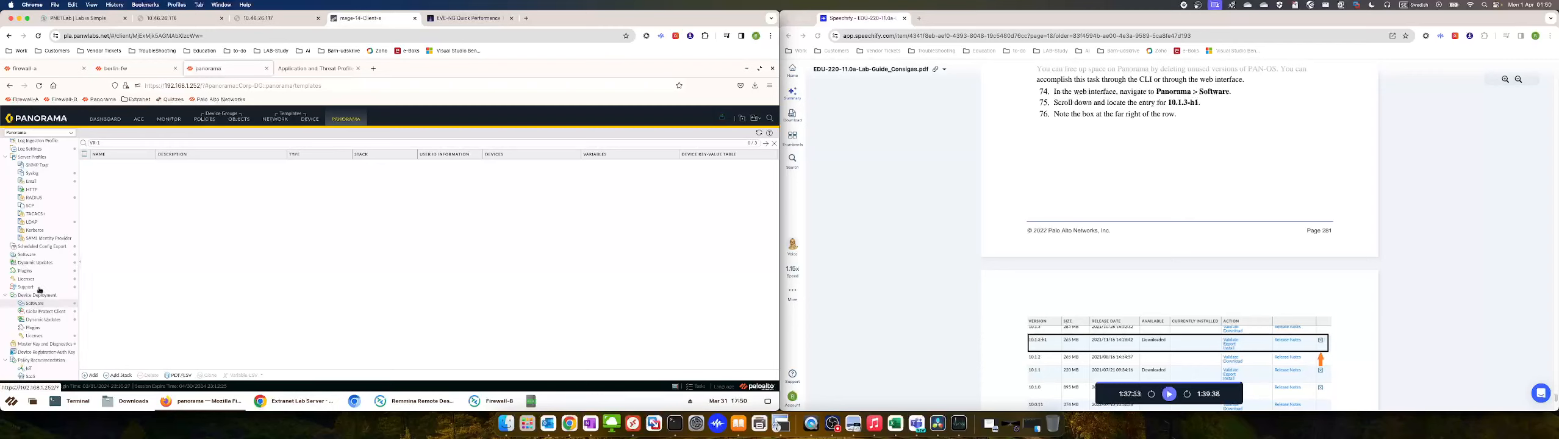
pyautogui.click(41, 256)
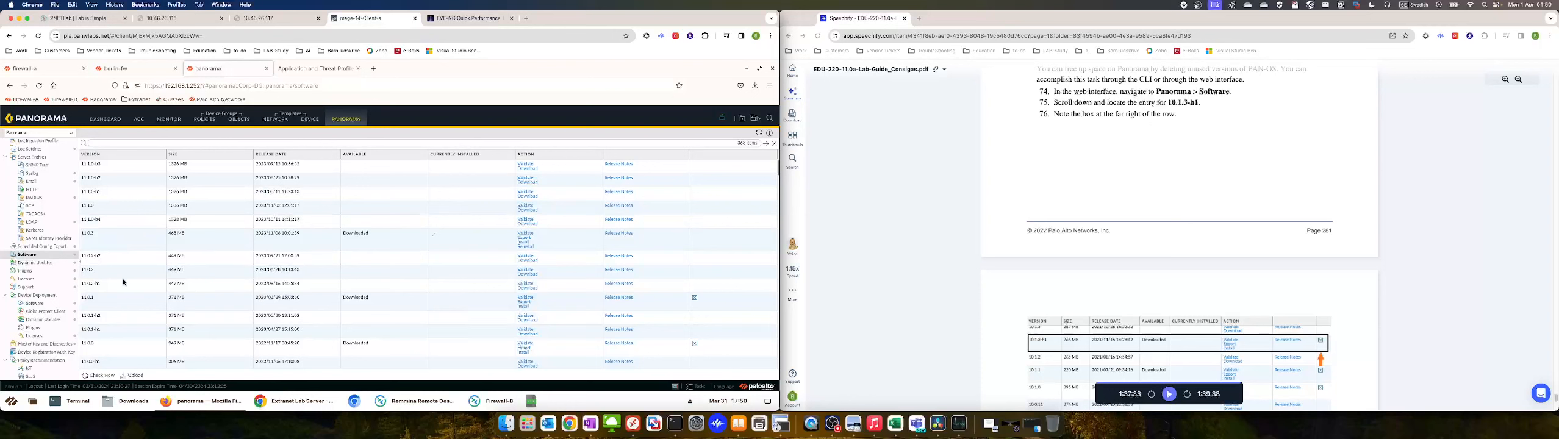
# Look through the software versions list for the 10.1.3-h1 entry and for versions that are downloaded on Panorama
pyautogui.scroll(-5, 132, 320)
pyautogui.scroll(-4, 133, 320)
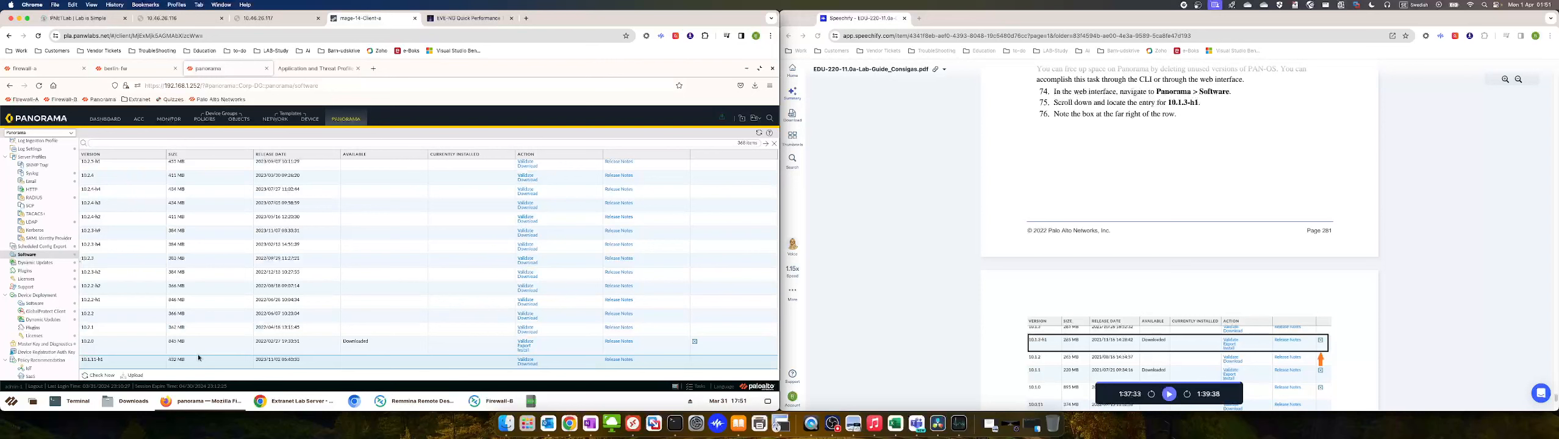
pyautogui.scroll(-5, 199, 358)
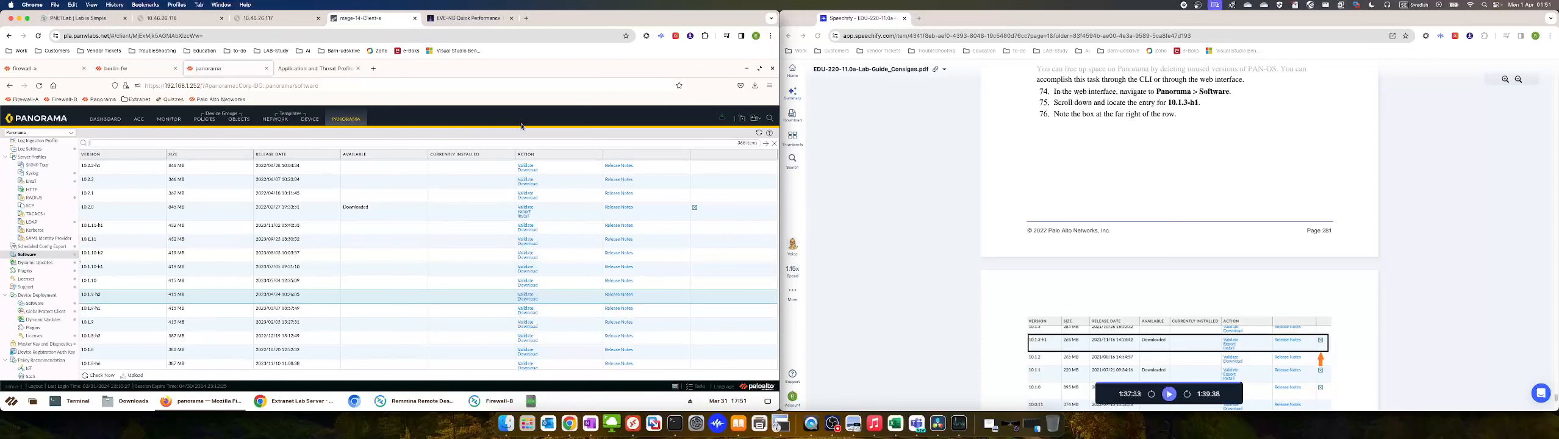
pyautogui.click(772, 159)
pyautogui.click(748, 176)
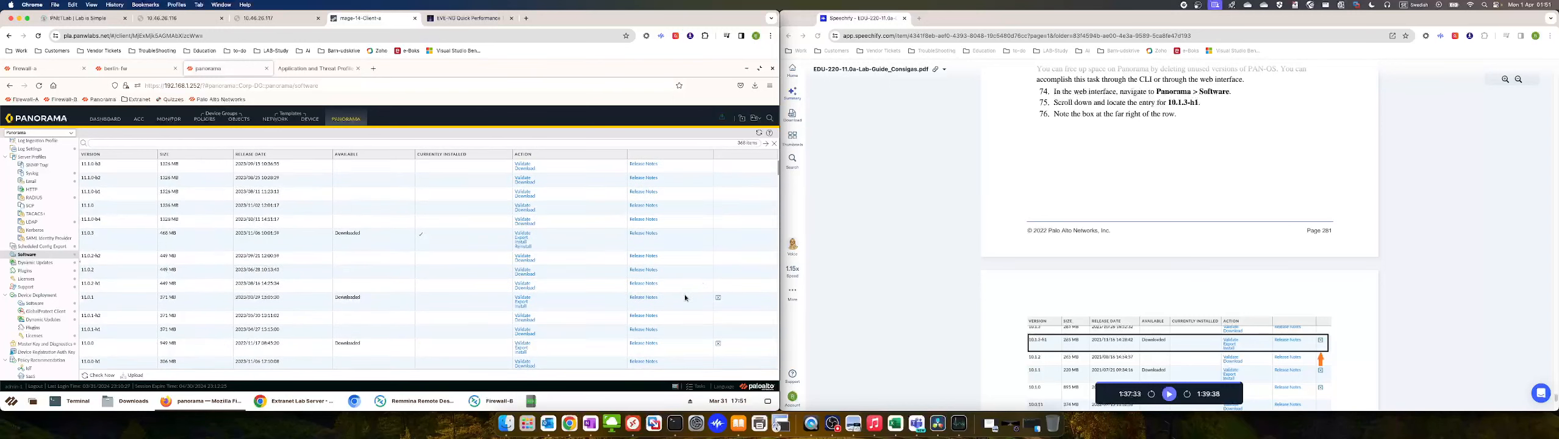
pyautogui.scroll(-3, 685, 298)
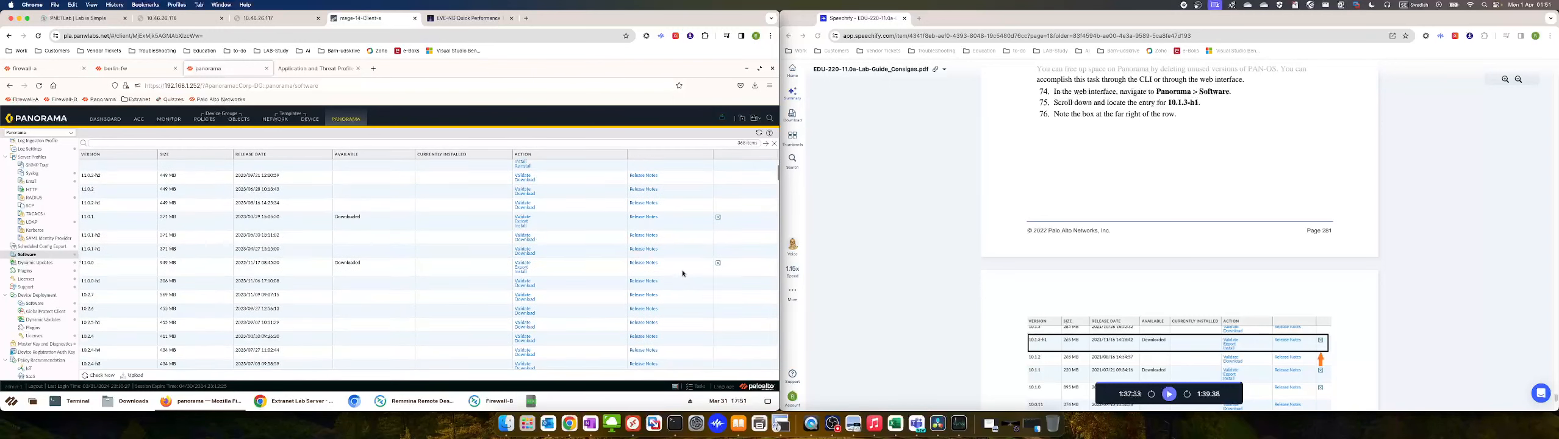
pyautogui.scroll(-5, 682, 274)
pyautogui.scroll(-5, 683, 273)
pyautogui.scroll(-8, 683, 274)
pyautogui.scroll(-7, 682, 273)
pyautogui.scroll(-8, 682, 273)
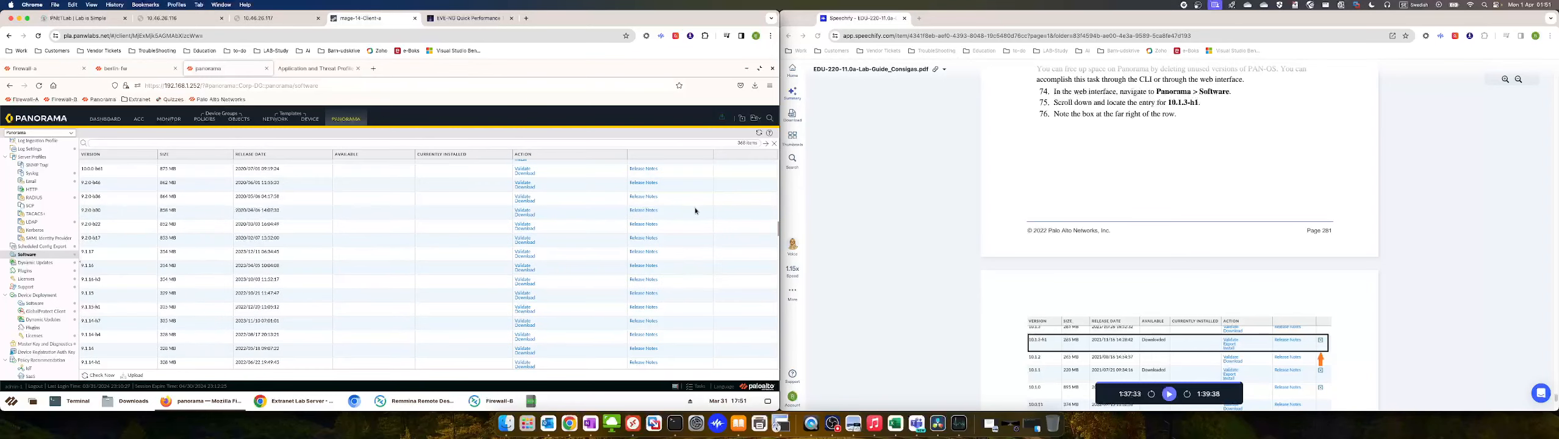
pyautogui.scroll(3, 695, 211)
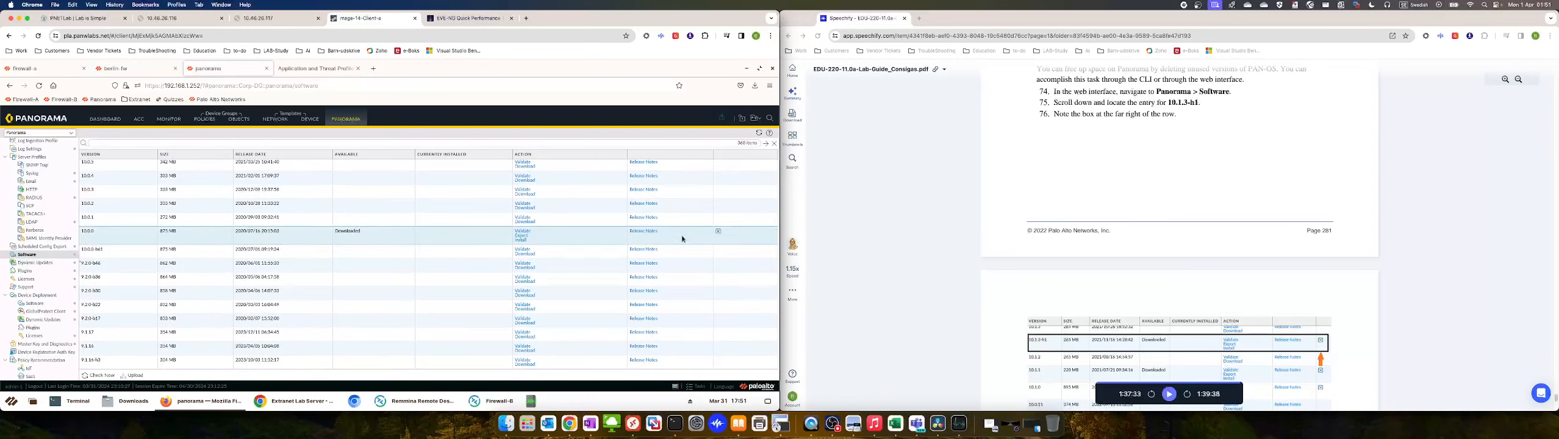
pyautogui.scroll(6, 683, 239)
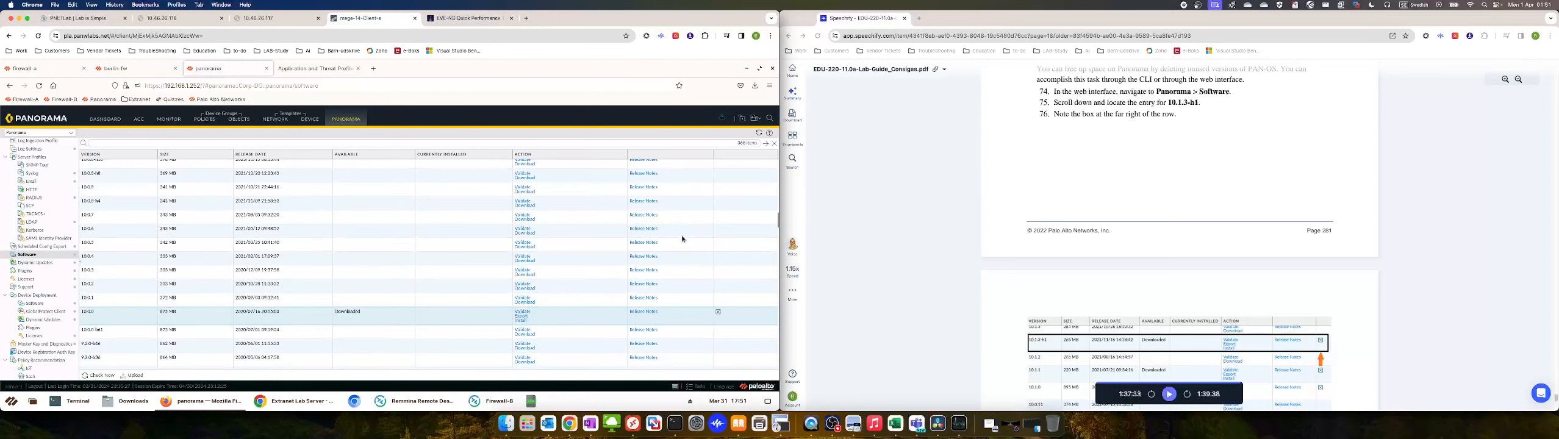
pyautogui.scroll(5, 682, 239)
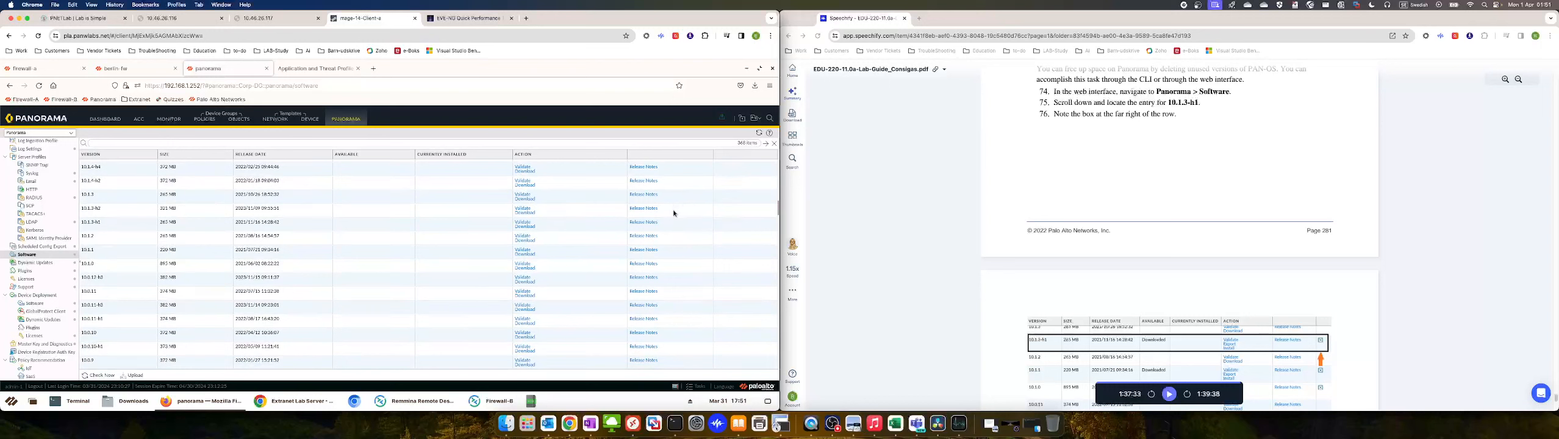
pyautogui.click(673, 226)
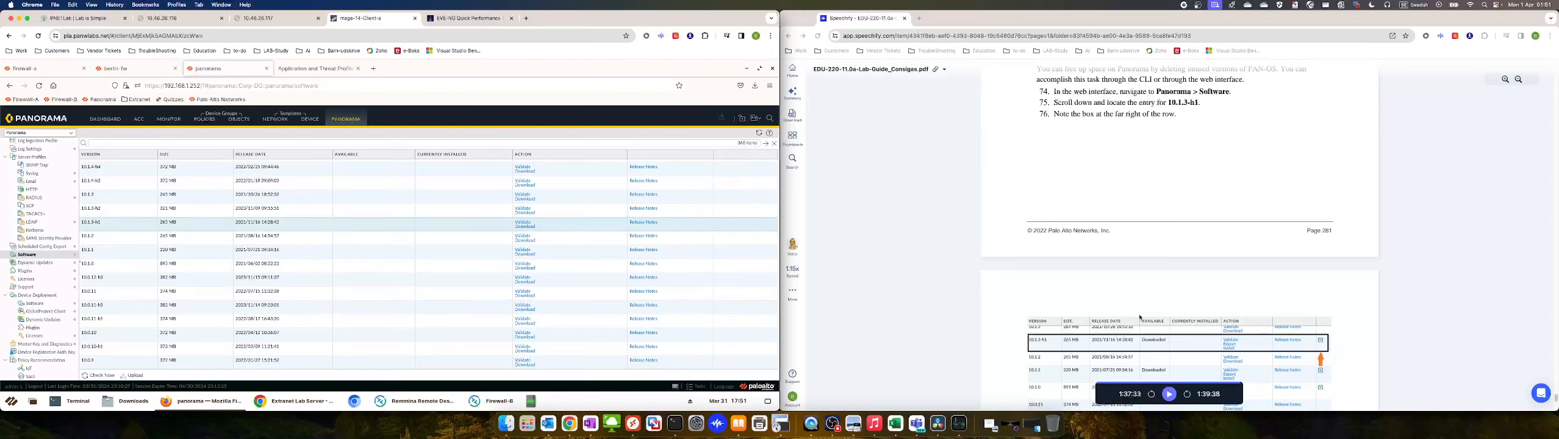
# Resume the lab guide's read-aloud and read ahead to steps 79 to 81 on deleting the software file
pyautogui.click(1176, 398)
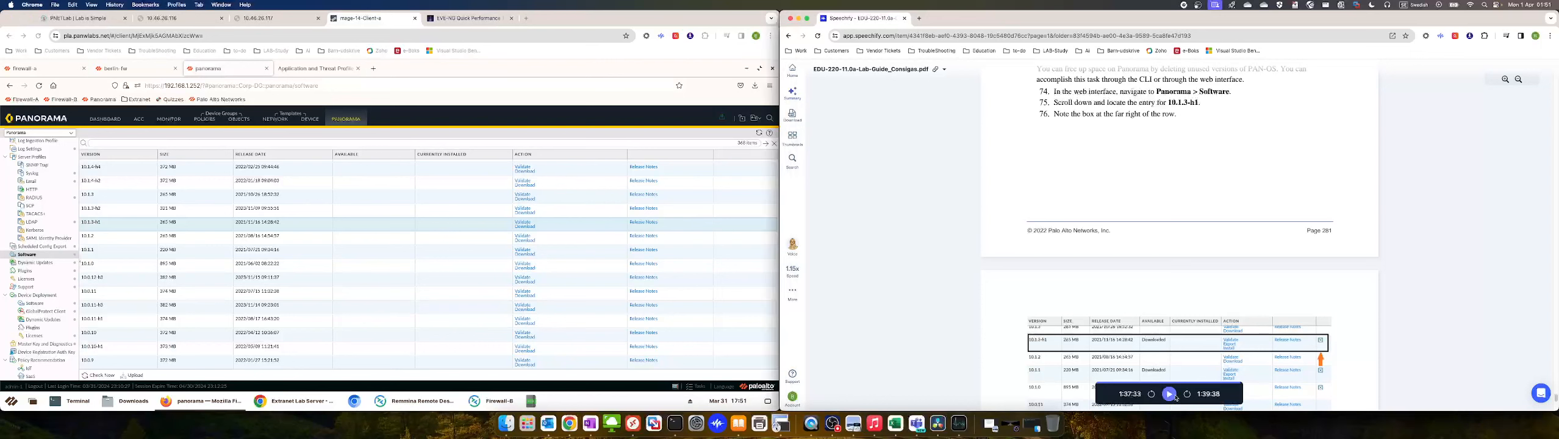
pyautogui.scroll(-10, 1140, 341)
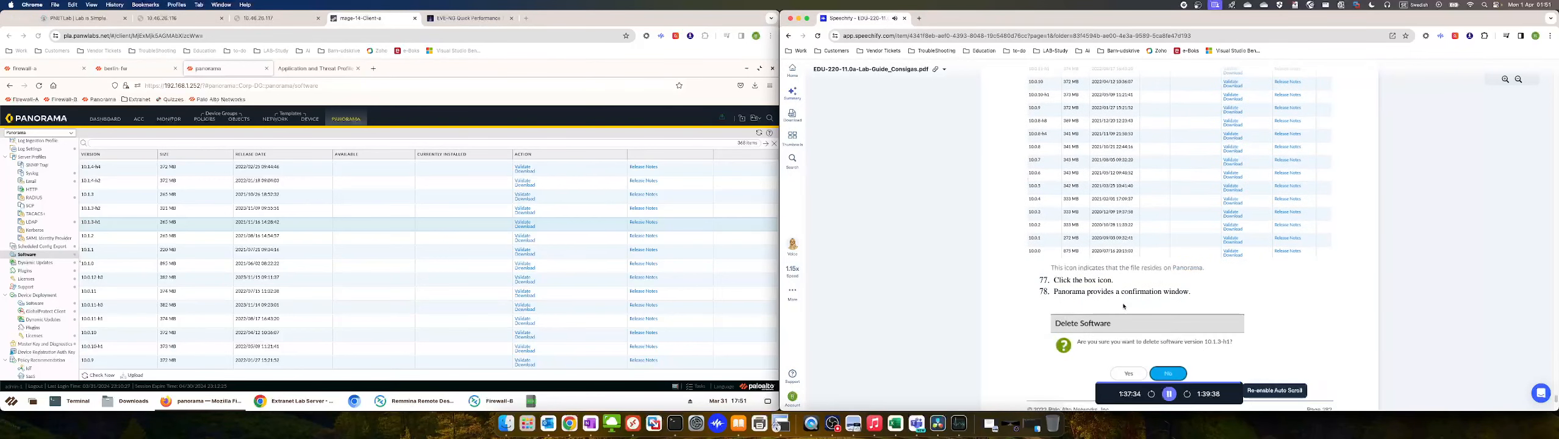
pyautogui.scroll(-3, 1124, 306)
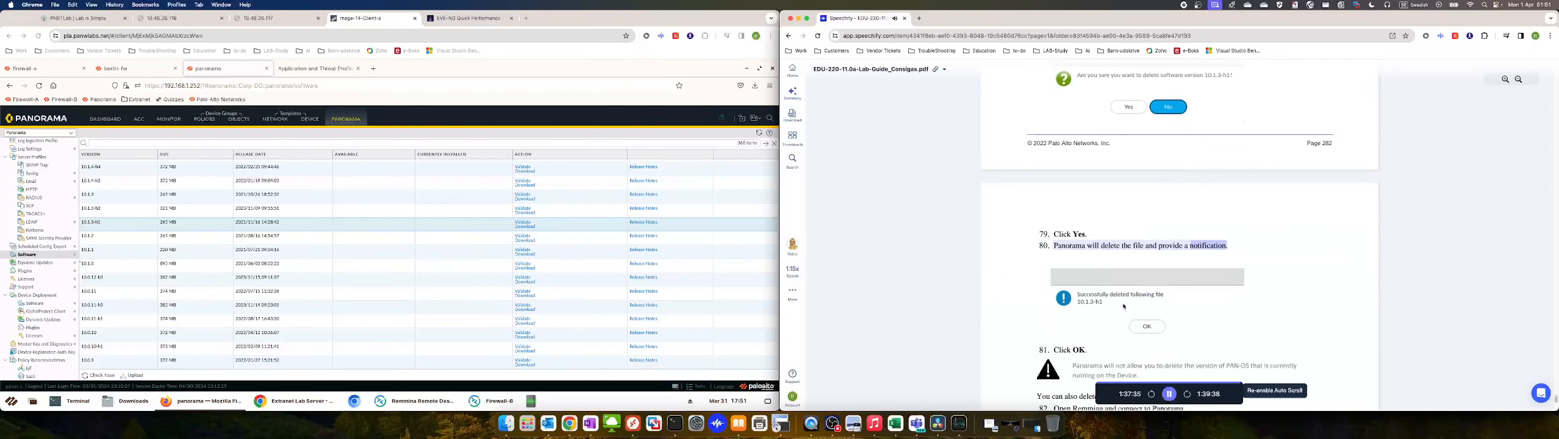
# Delete the downloaded software version 10.2.0 from Panorama, confirming the deletion, and re-enable the lab guide's auto scroll
pyautogui.click(685, 300)
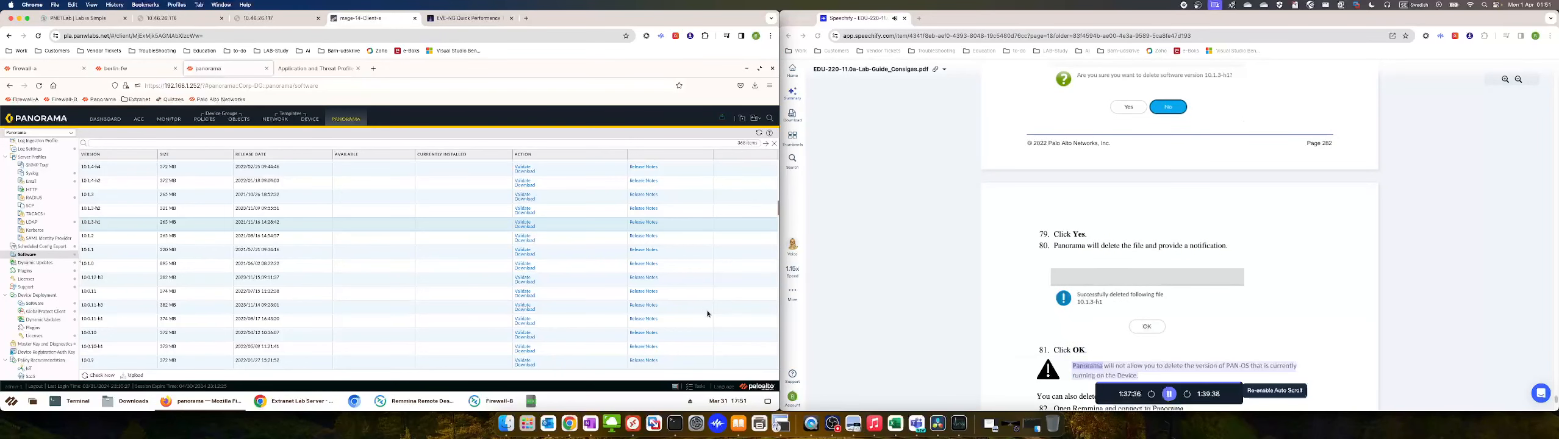
pyautogui.scroll(5, 708, 314)
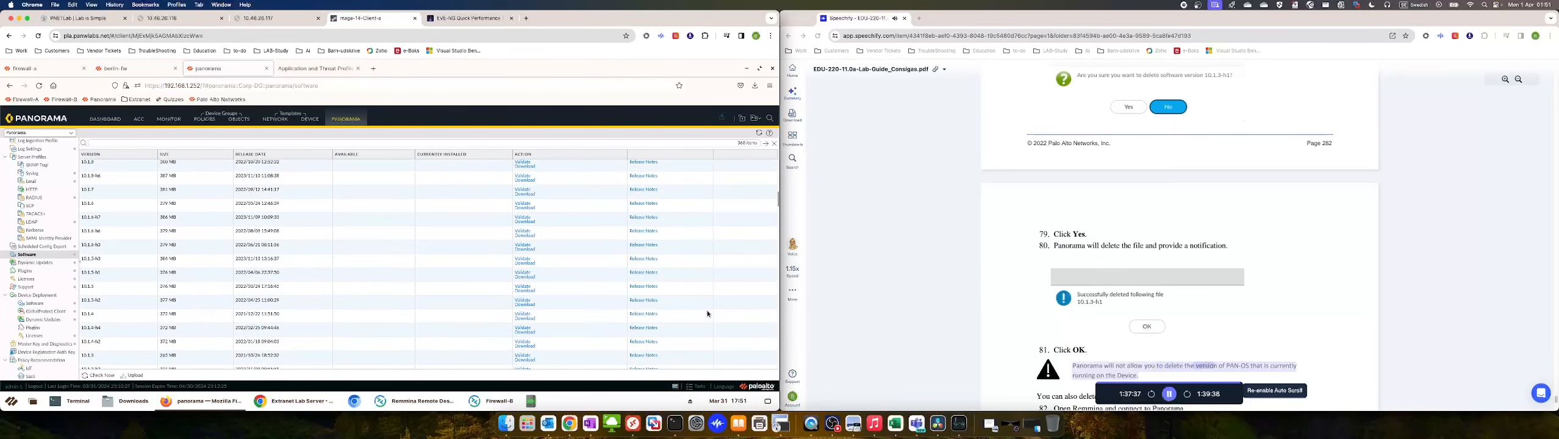
pyautogui.scroll(8, 710, 299)
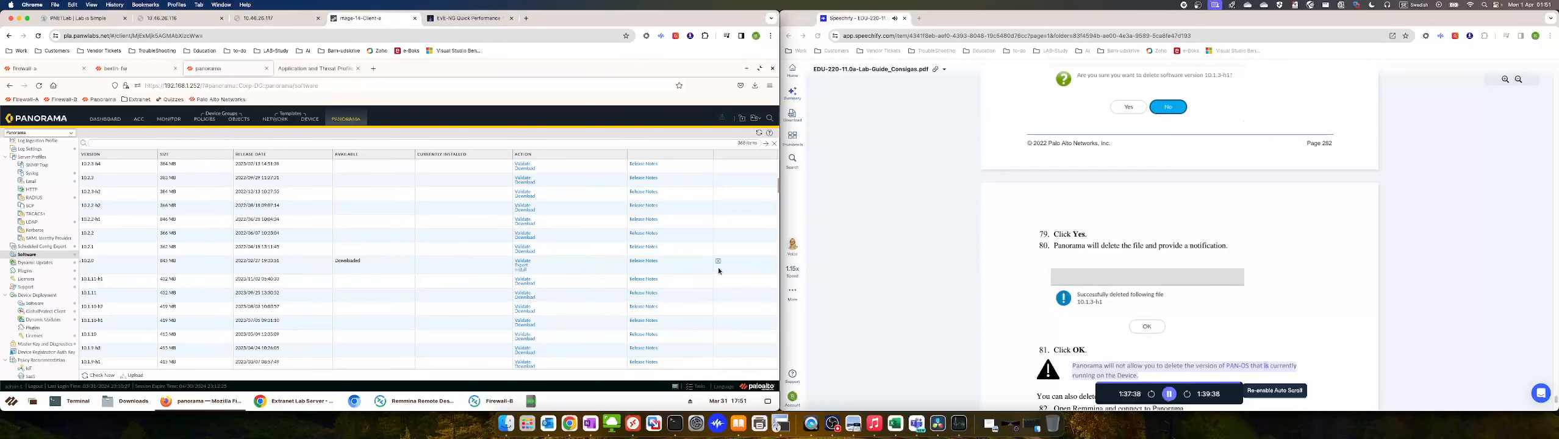
pyautogui.click(718, 261)
pyautogui.click(1282, 394)
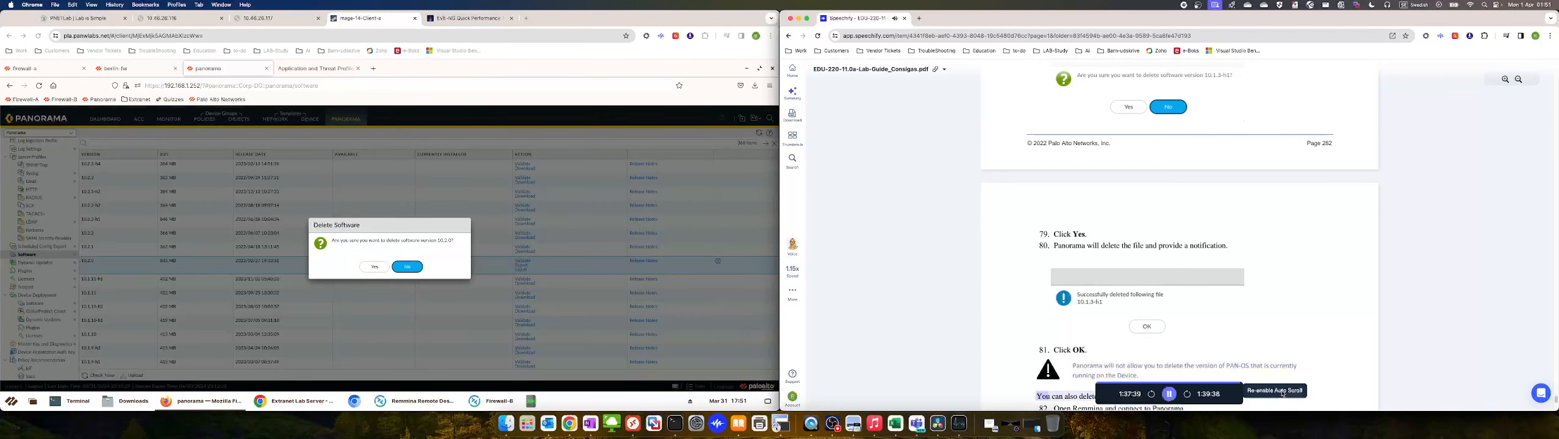
pyautogui.click(374, 268)
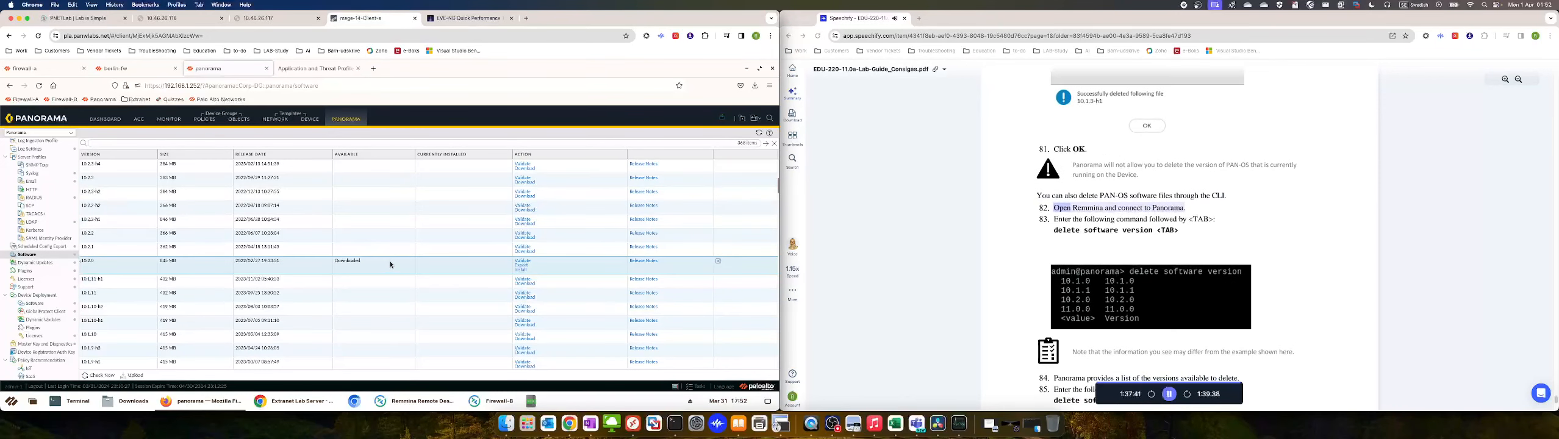
# Switch to Remmina and start a new SSH session to the saved Panorama connection
pyautogui.click(493, 406)
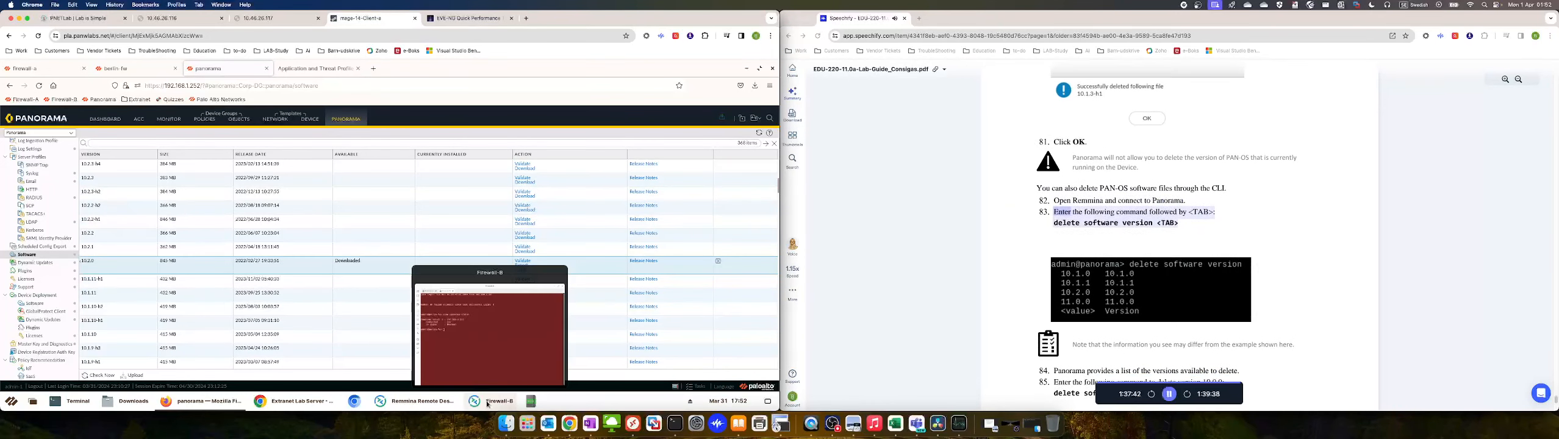
pyautogui.click(415, 401)
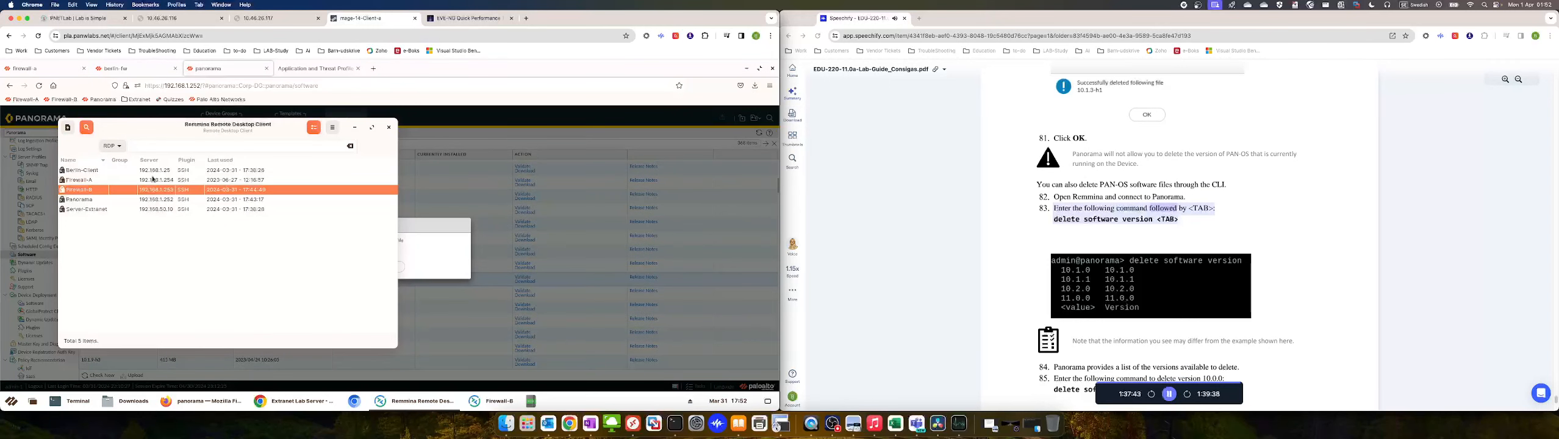
pyautogui.doubleClick(98, 200)
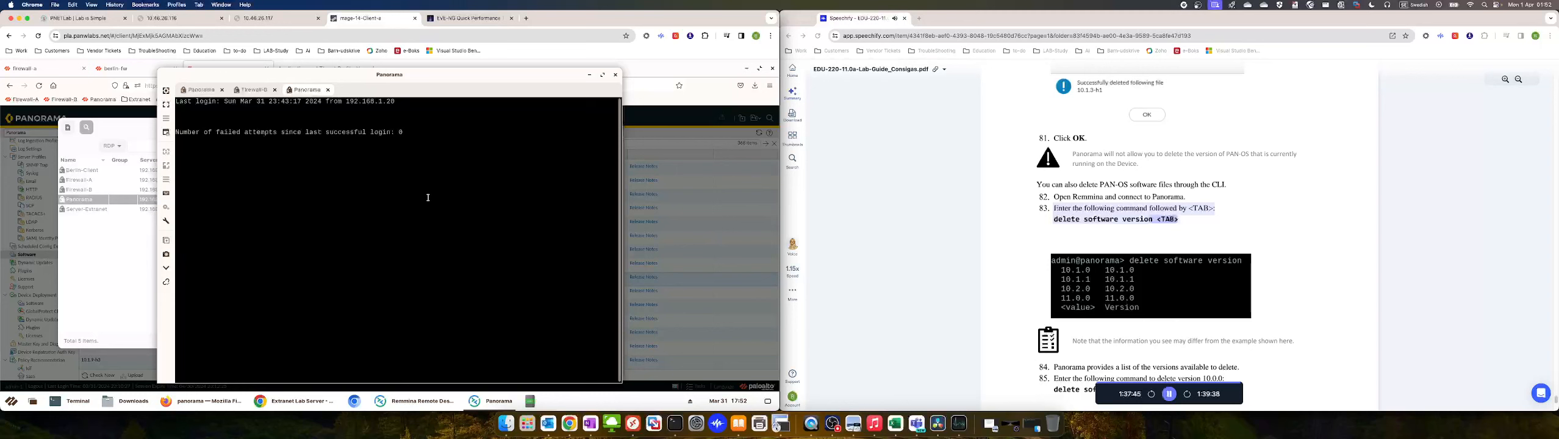
# List the deletable software versions with delete software version in the CLI, and run the deletion of version 10.0.0 twice
pyautogui.write('d')
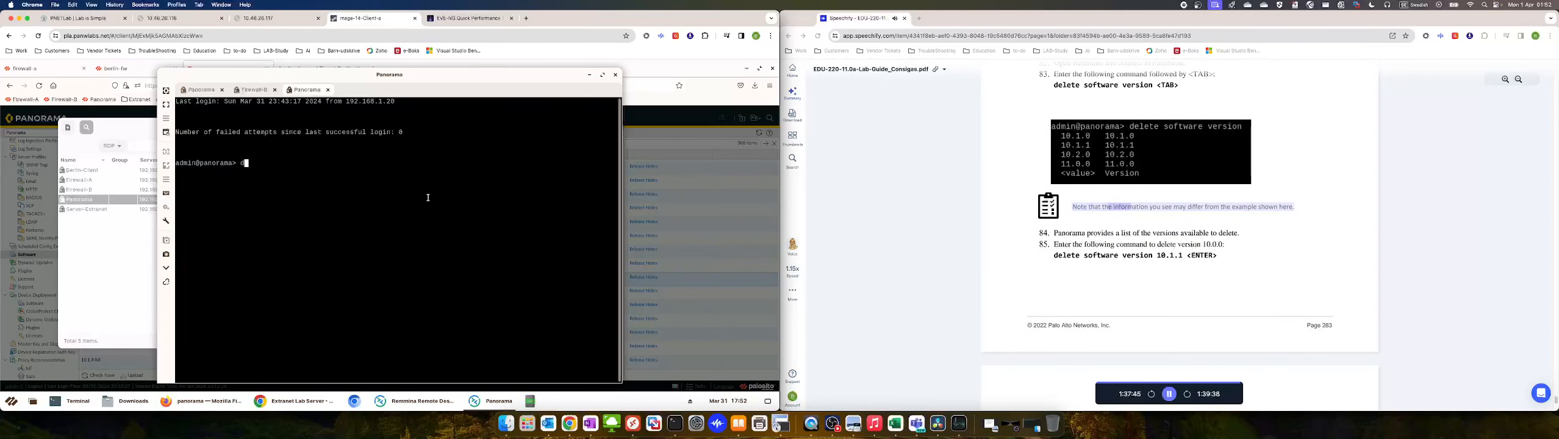
pyautogui.write('elete software version')
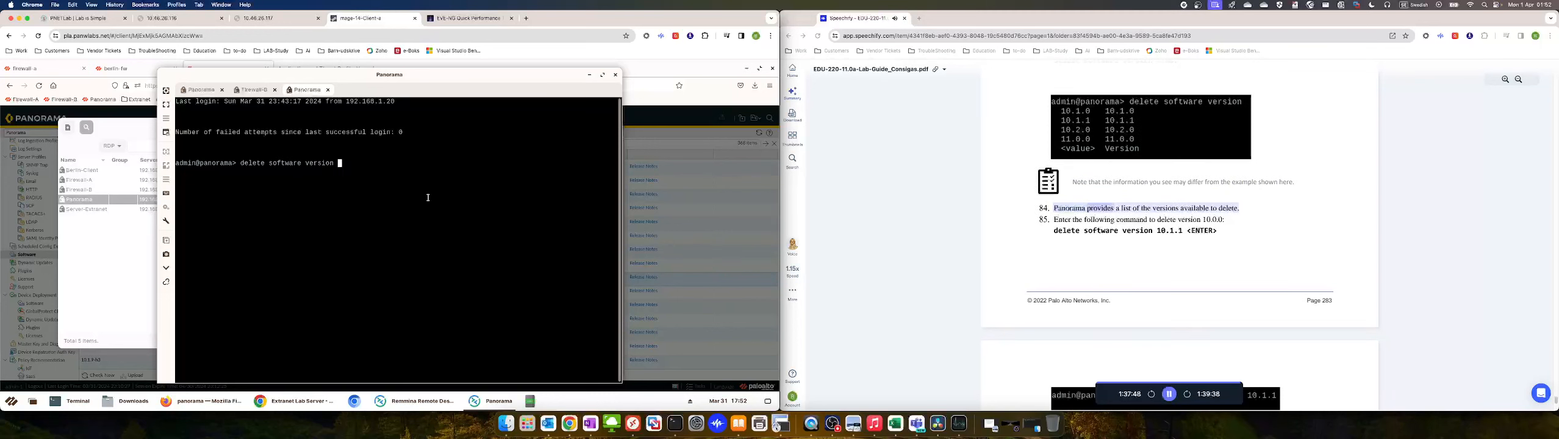
pyautogui.press('Tab')
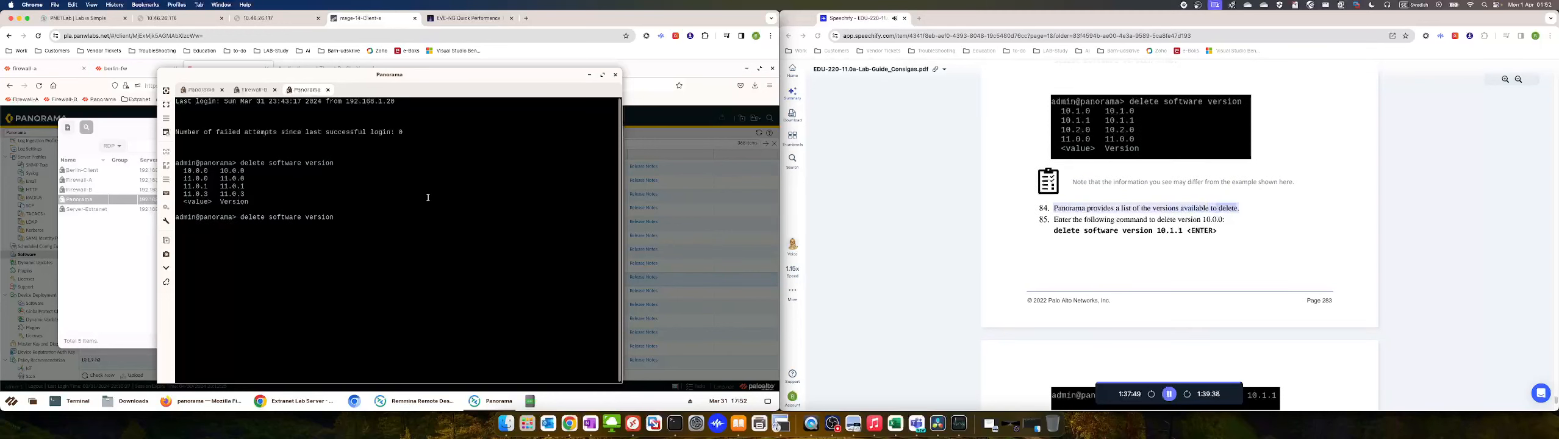
pyautogui.write('10.0.0')
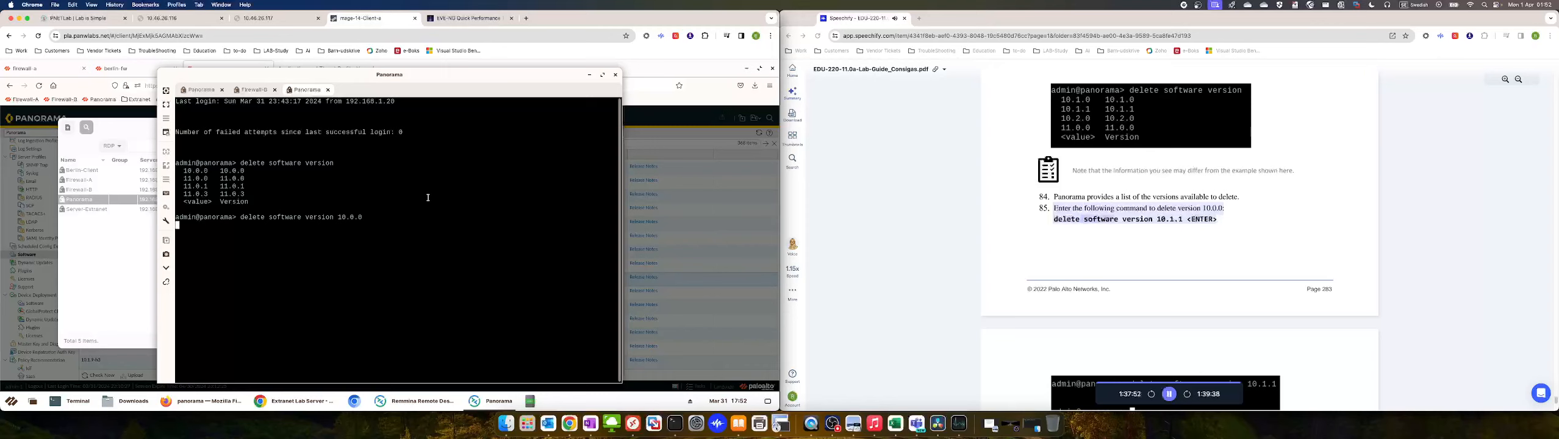
pyautogui.press('Return')
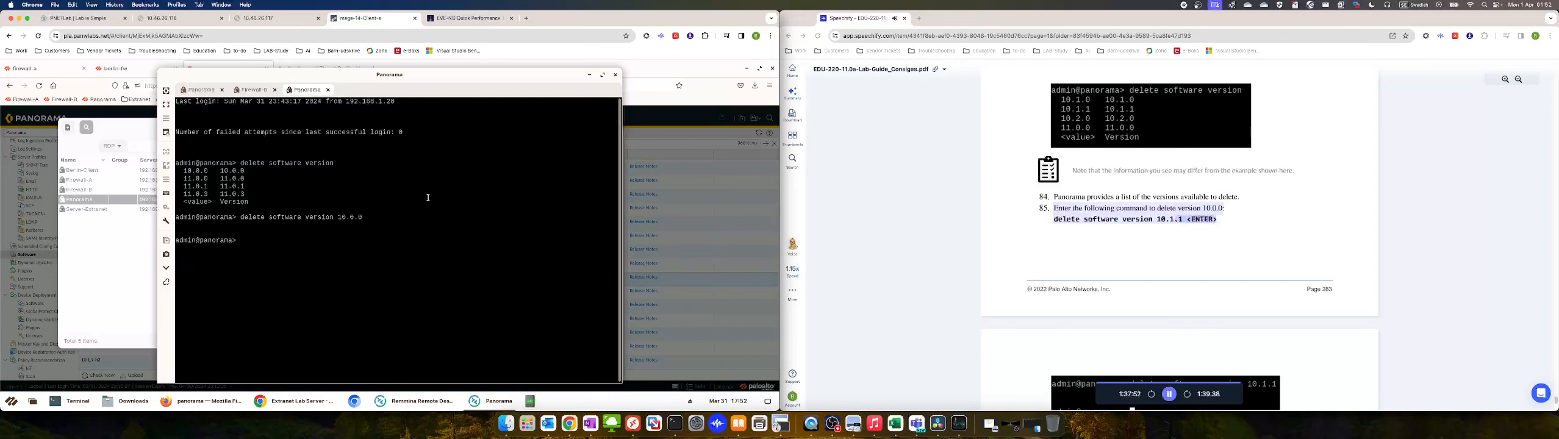
pyautogui.press('Up')
pyautogui.press('Return')
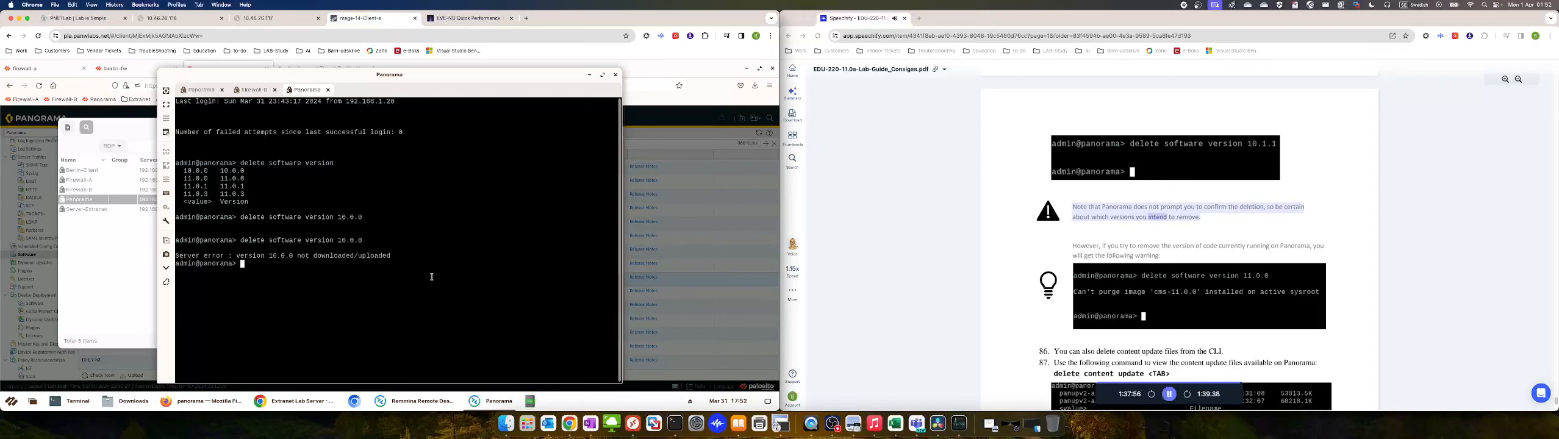
# Pause the lab guide's read-aloud and list the software versions still available for deletion in the Panorama CLI
pyautogui.click(1169, 394)
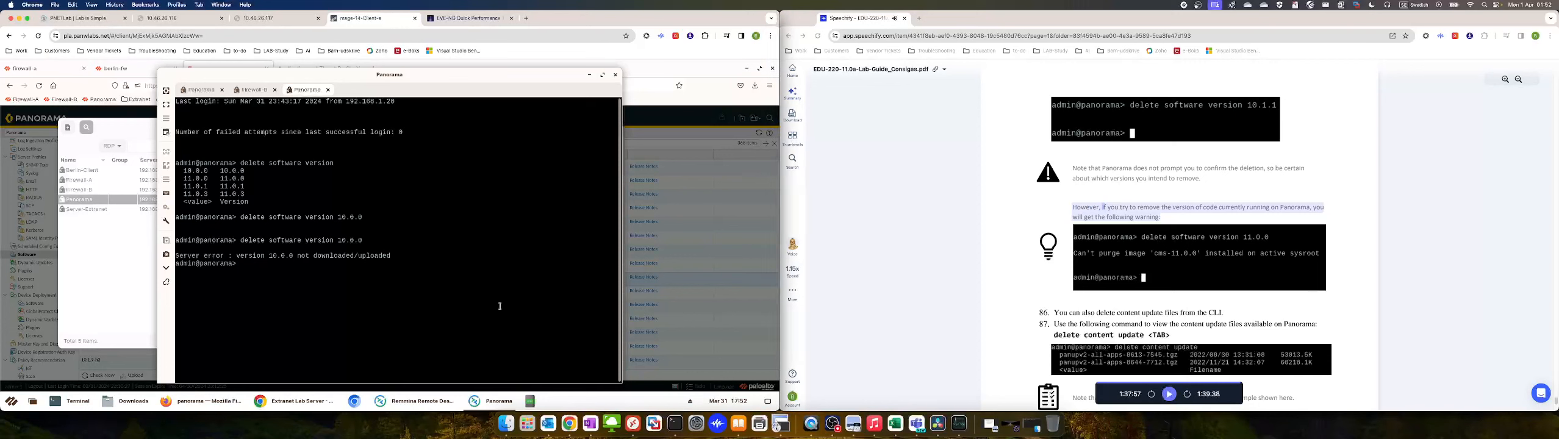
pyautogui.press('Up')
pyautogui.press('Up')
pyautogui.press('Up')
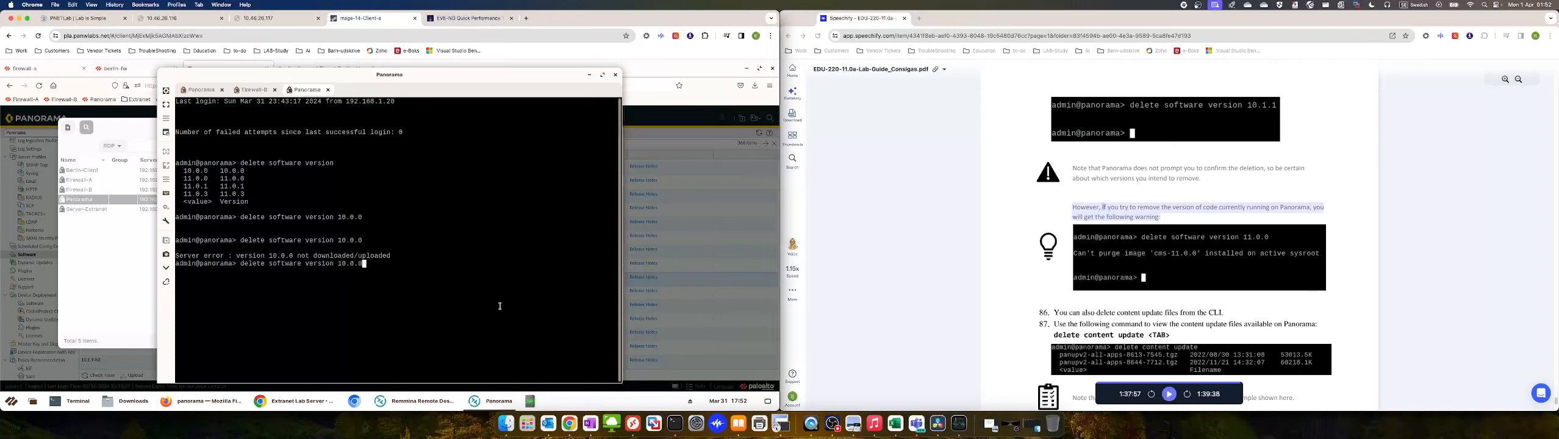
pyautogui.press('BackSpace')
pyautogui.press('BackSpace')
pyautogui.press('BackSpace')
pyautogui.press('Tab')
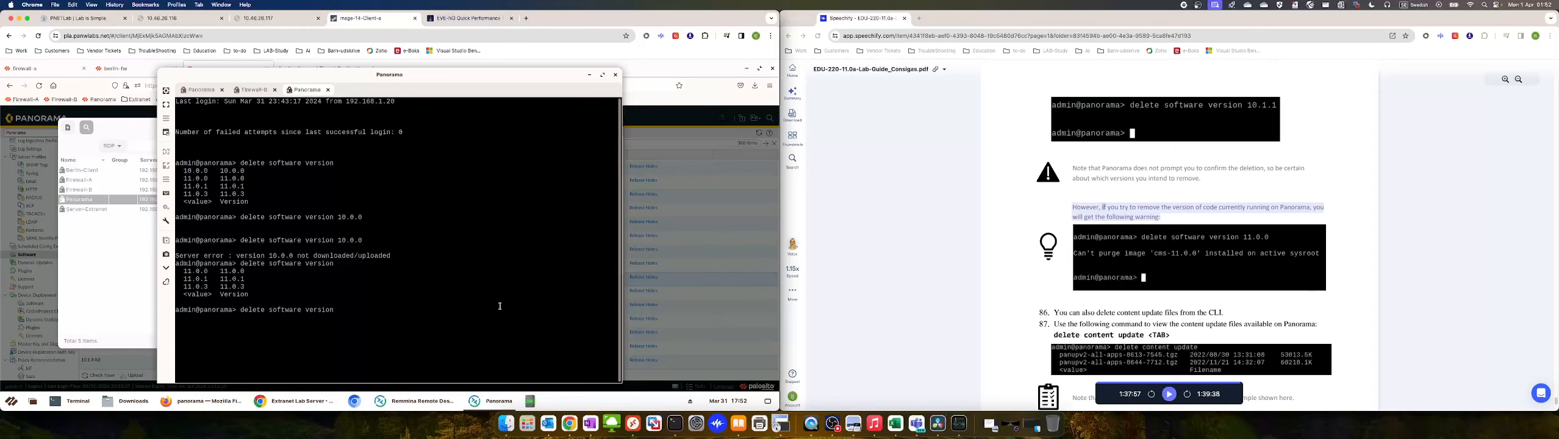
# Replace the command line with delete content update and list the content update files stored on Panorama
pyautogui.press('BackSpace')
pyautogui.press('BackSpace')
pyautogui.press('BackSpace')
pyautogui.press('BackSpace')
pyautogui.press('BackSpace')
pyautogui.press('BackSpace')
pyautogui.press('BackSpace')
pyautogui.press('BackSpace')
pyautogui.press('BackSpace')
pyautogui.press('BackSpace')
pyautogui.press('BackSpace')
pyautogui.press('BackSpace')
pyautogui.press('BackSpace')
pyautogui.press('BackSpace')
pyautogui.press('BackSpace')
pyautogui.press('BackSpace')
pyautogui.press('BackSpace')
pyautogui.press('BackSpace')
pyautogui.press('BackSpace')
pyautogui.press('BackSpace')
pyautogui.write('delete con')
pyautogui.press('Tab')
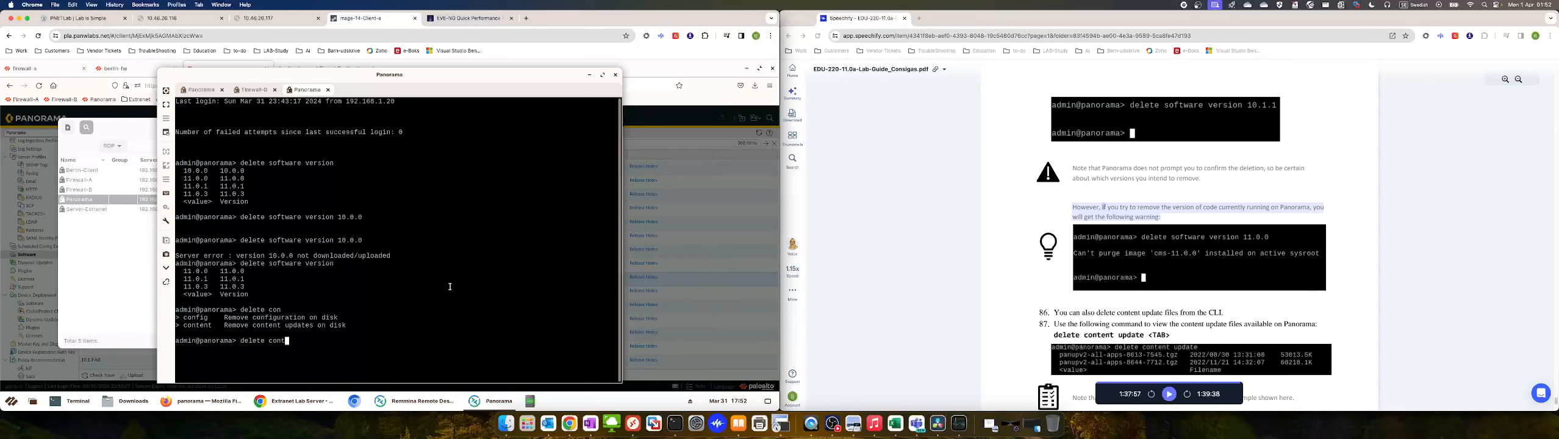
pyautogui.write('t')
pyautogui.press('Tab')
pyautogui.write('update')
pyautogui.press('Tab')
pyautogui.press('Tab')
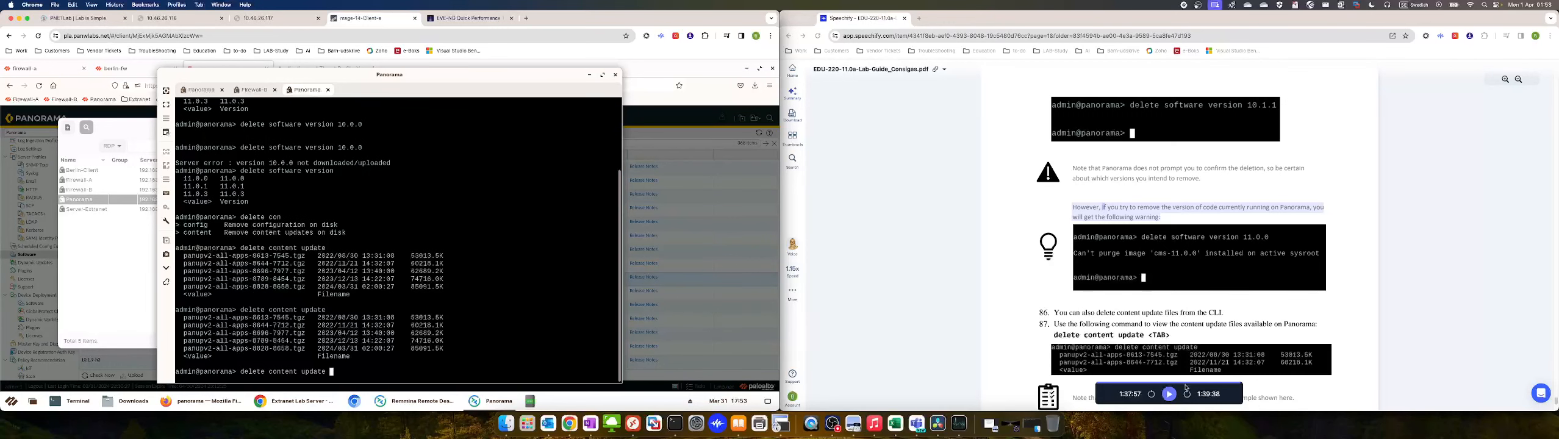
# Resume the lab guide's read-aloud and delete the content update file panupv2-all-apps-8613-7545.tgz through the CLI
pyautogui.click(1170, 397)
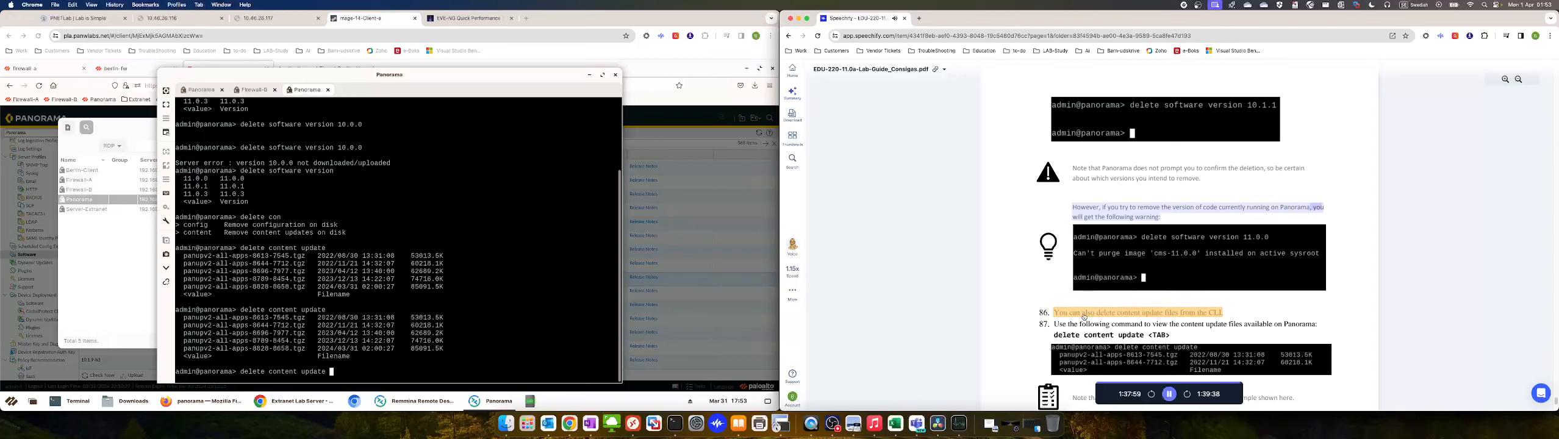
pyautogui.click(514, 312)
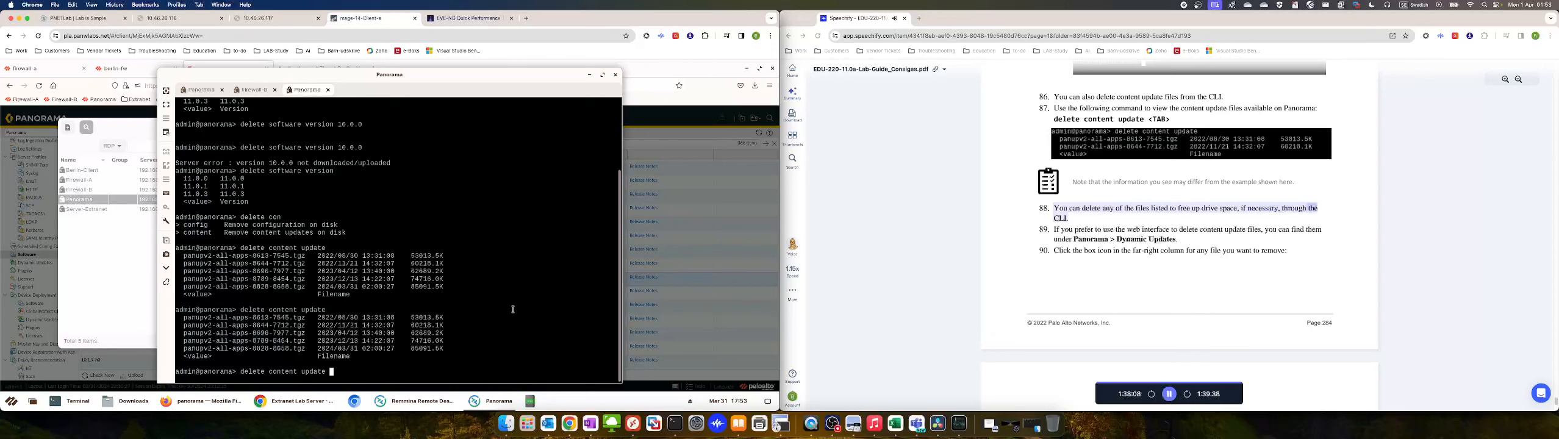
pyautogui.press('Tab')
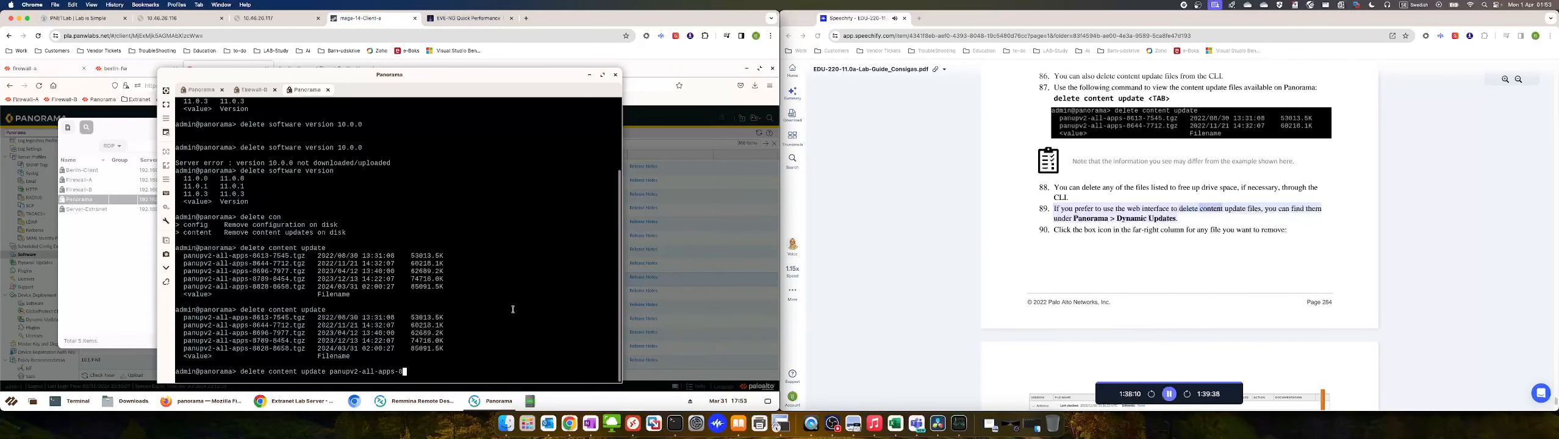
pyautogui.write('6')
pyautogui.press('Tab')
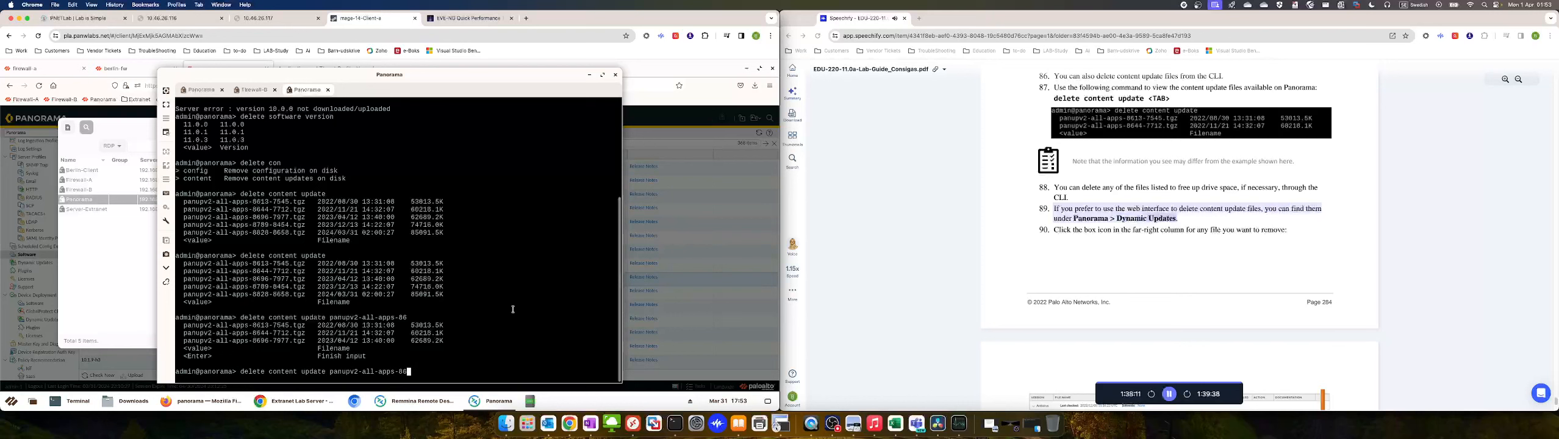
pyautogui.write('13')
pyautogui.press('Tab')
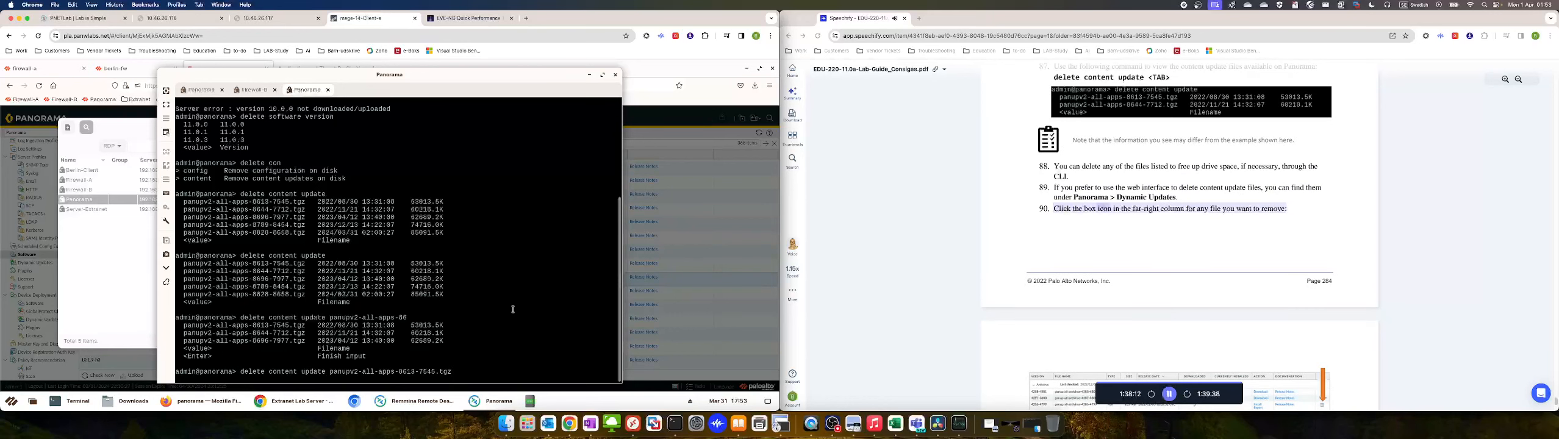
pyautogui.press('Return')
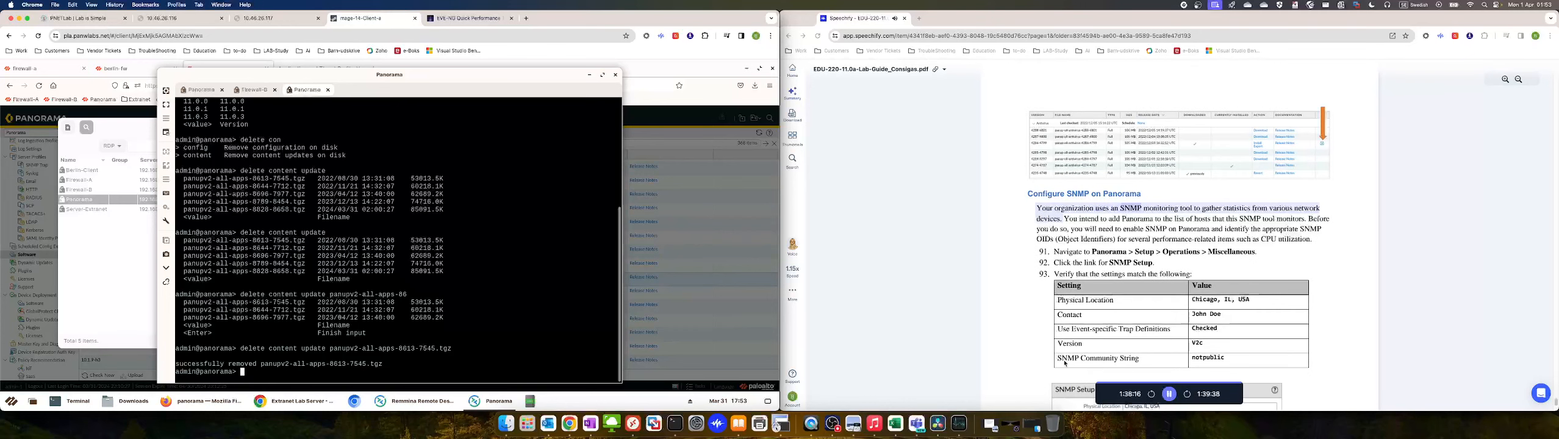
# Close the SSH sessions and Remmina, confirming the disconnection, and dismiss the software deletion message in Panorama's web interface
pyautogui.click(616, 77)
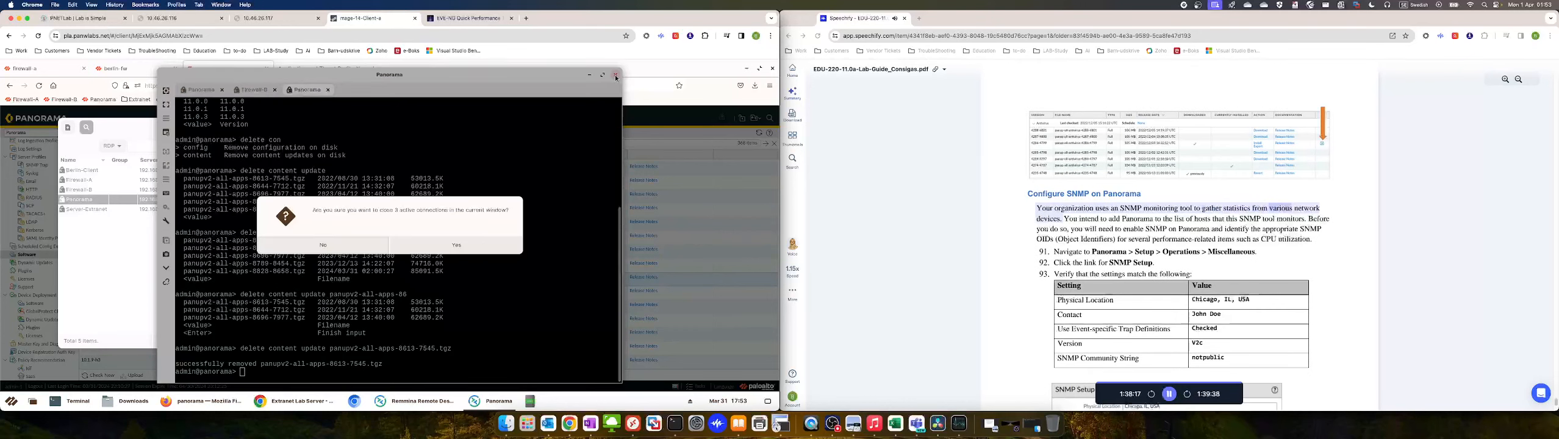
pyautogui.click(451, 248)
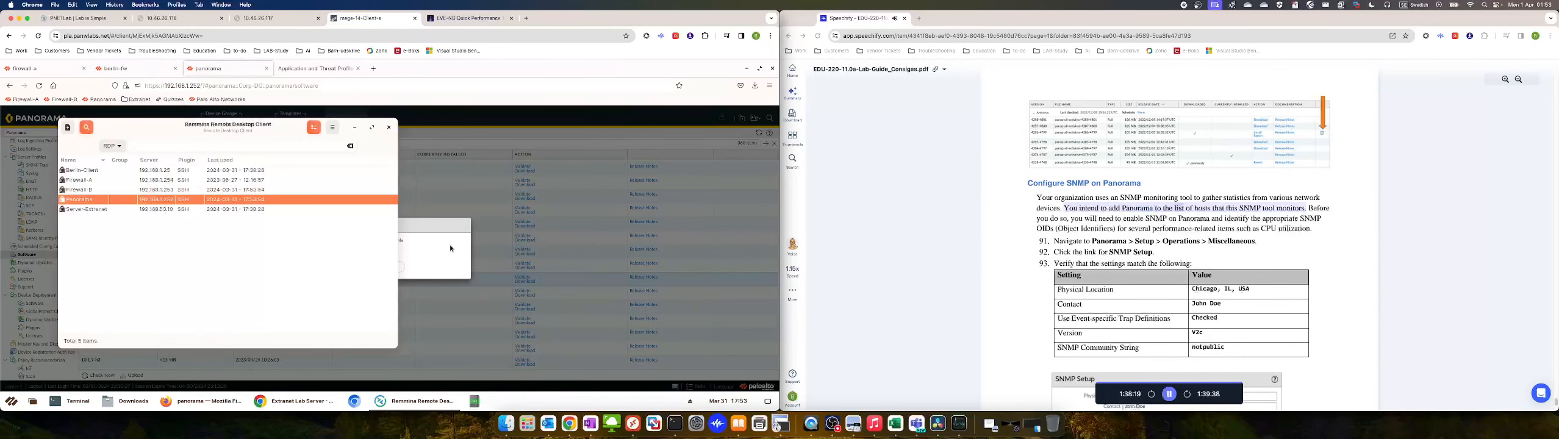
pyautogui.click(388, 128)
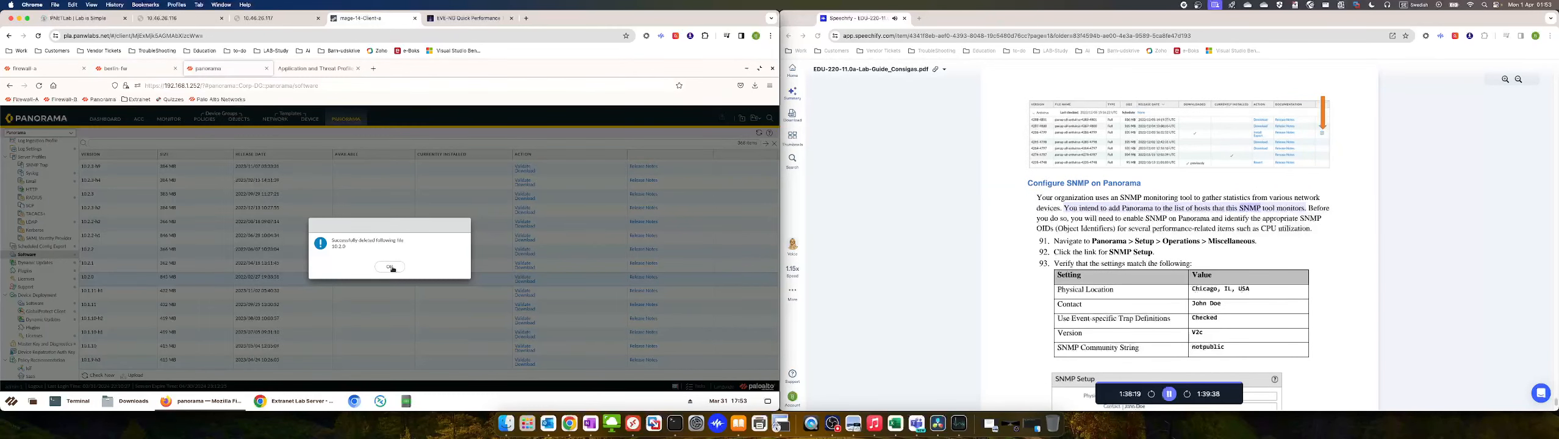
pyautogui.click(390, 267)
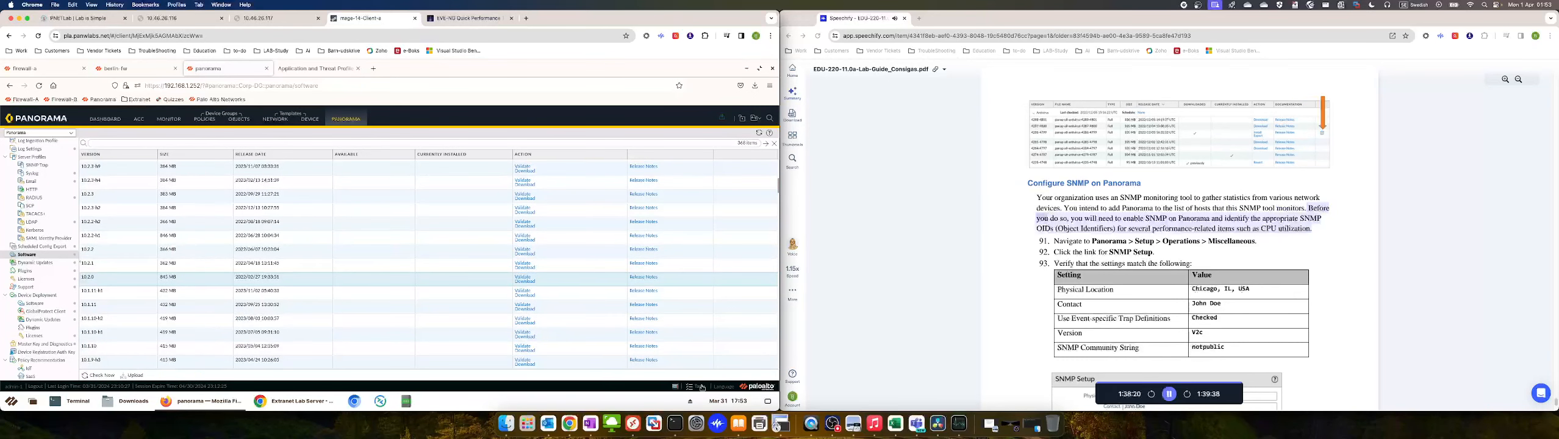
# Review the job status of the two latest Commit All tasks in the Task Manager, pausing the read-aloud meanwhile
pyautogui.click(699, 387)
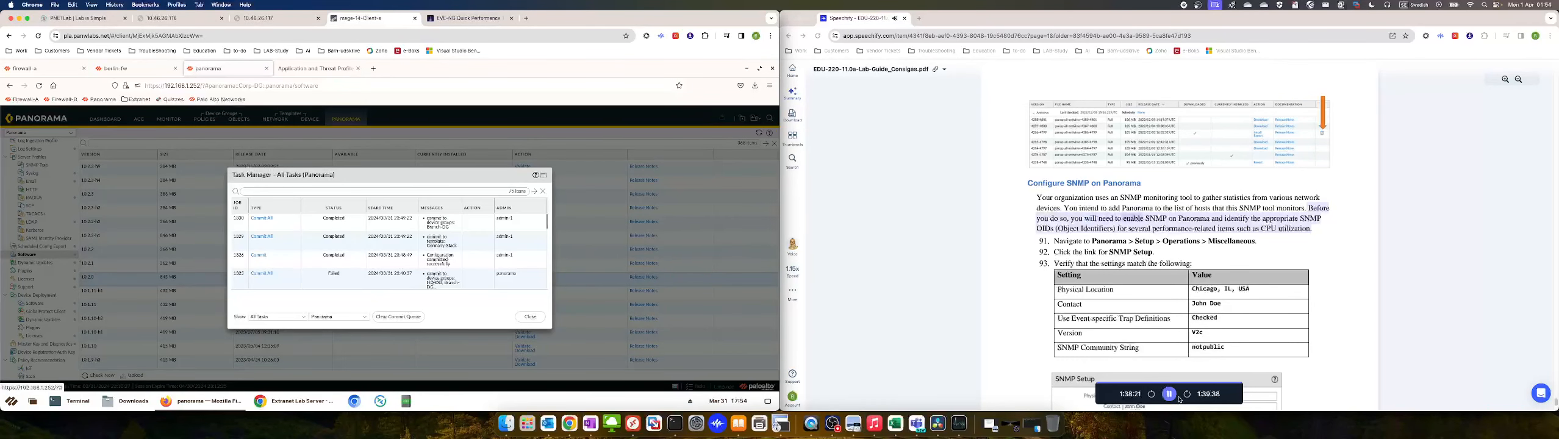
pyautogui.click(1169, 395)
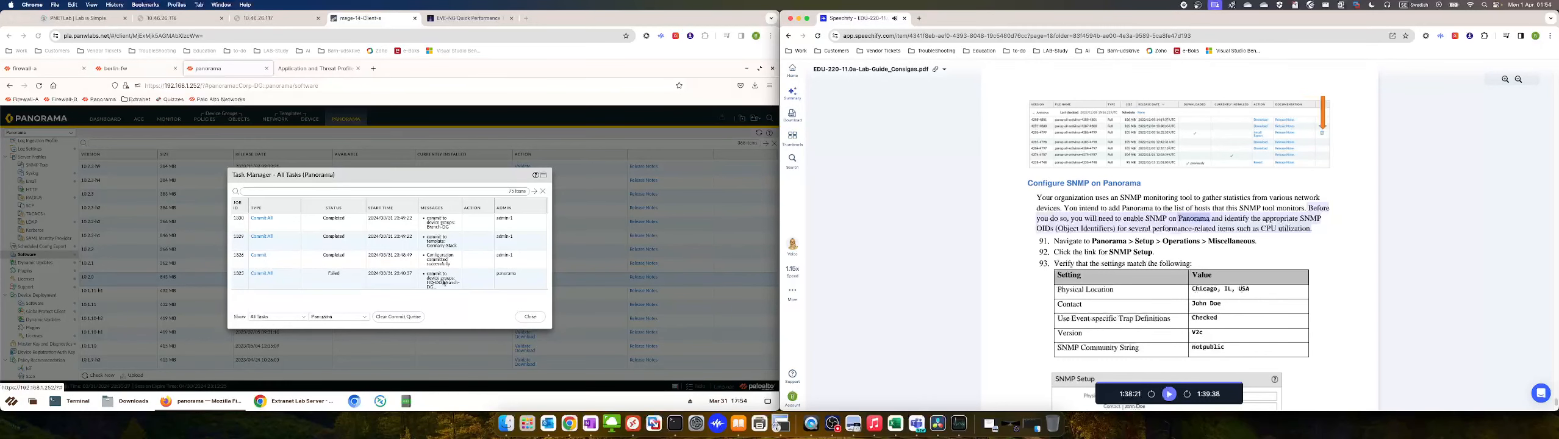
pyautogui.click(263, 220)
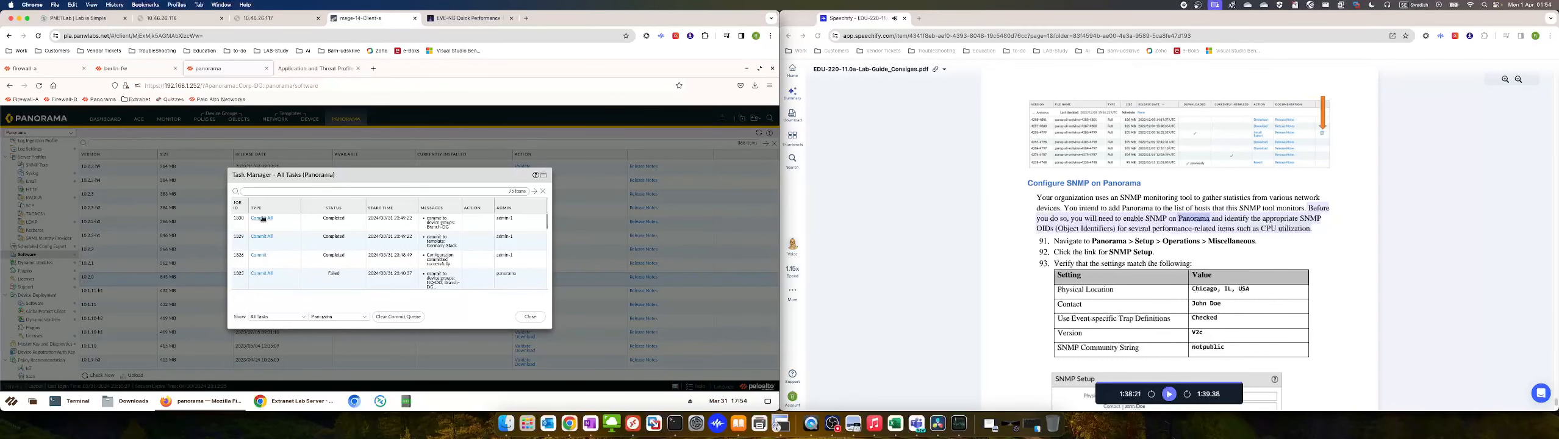
pyautogui.click(339, 229)
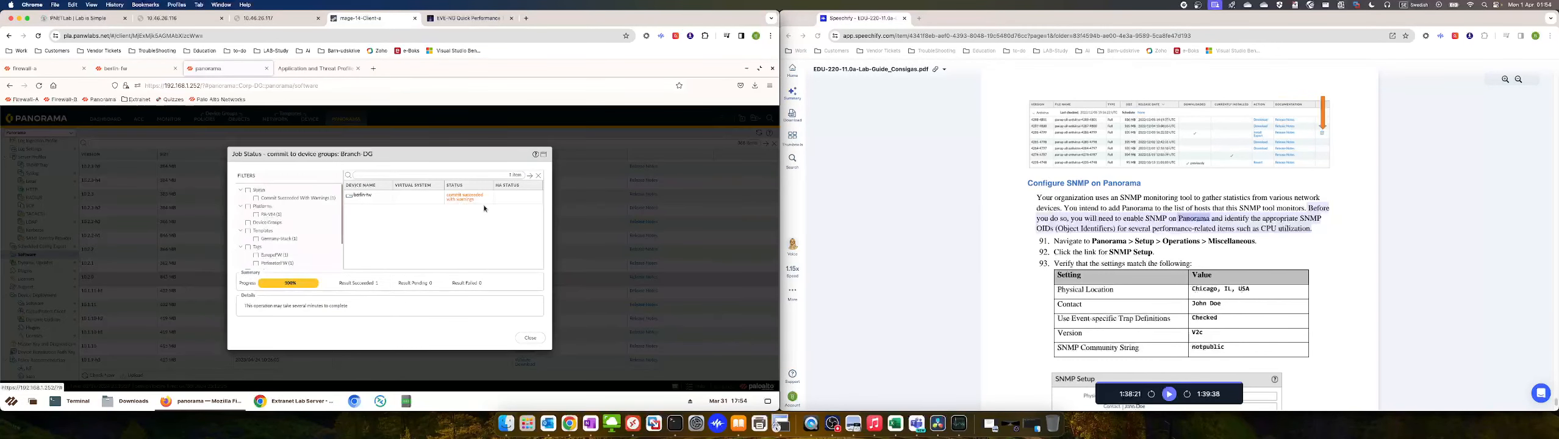
pyautogui.click(526, 336)
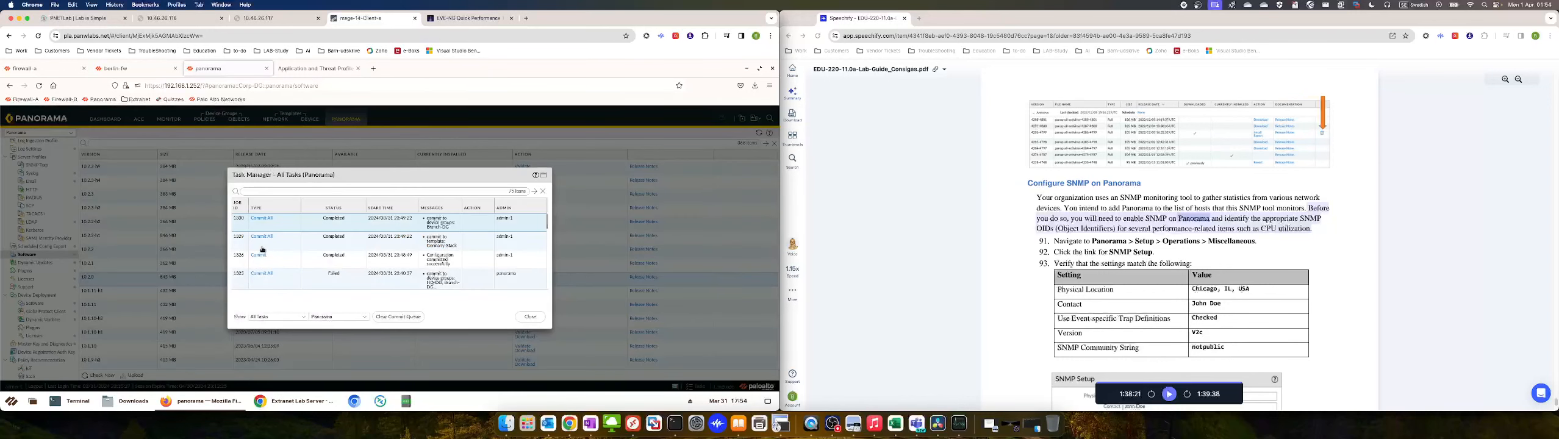
pyautogui.click(264, 239)
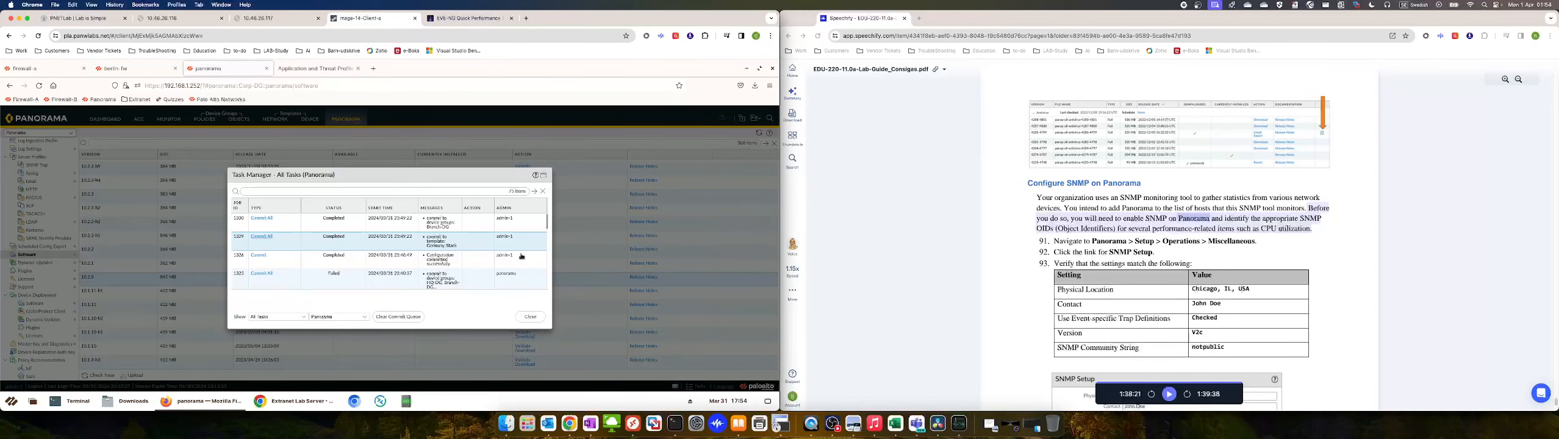
pyautogui.click(530, 337)
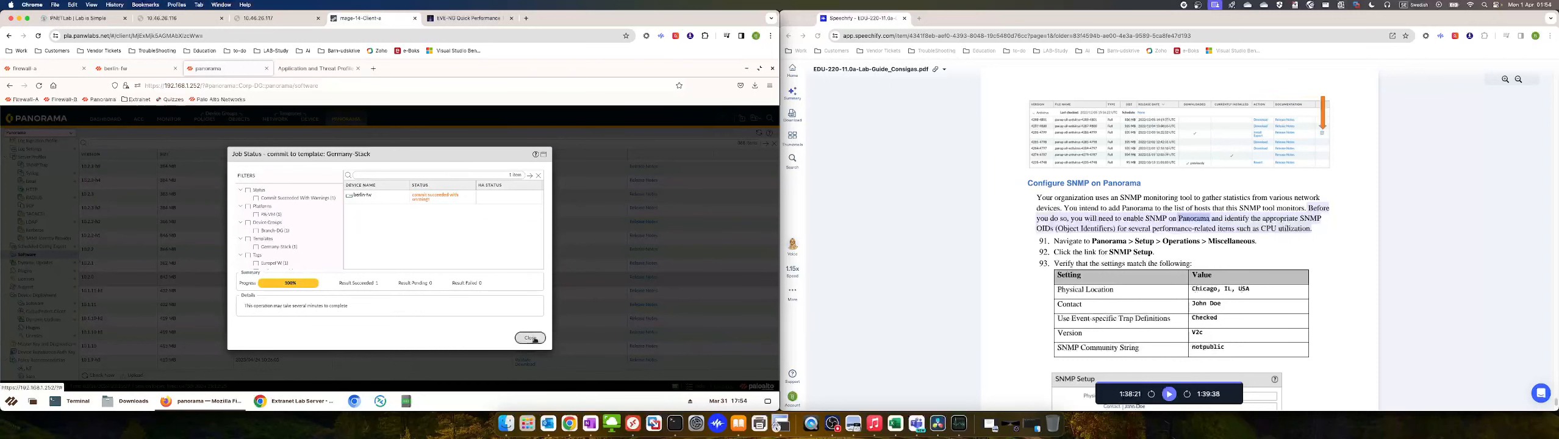
pyautogui.click(1169, 397)
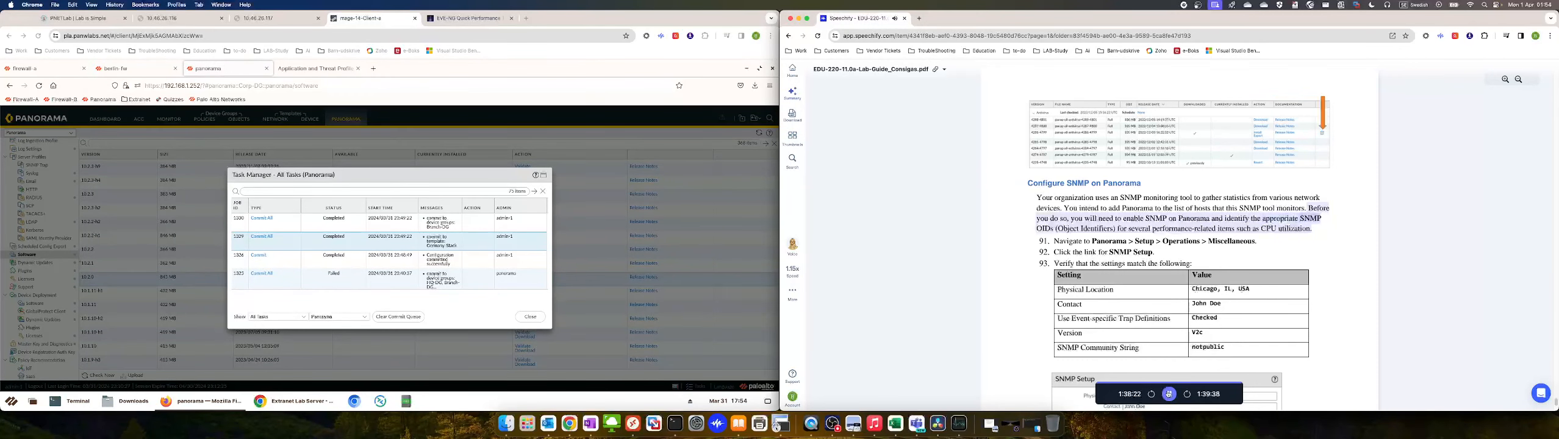
pyautogui.click(530, 317)
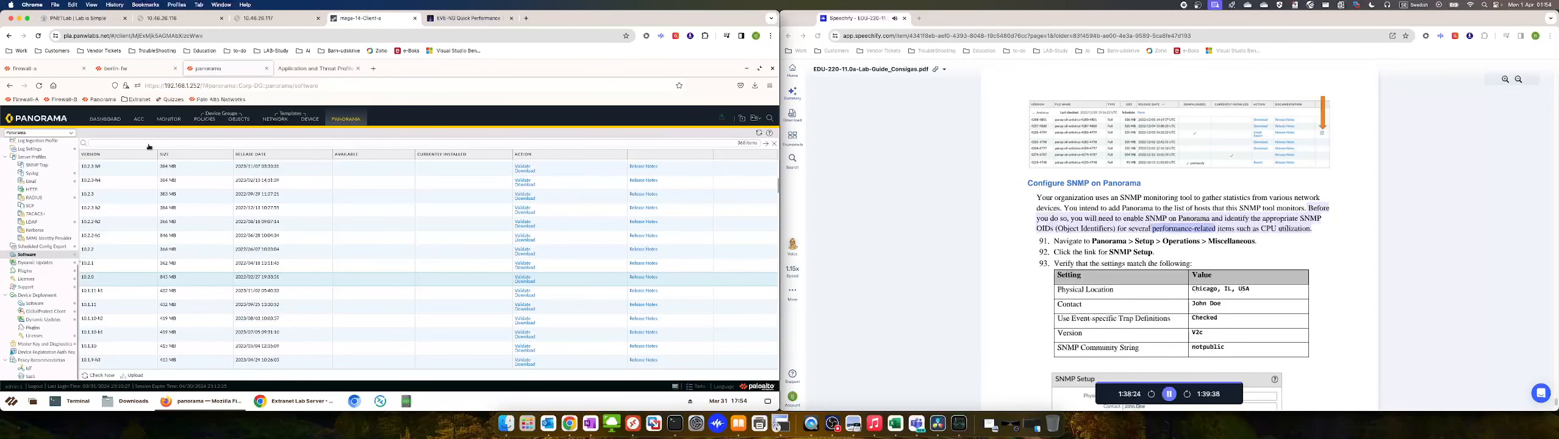
# Display Panorama's Setup page with its Operations settings for the SNMP configuration and pause the lab guide's read-aloud
pyautogui.scroll(10, 45, 162)
pyautogui.click(23, 144)
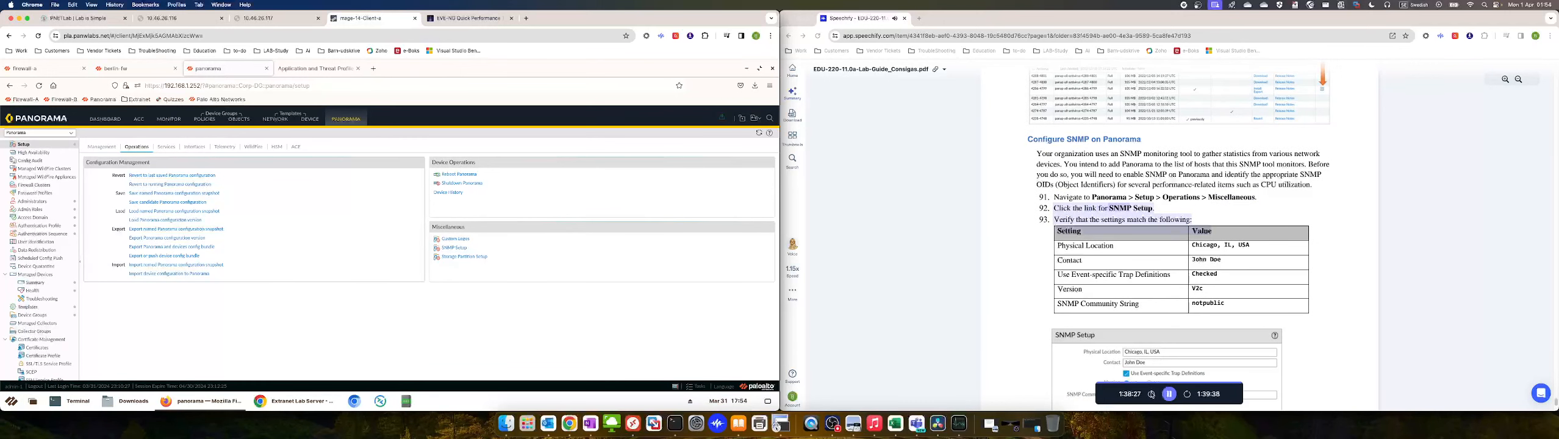
pyautogui.click(1170, 397)
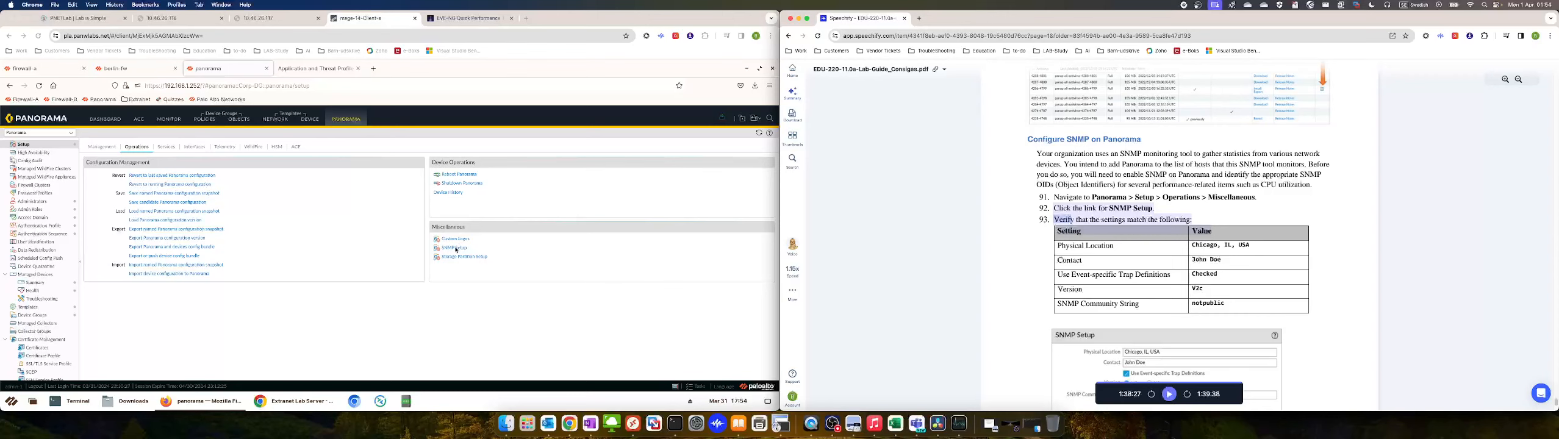
# Check Panorama's SNMP Setup against the lab guide's settings table, with the read-aloud resumed, and accept the settings
pyautogui.click(456, 249)
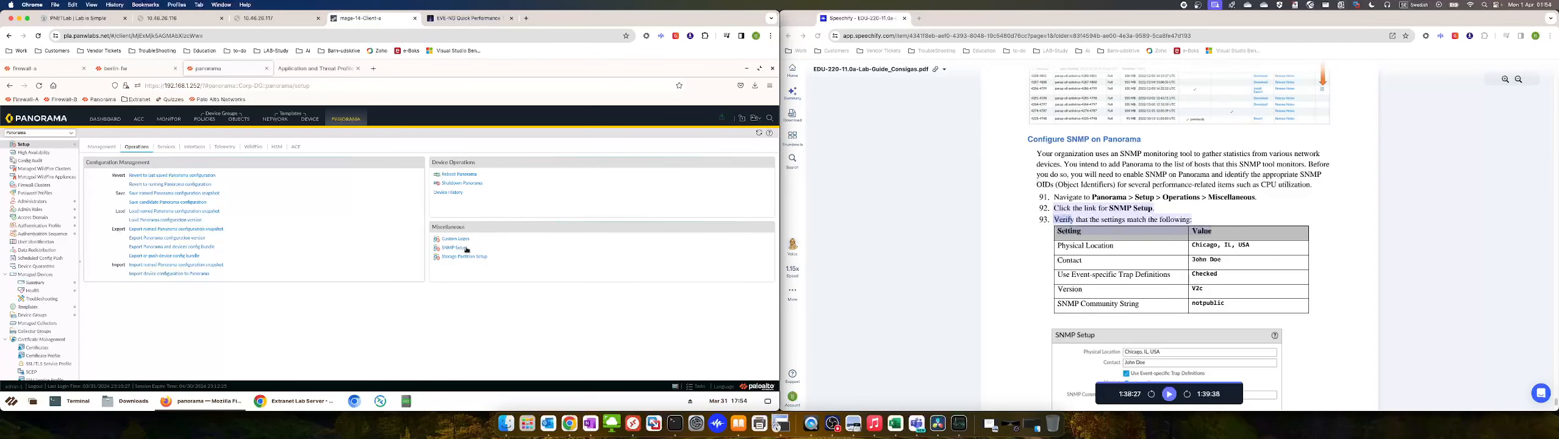
pyautogui.click(466, 249)
pyautogui.click(1170, 395)
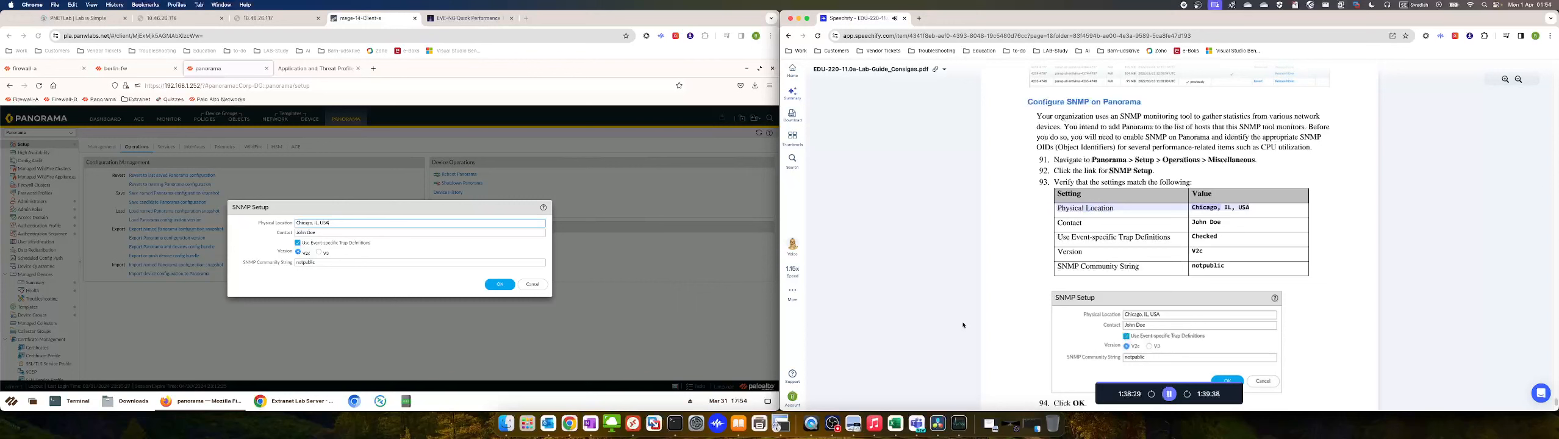
pyautogui.scroll(-1, 1052, 328)
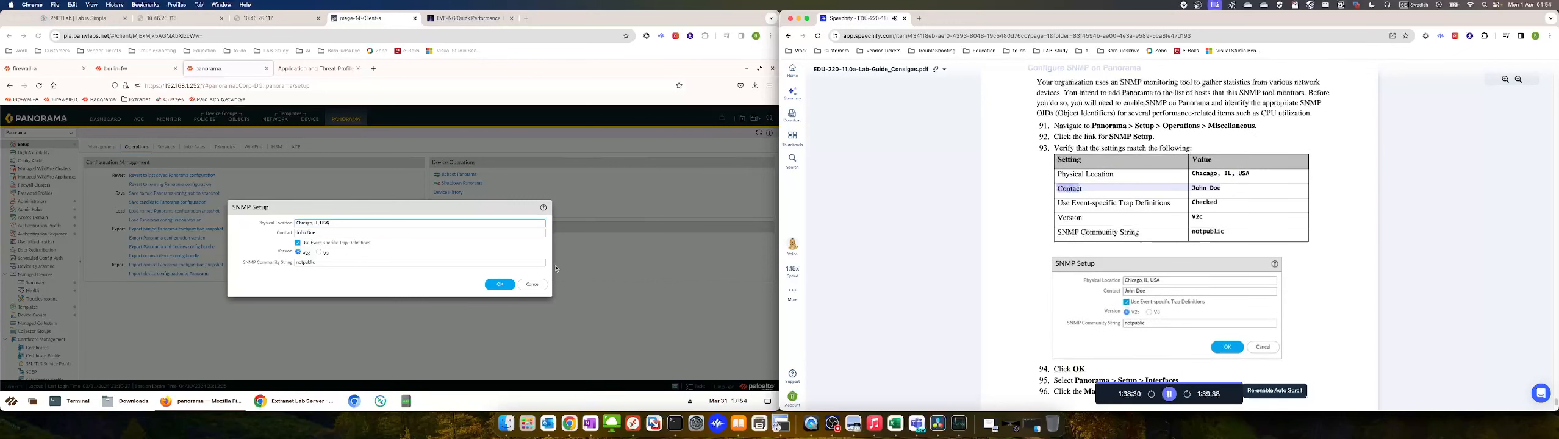
pyautogui.click(499, 285)
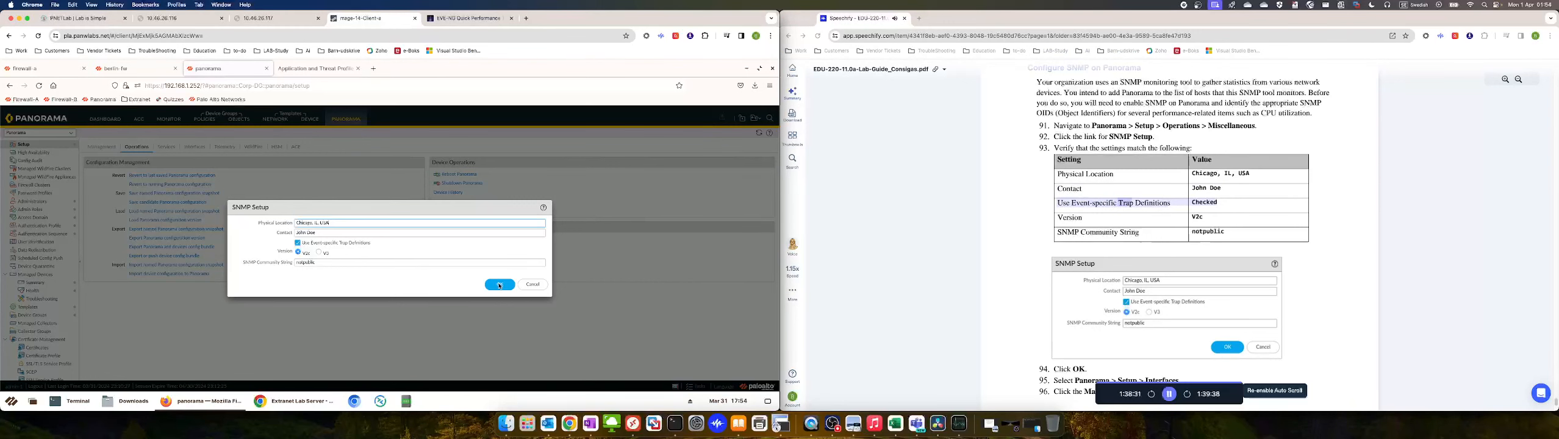
pyautogui.click(499, 285)
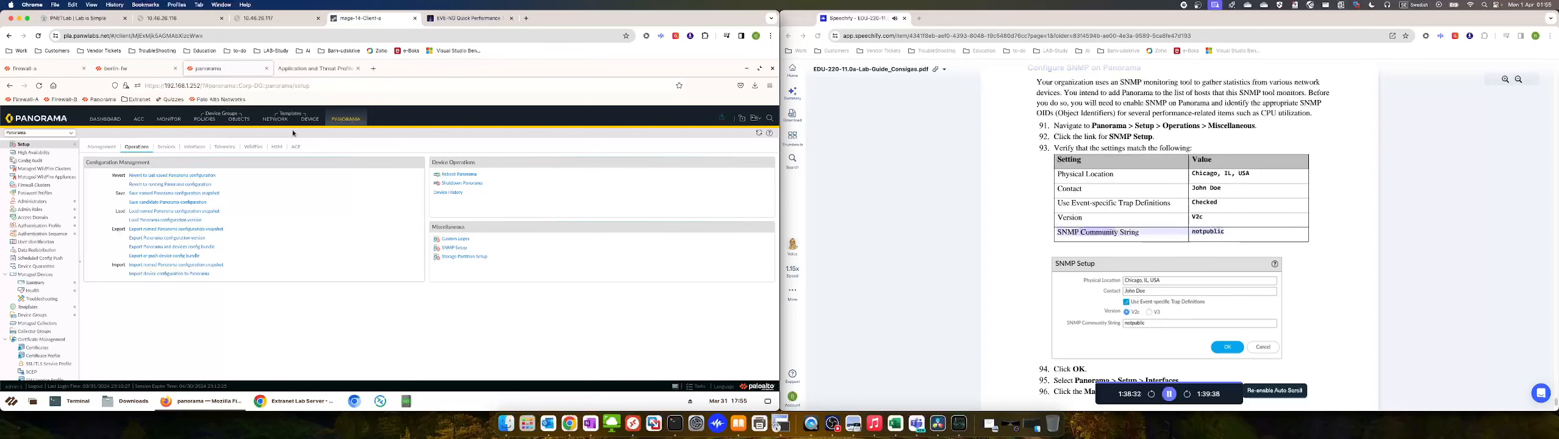
# Enable the SNMP network service on Panorama's Management interface and save it, dismissing the lab guide's referral offer along the way
pyautogui.click(196, 149)
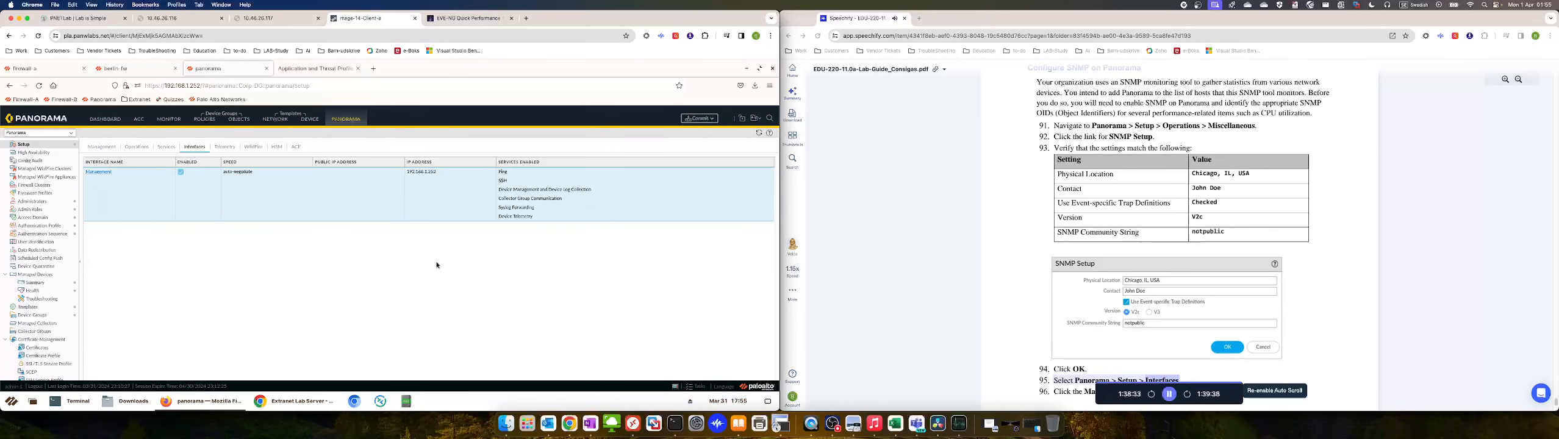
pyautogui.click(1286, 394)
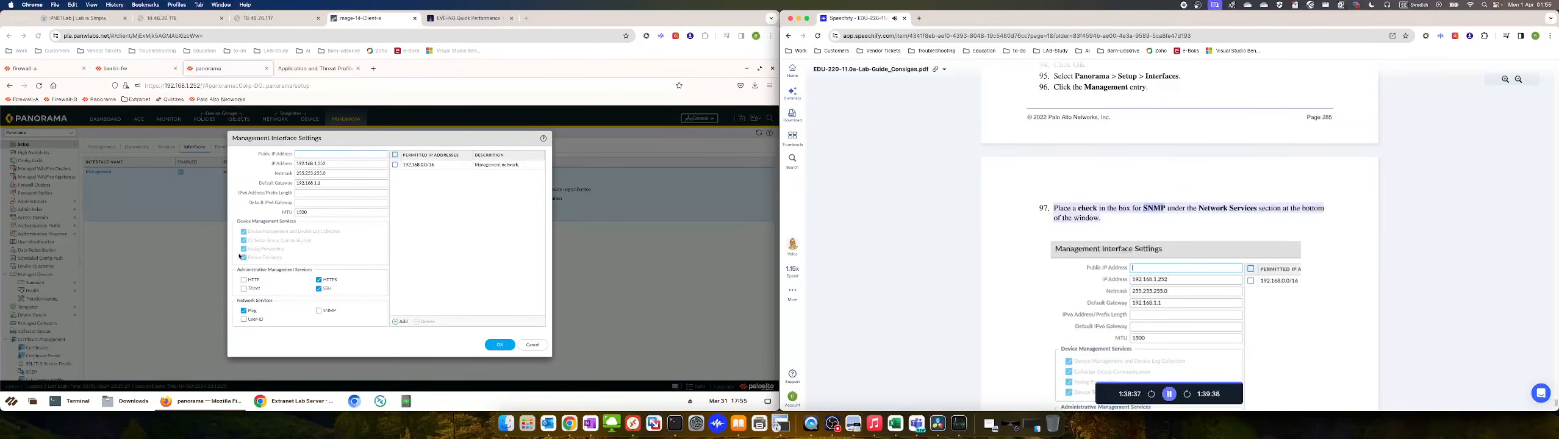
pyautogui.click(318, 311)
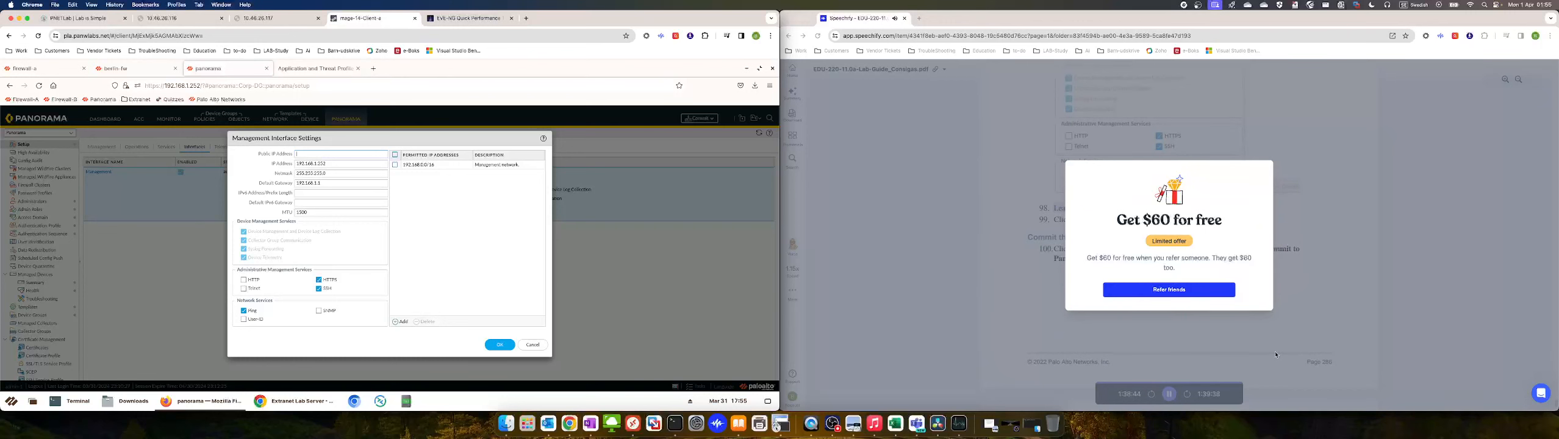
pyautogui.click(1173, 367)
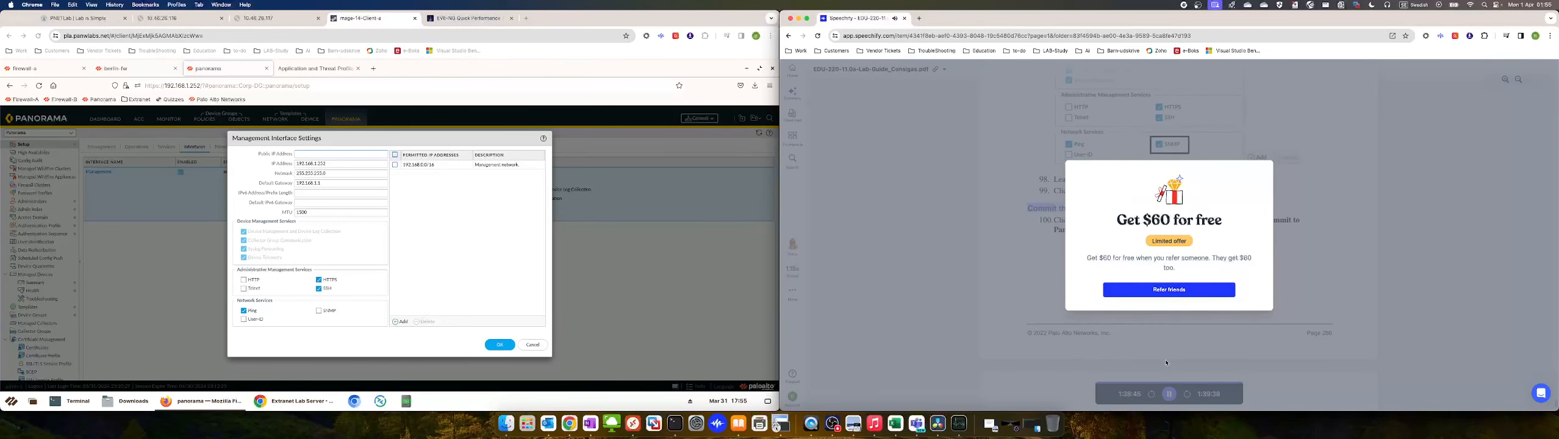
pyautogui.click(1170, 394)
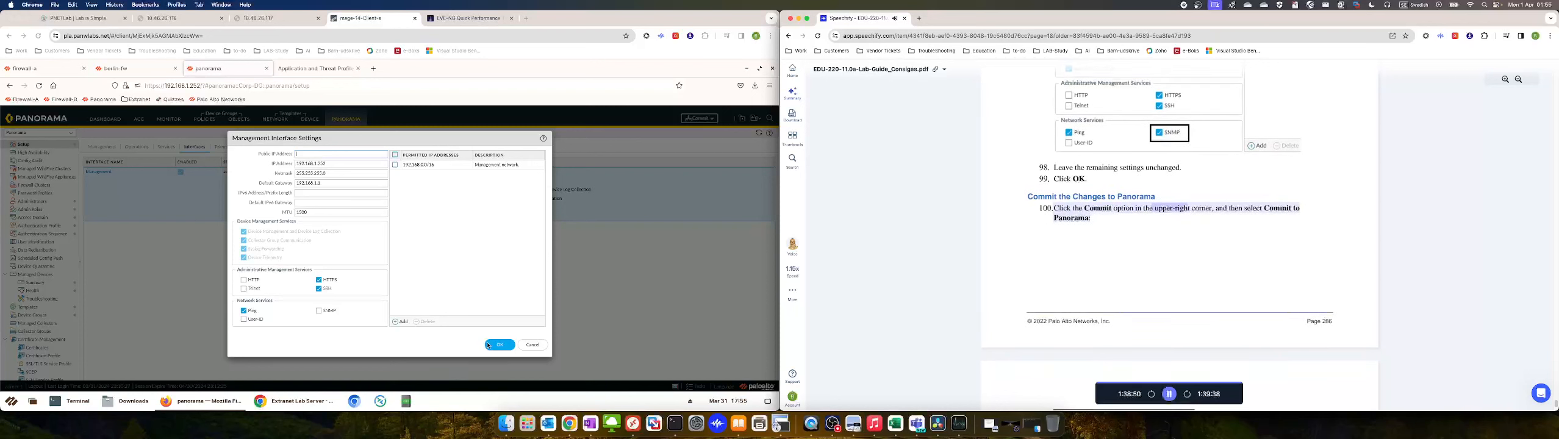
pyautogui.click(319, 311)
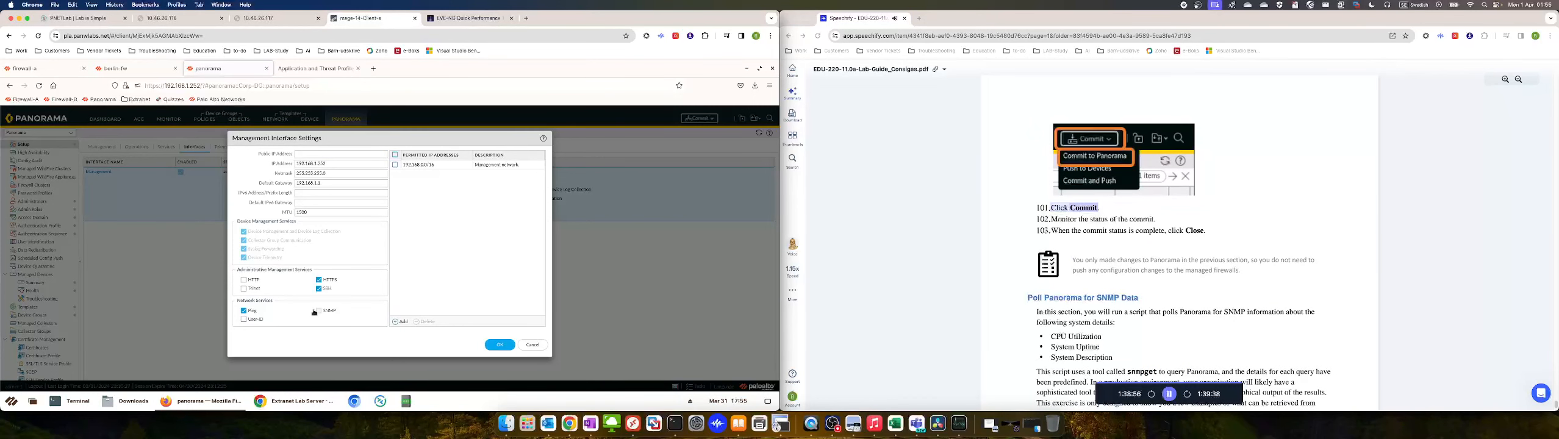
pyautogui.click(316, 312)
pyautogui.click(500, 346)
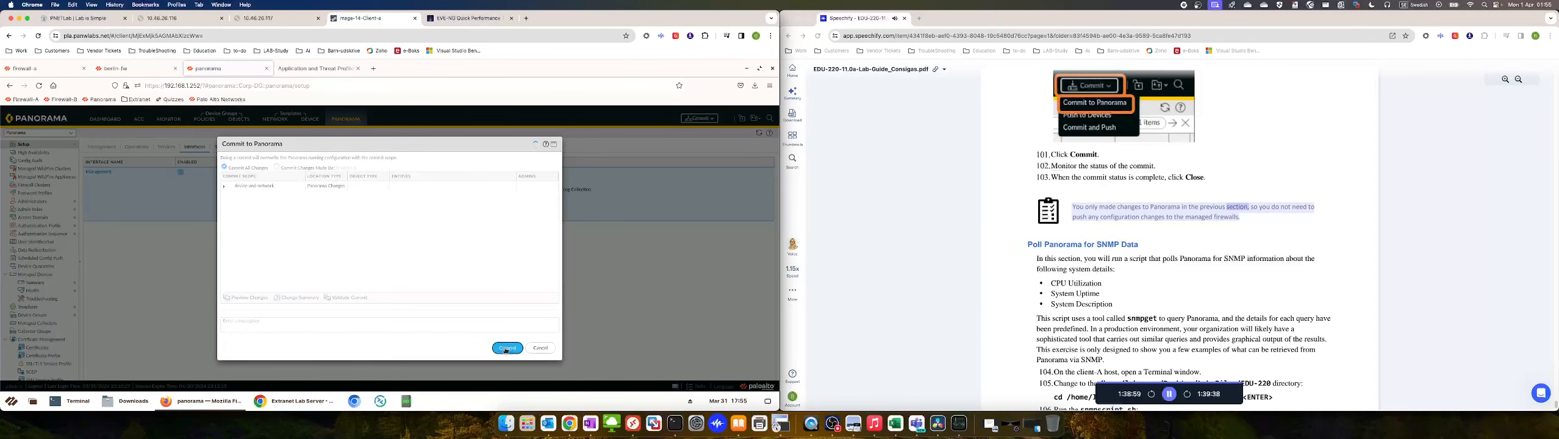
# Commit all changes to Panorama and close the commit status
pyautogui.click(506, 348)
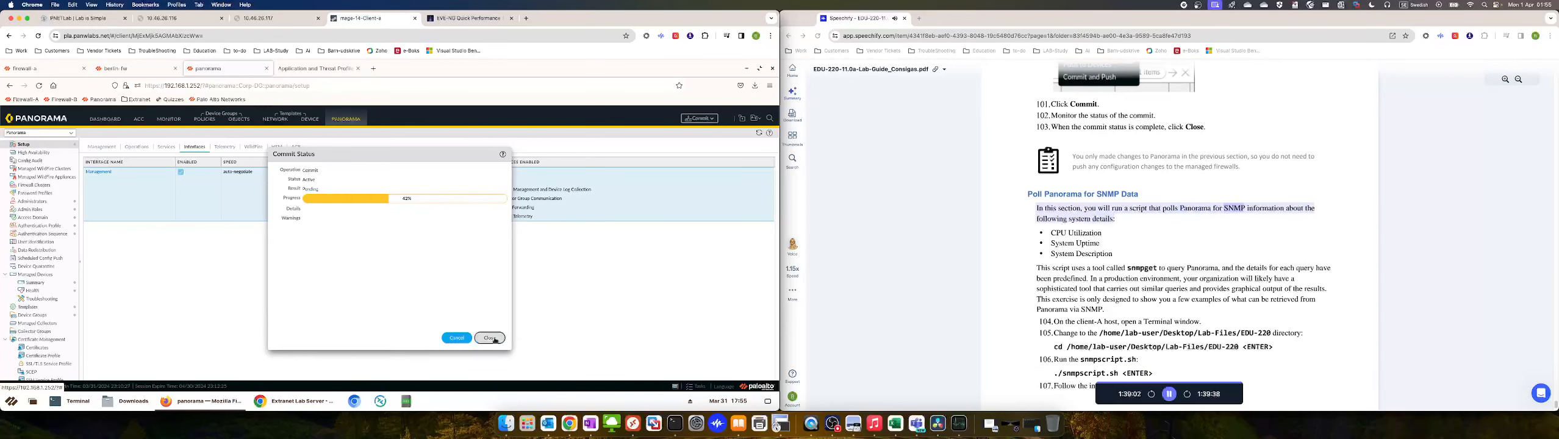
pyautogui.click(491, 337)
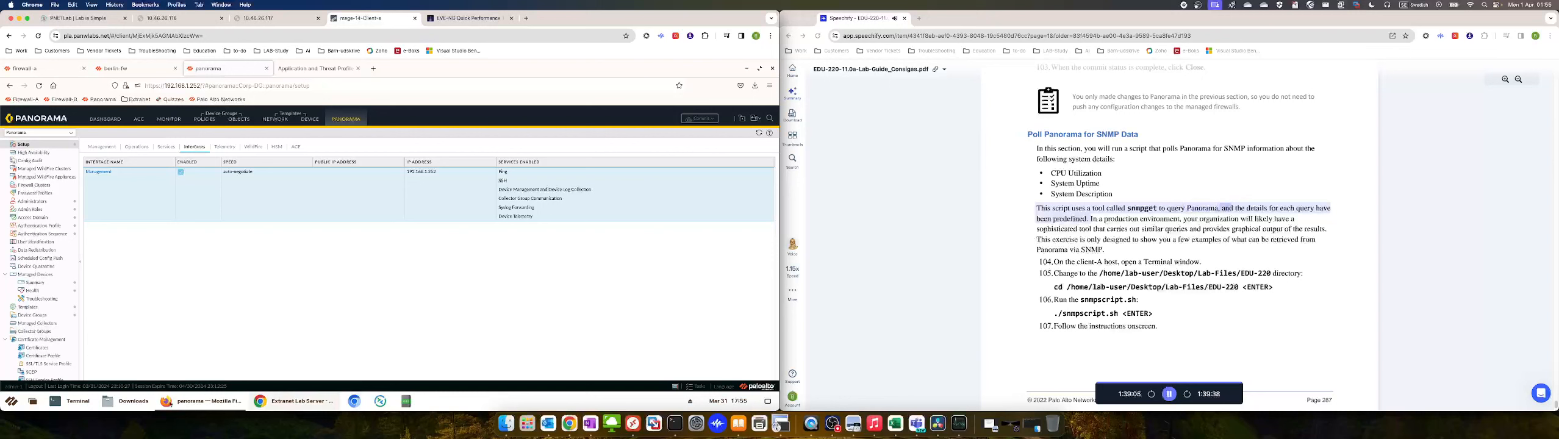
# Close the terminal window with the old output and open a fresh terminal on the client-A host
pyautogui.click(74, 402)
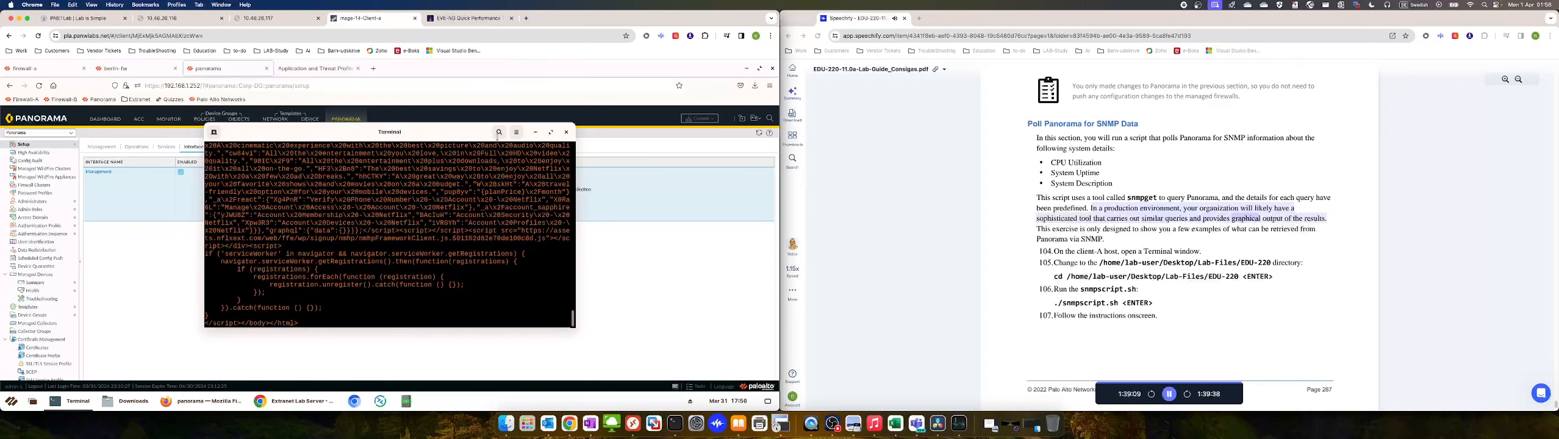
pyautogui.click(566, 133)
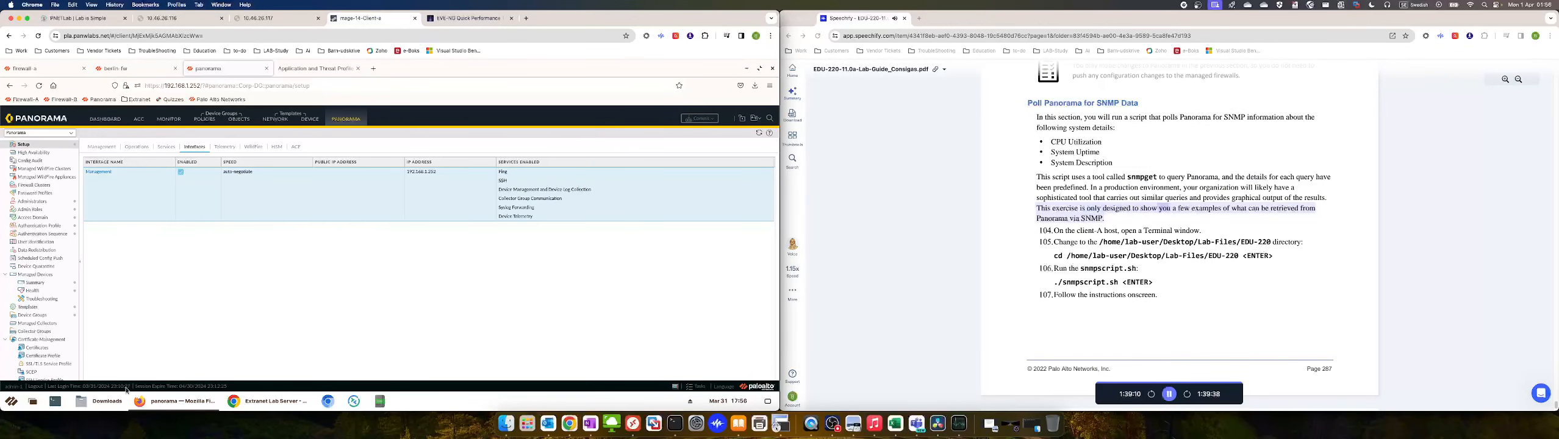
pyautogui.click(56, 403)
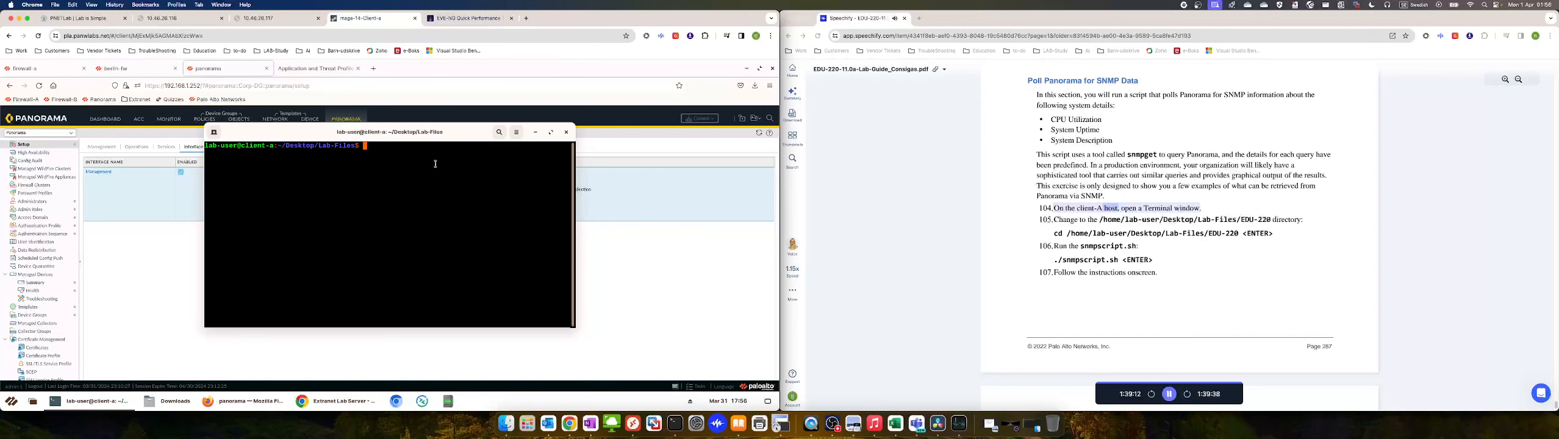
# Try to switch to the EDU-220 folder by running the path /home/lab-user/Desktop/Lab-Files/EDU-220/ on its own
pyautogui.write('/ho')
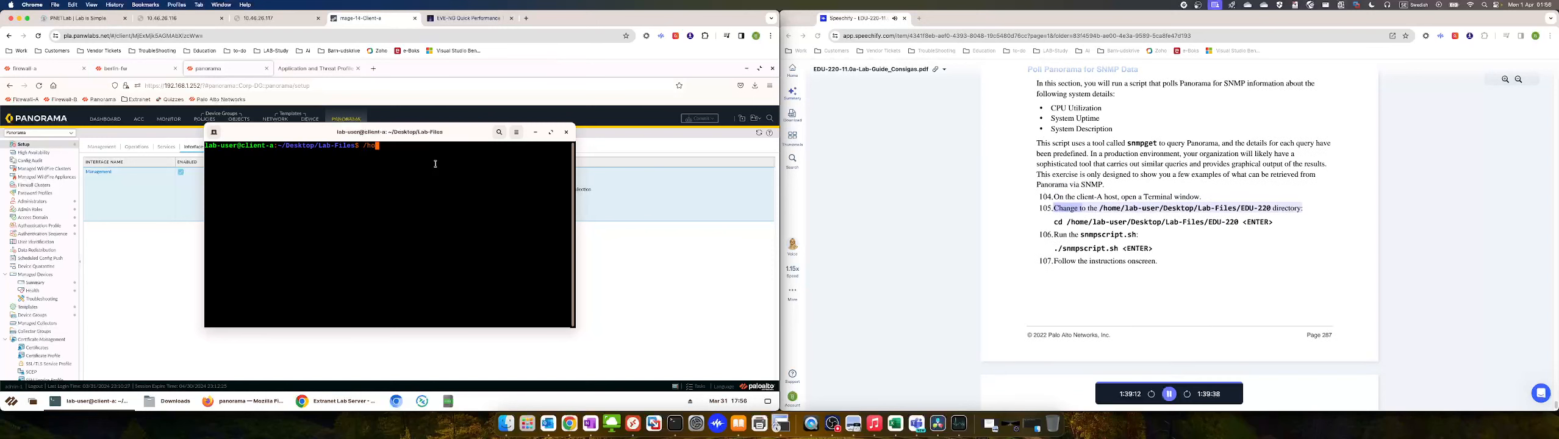
pyautogui.write('me/lab-user/')
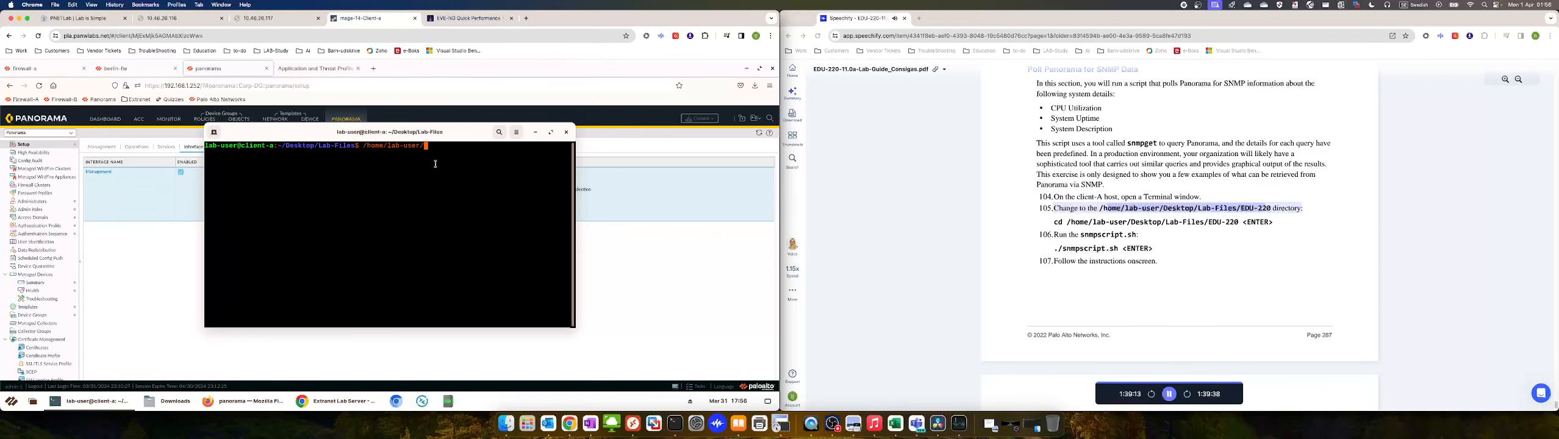
pyautogui.write('Desktop/L')
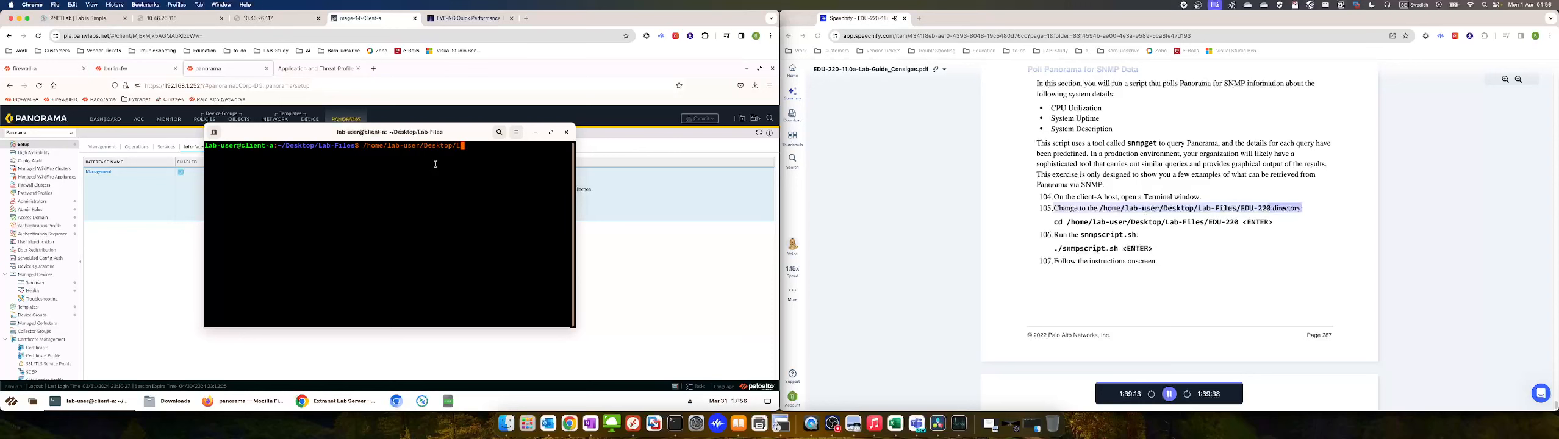
pyautogui.write('a')
pyautogui.press('Tab')
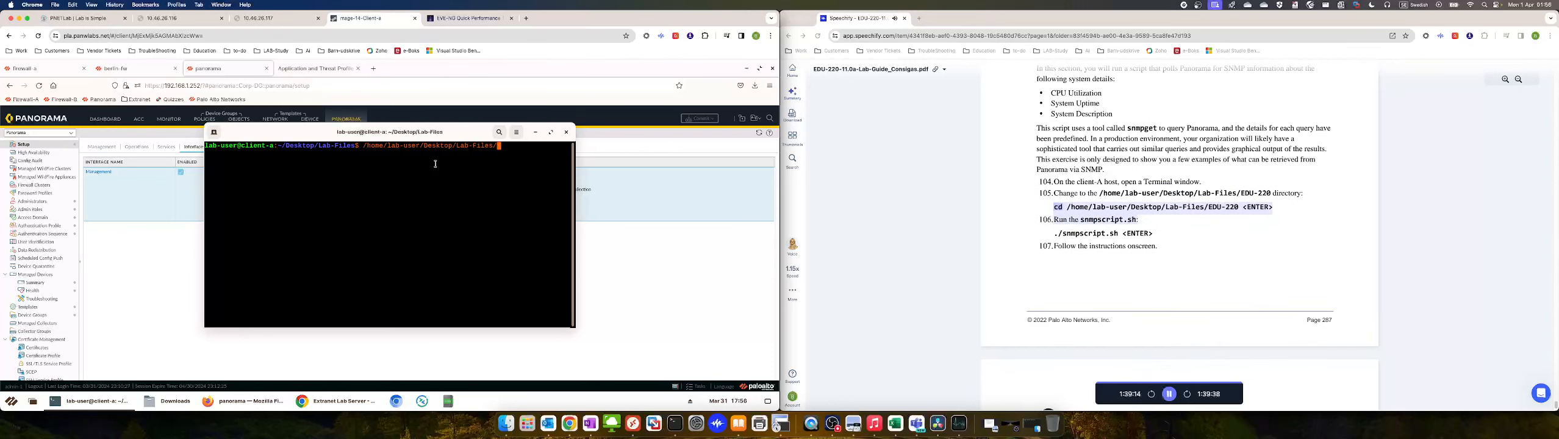
pyautogui.write('E')
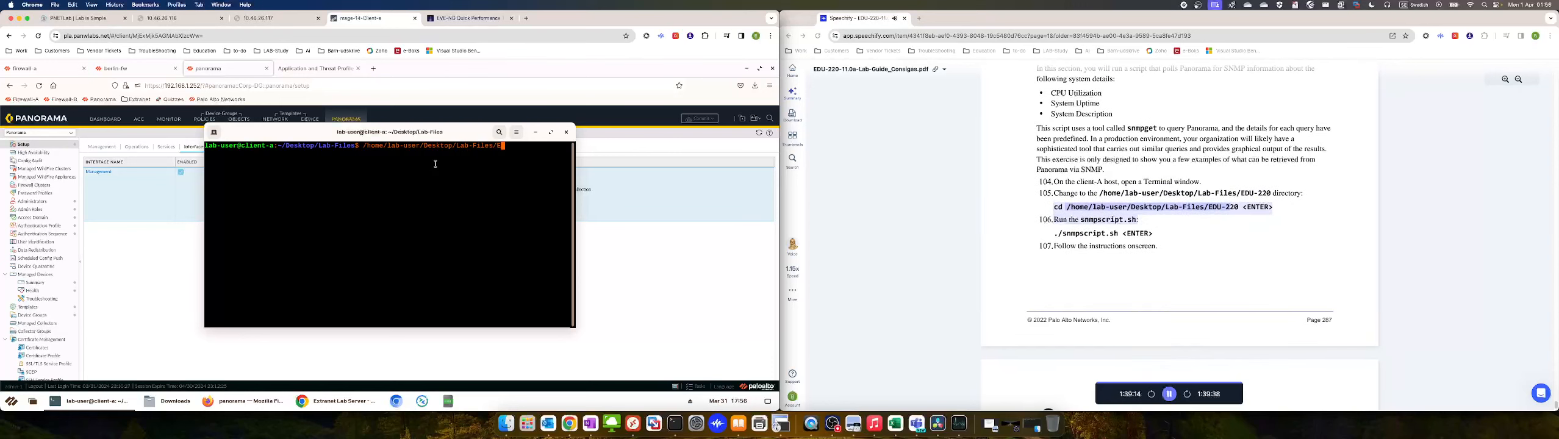
pyautogui.press('Tab')
pyautogui.write('2')
pyautogui.press('Tab')
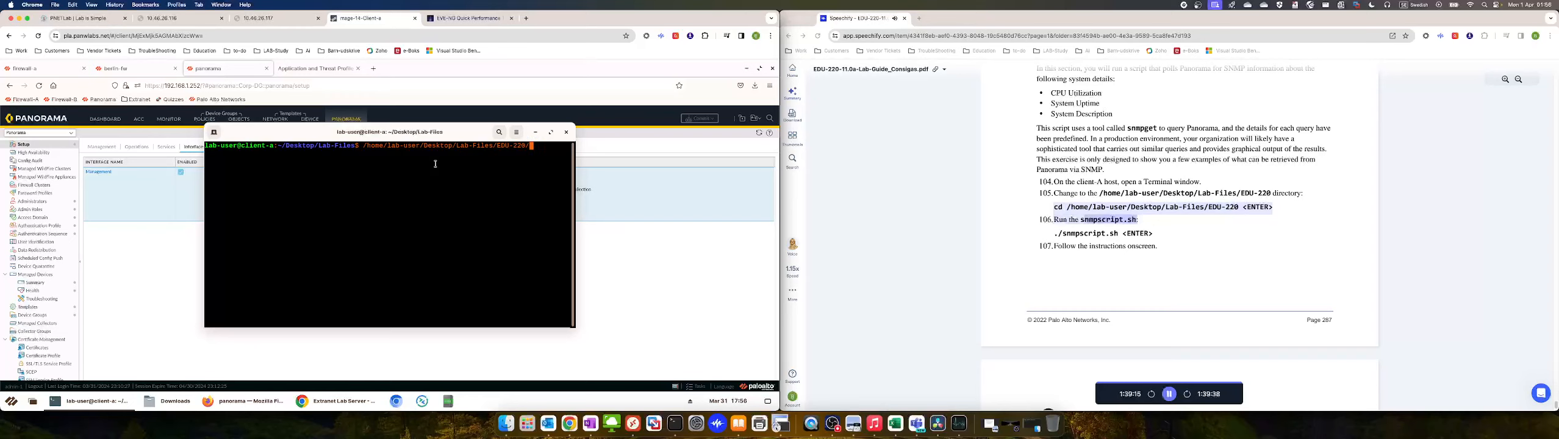
pyautogui.press('Return')
# Pause the lab guide's read-aloud, recheck the directory instructions, and clear the partly entered script command from the terminal
pyautogui.write('./sn')
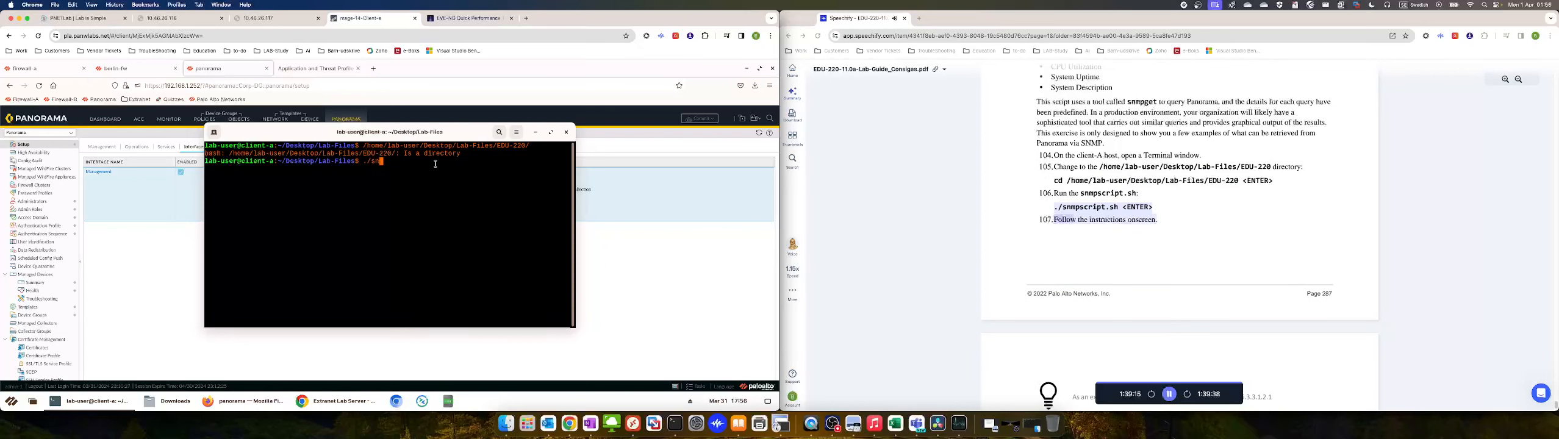
pyautogui.write('m')
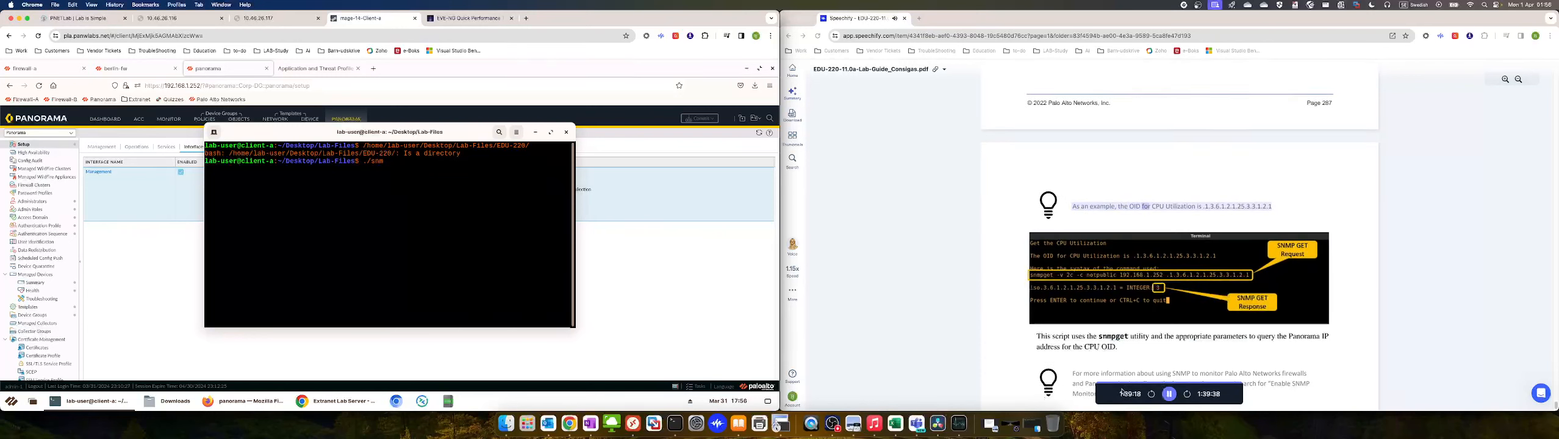
pyautogui.click(1169, 395)
pyautogui.click(1170, 395)
pyautogui.scroll(5, 1092, 247)
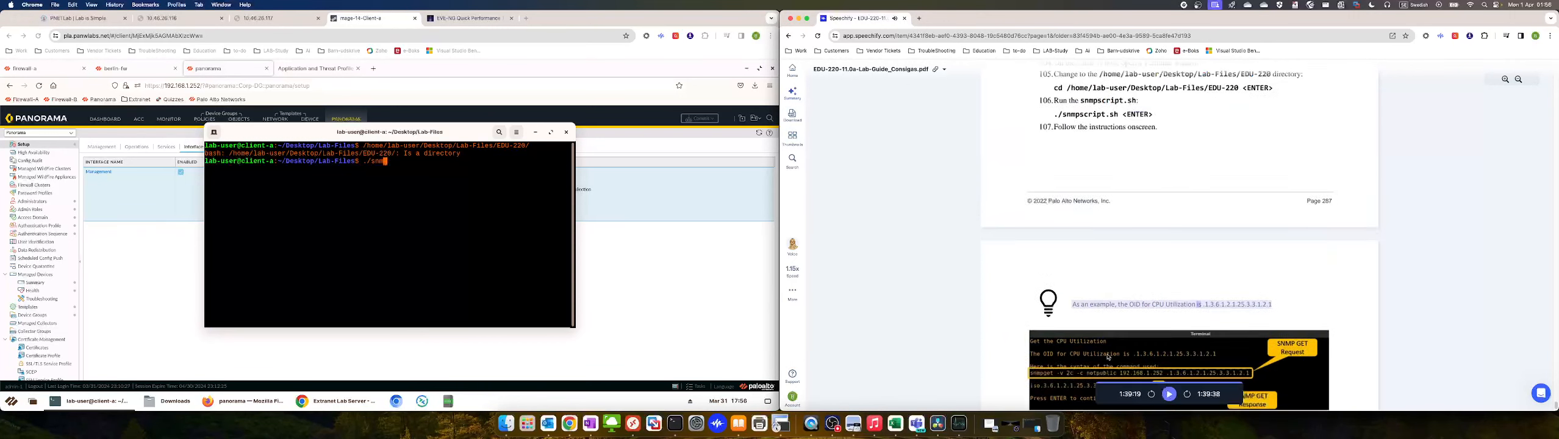
pyautogui.click(415, 183)
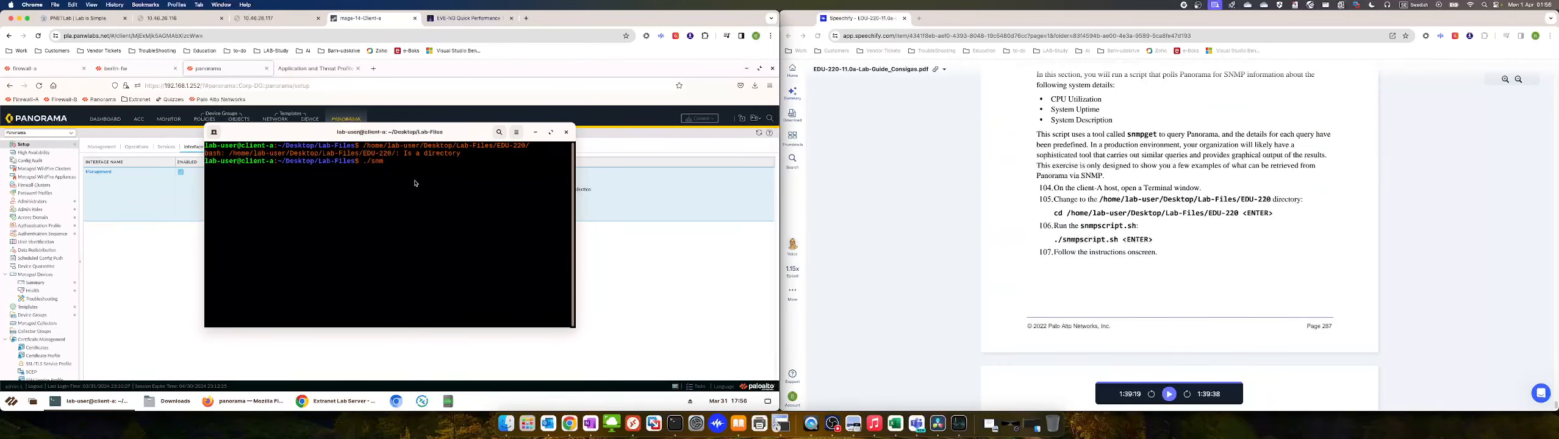
pyautogui.press('BackSpace')
pyautogui.press('BackSpace')
pyautogui.press('BackSpace')
pyautogui.press('BackSpace')
pyautogui.press('BackSpace')
# Recall the previous directory path and run it with cd to change to /home/lab-user/Desktop/Lab-Files/EDU-220/
pyautogui.press('Up')
pyautogui.press('Left')
pyautogui.press('Left')
pyautogui.press('Left')
pyautogui.press('Left')
pyautogui.press('Left')
pyautogui.press('Left')
pyautogui.press('Left')
pyautogui.press('Left')
pyautogui.press('Left')
pyautogui.press('Left')
pyautogui.press('Left')
pyautogui.press('Left')
pyautogui.press('Left')
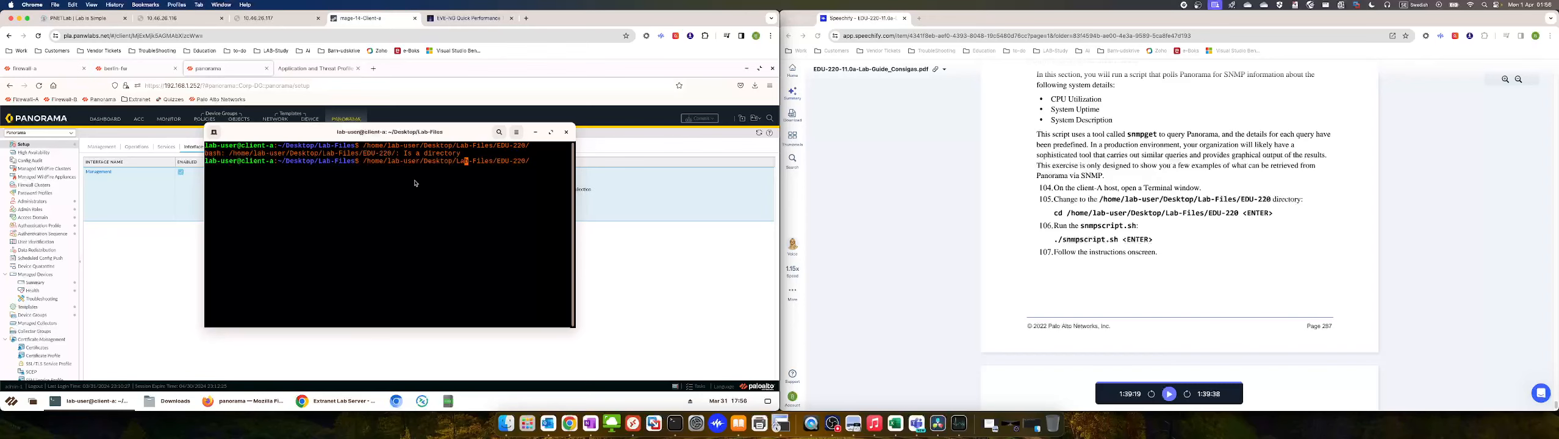
pyautogui.press('Left')
pyautogui.press('Left')
pyautogui.press('Left')
pyautogui.press('Left')
pyautogui.press('Left')
pyautogui.press('Left')
pyautogui.write('cd')
pyautogui.press('Return')
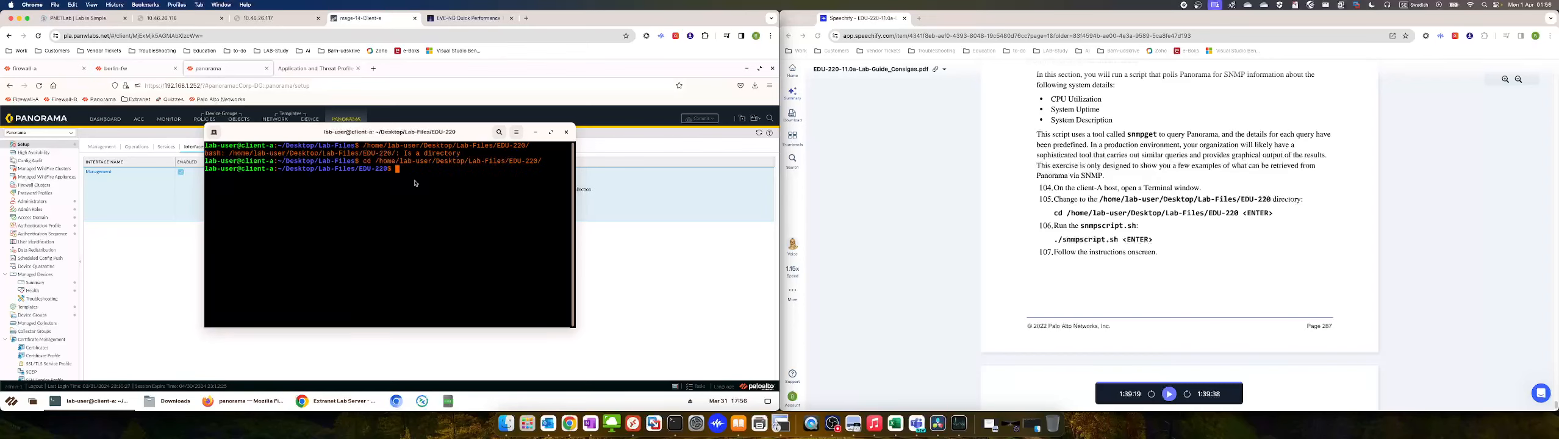
# Run ./snmpscript.sh and continue past its introduction to the CPU utilization query
pyautogui.write('./')
pyautogui.write('s')
pyautogui.press('Tab')
pyautogui.press('Return')
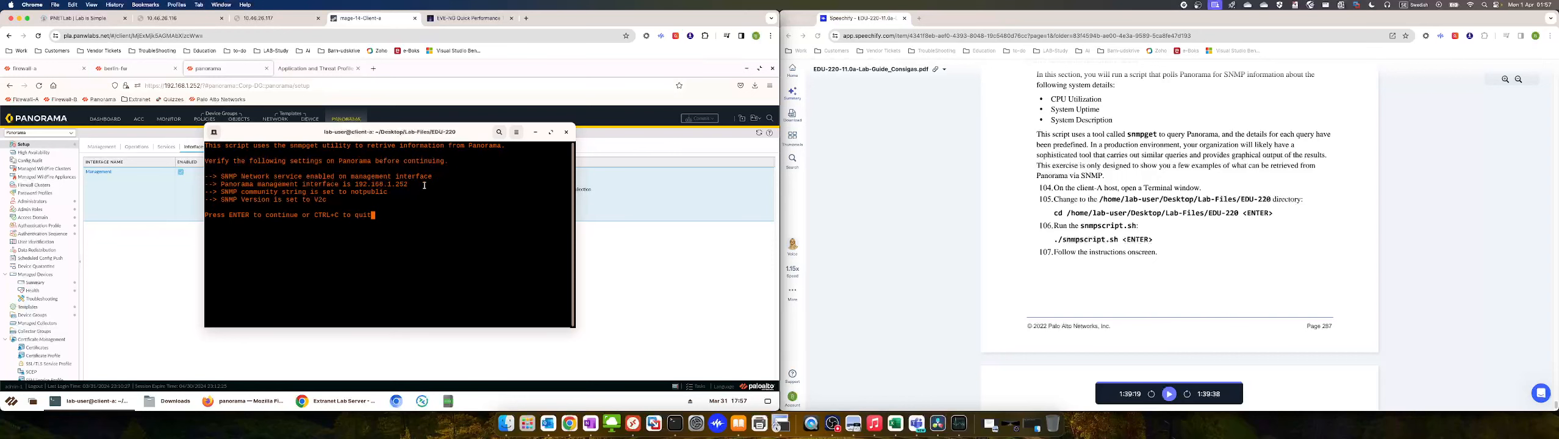
pyautogui.press('Return')
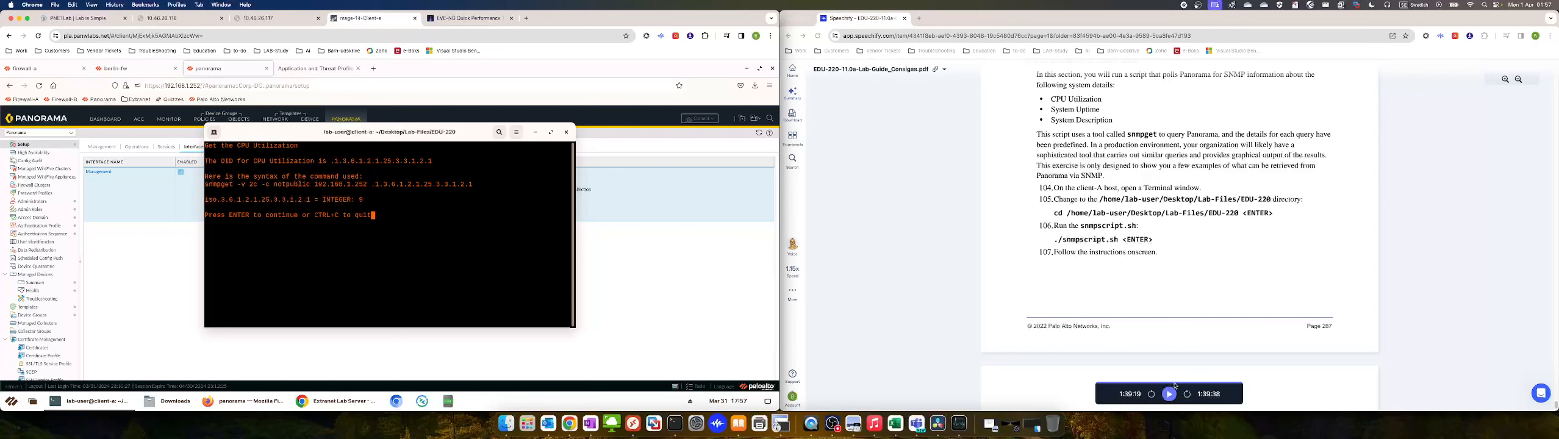
# Compare the CPU utilization query's snmpget command and response in the terminal with the lab guide's example, then resume the read-aloud
pyautogui.click(1170, 397)
pyautogui.scroll(-3, 1145, 334)
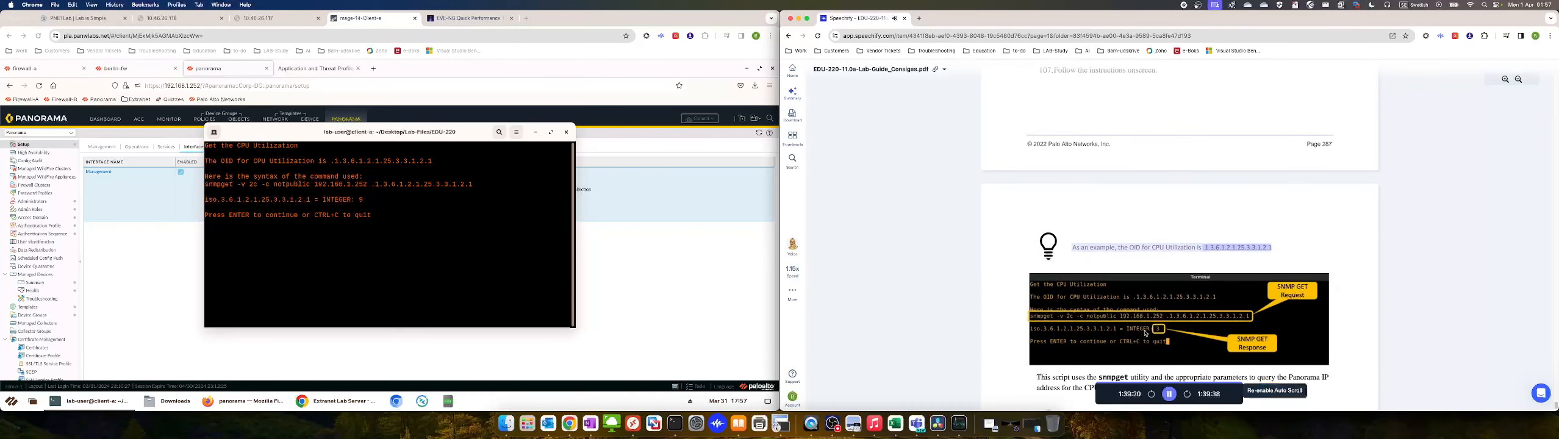
pyautogui.scroll(-1, 1145, 334)
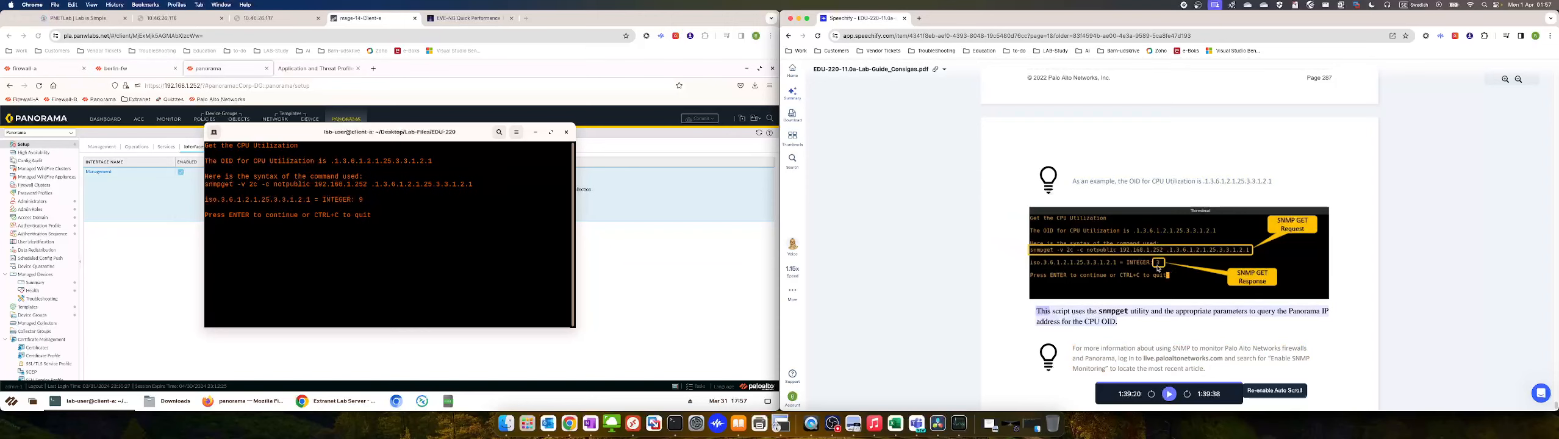
pyautogui.click(360, 205)
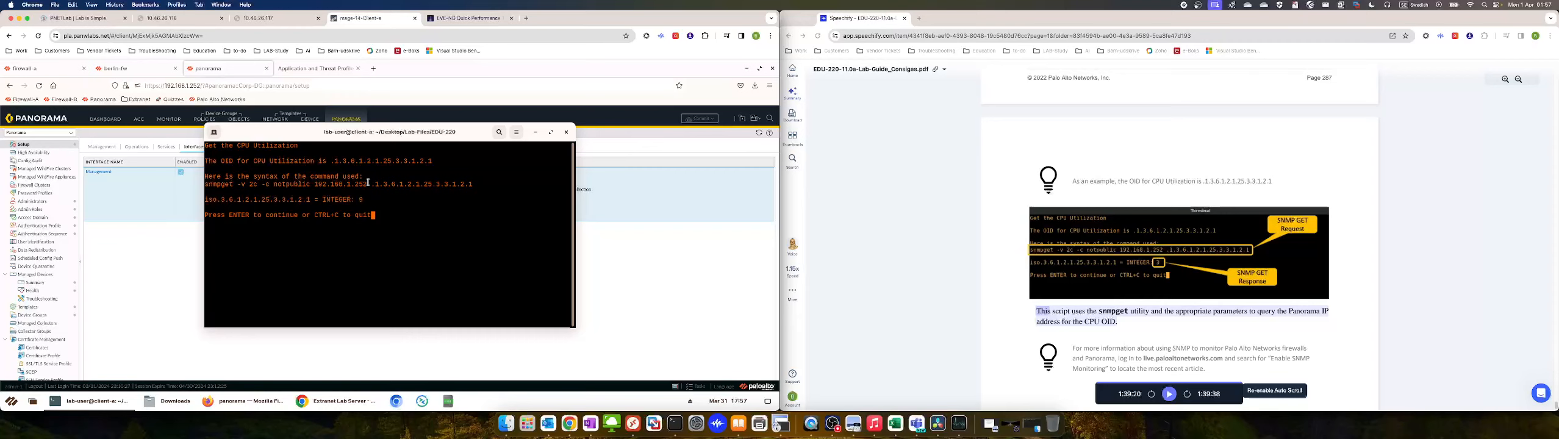
pyautogui.moveTo(475, 185); pyautogui.dragTo(208, 184)
pyautogui.click(303, 195)
pyautogui.click(1171, 400)
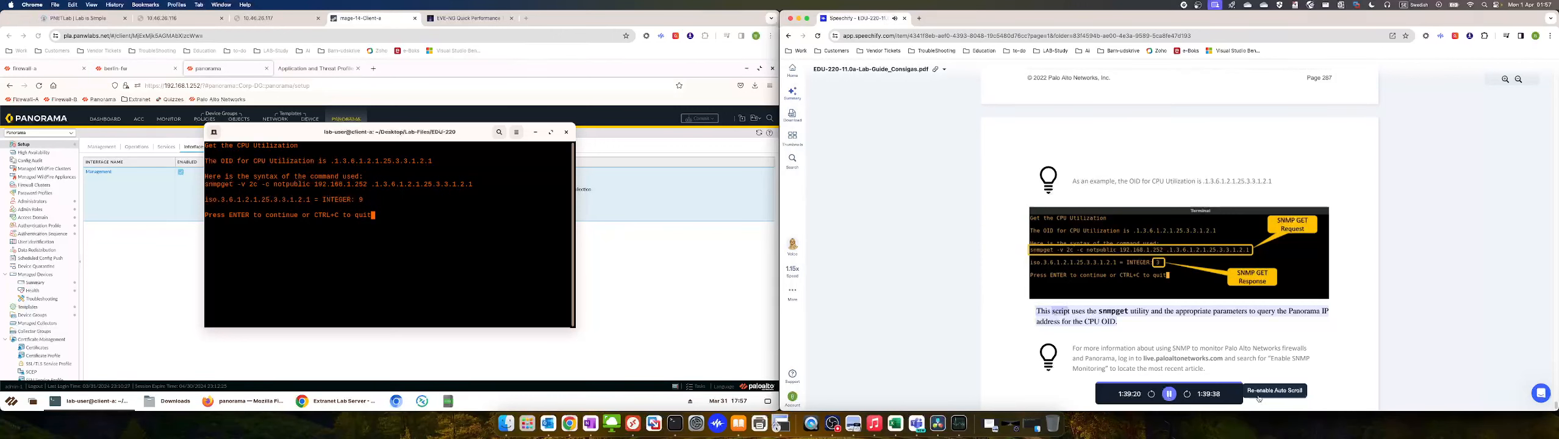
# Re-enable the lab guide's auto scroll and continue snmpscript.sh through the System Uptime query until the script exits
pyautogui.click(1277, 392)
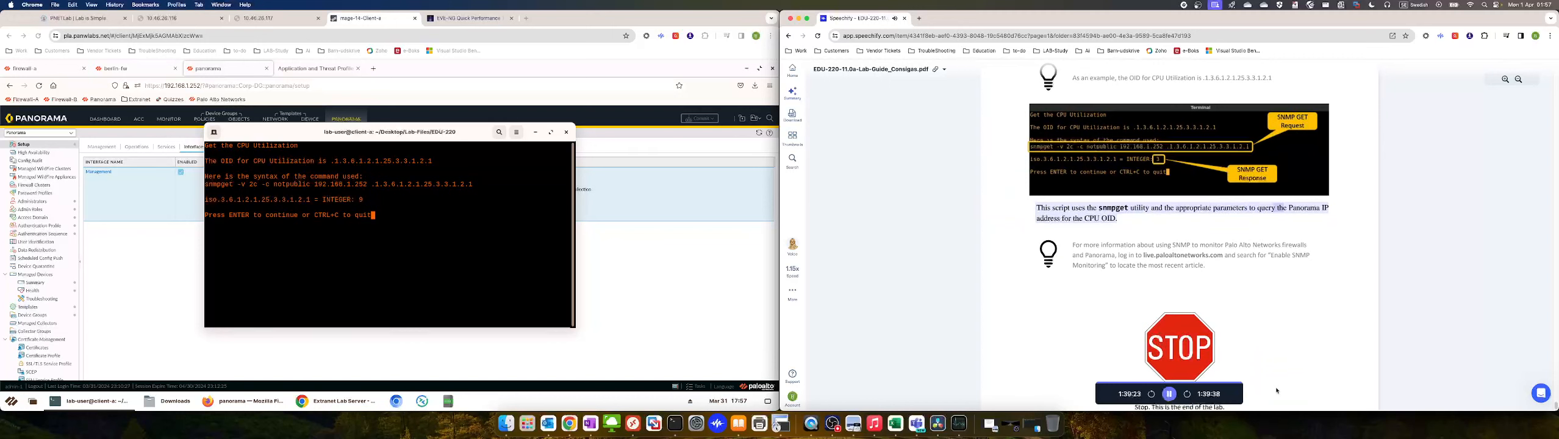
pyautogui.click(437, 240)
pyautogui.press('Return')
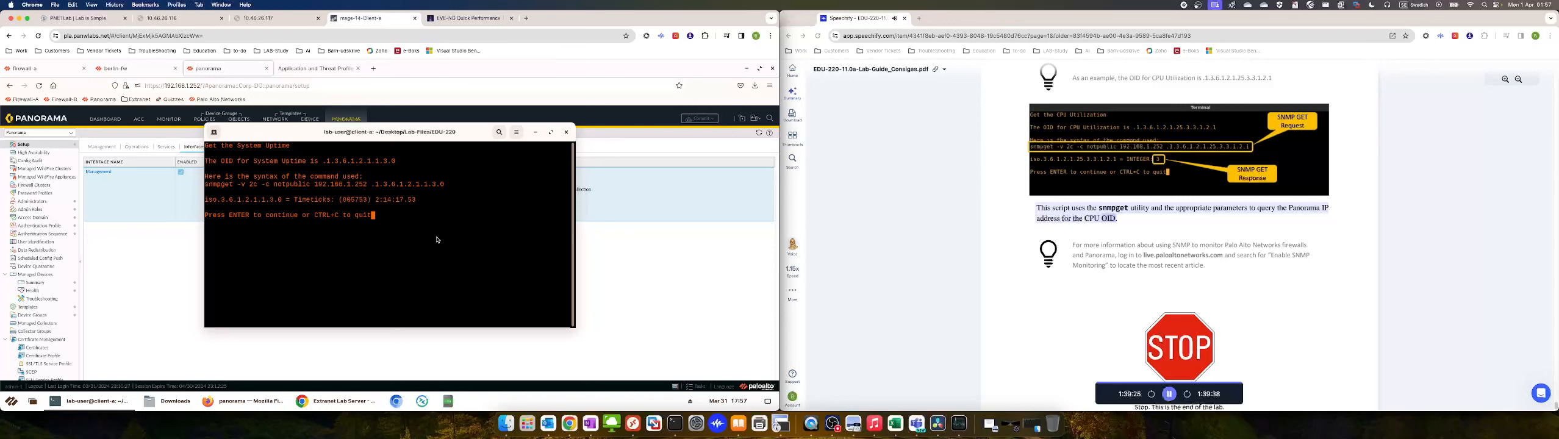
pyautogui.press('Return')
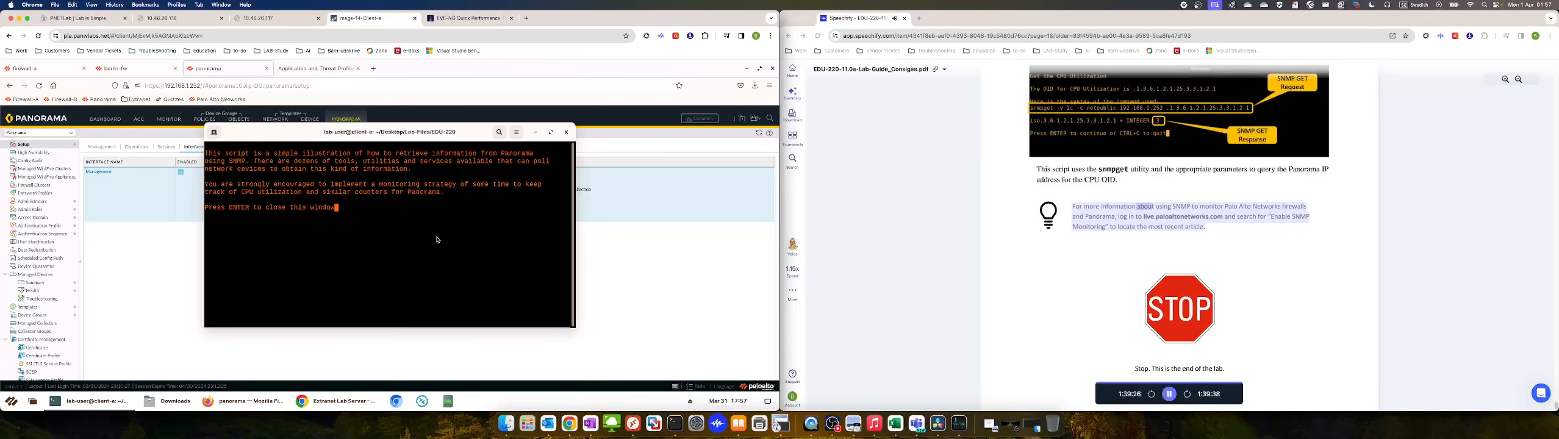
pyautogui.press('Return')
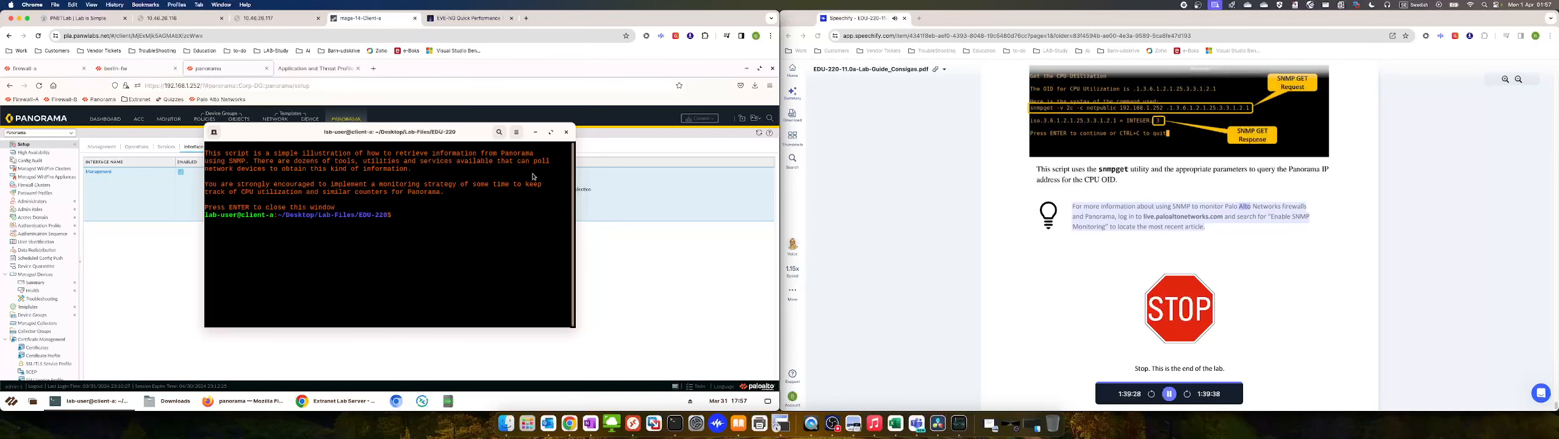
# Close the terminal window and view the end of the lab in the guide
pyautogui.click(567, 132)
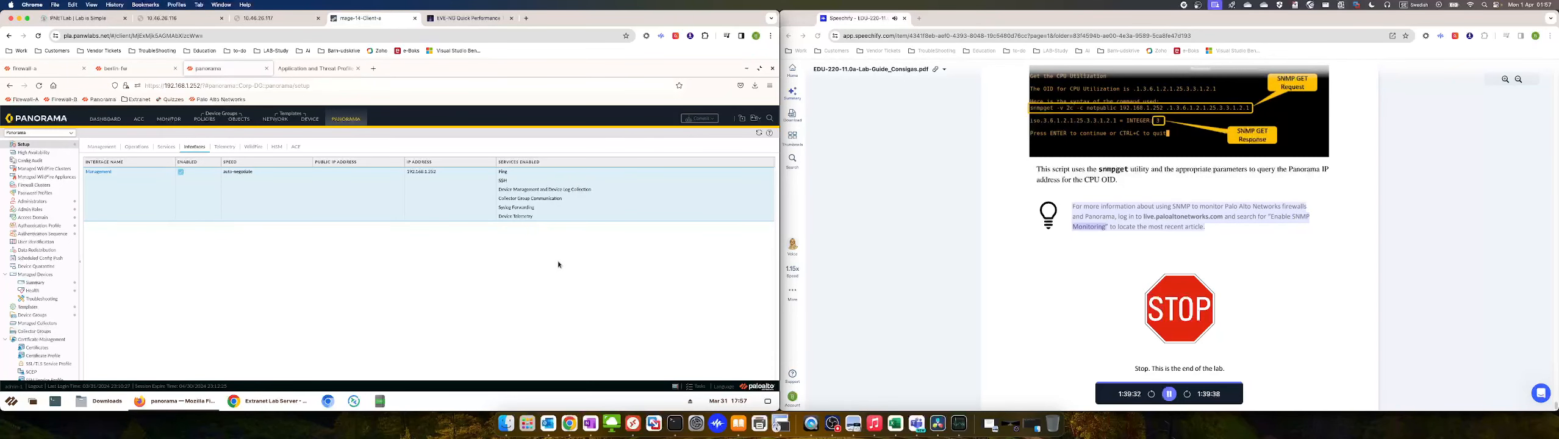
pyautogui.scroll(-3, 1159, 337)
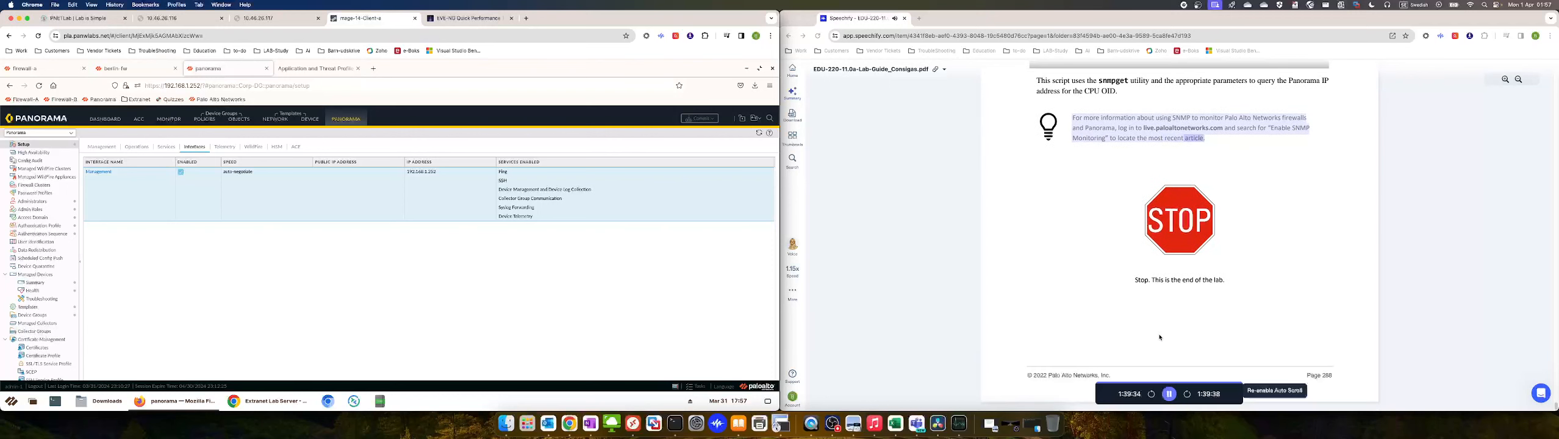